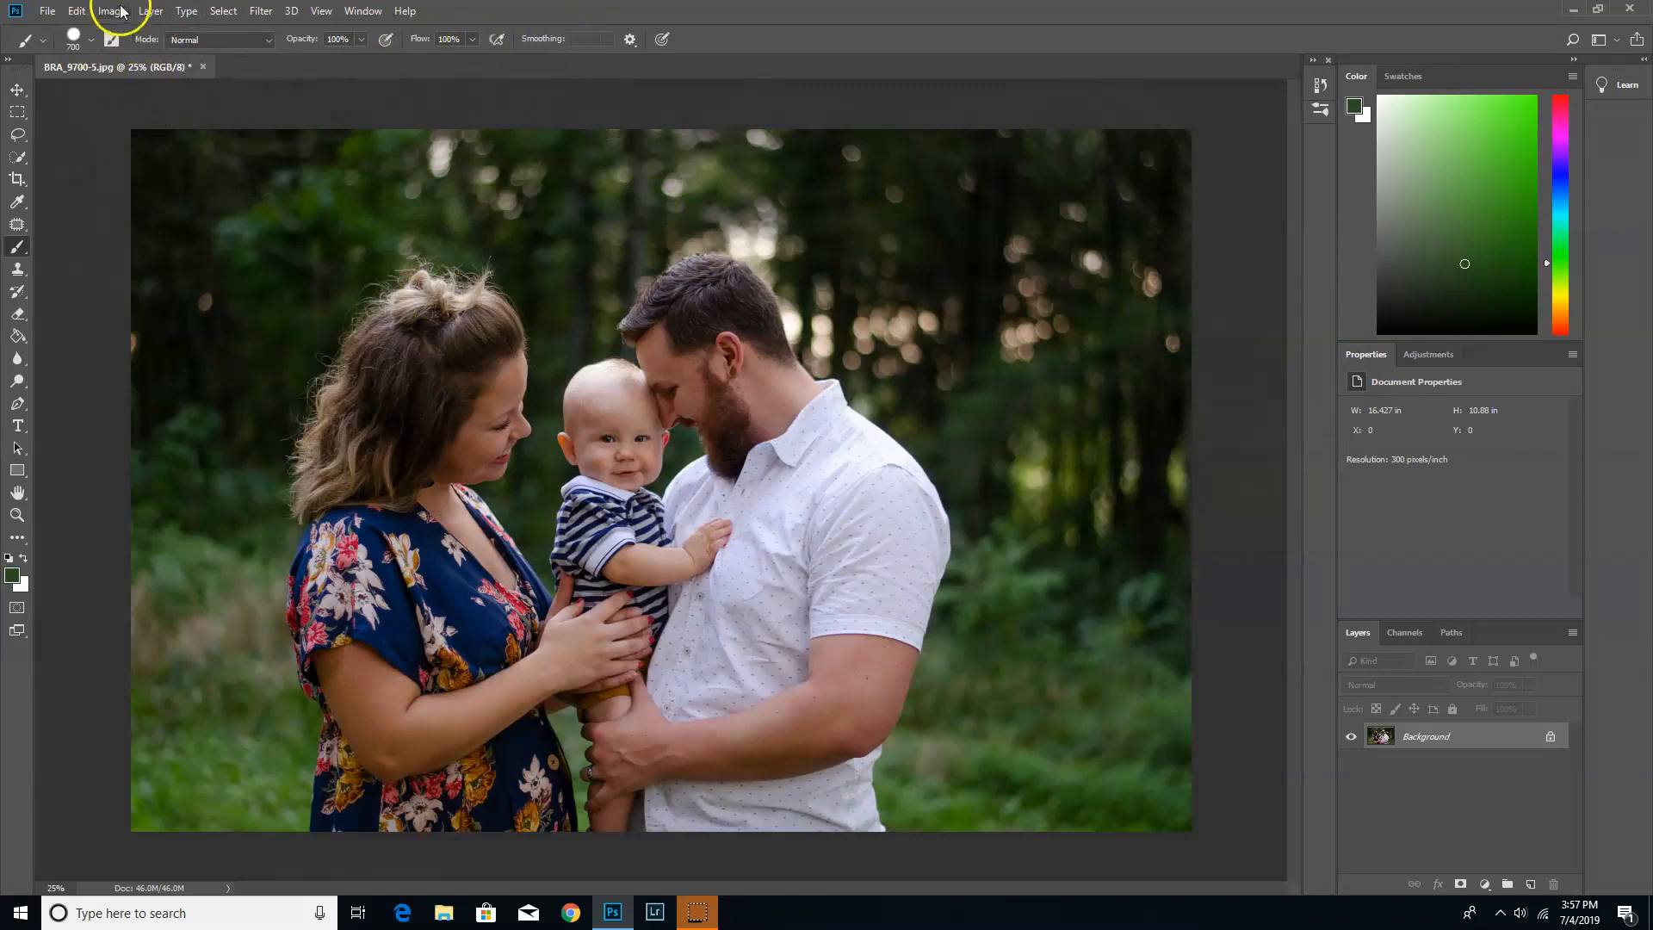
Add a solid colour fill layer in white (ffffff) above the family photo.
left_click(151, 11)
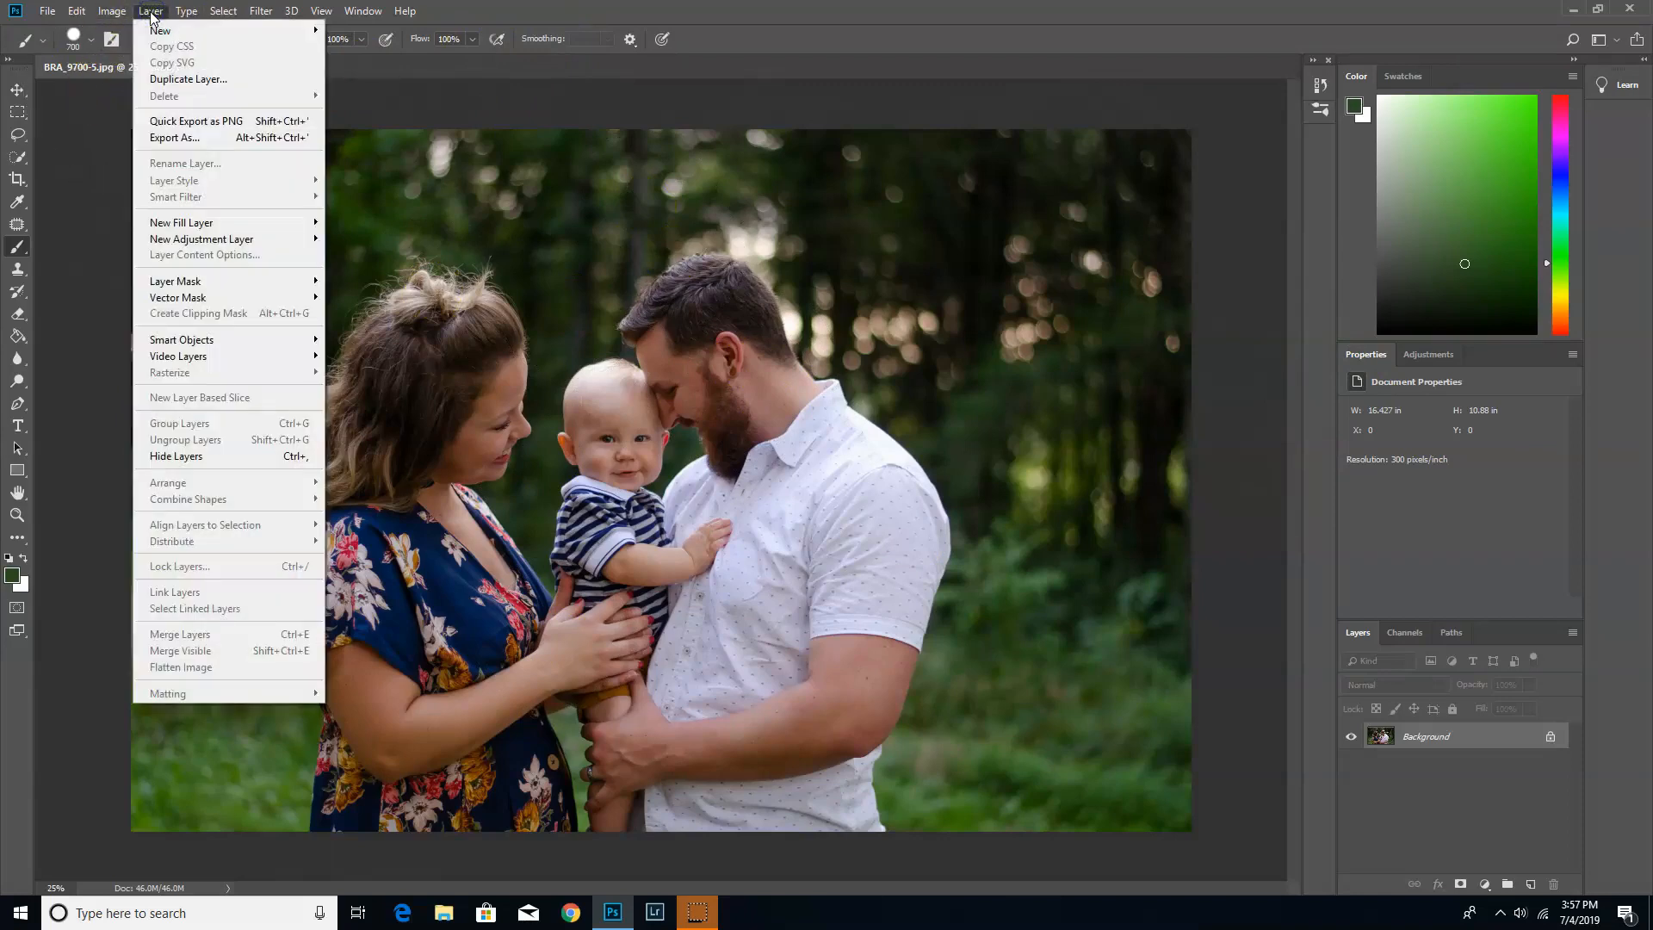
mouse_move(184, 221)
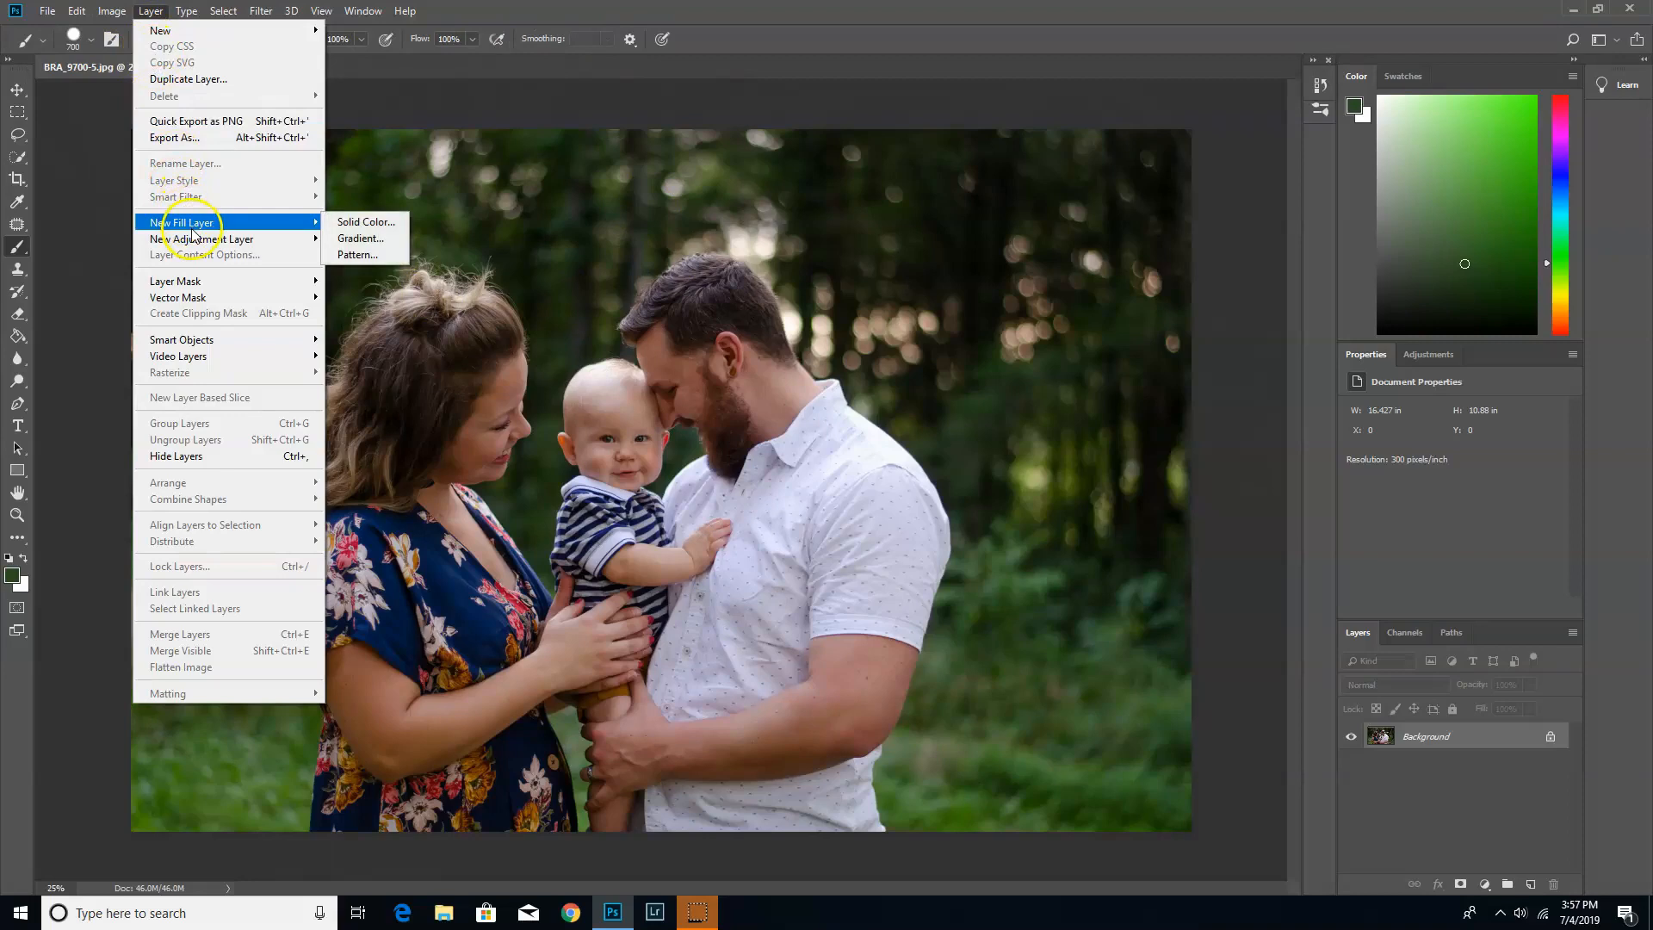
left_click(354, 221)
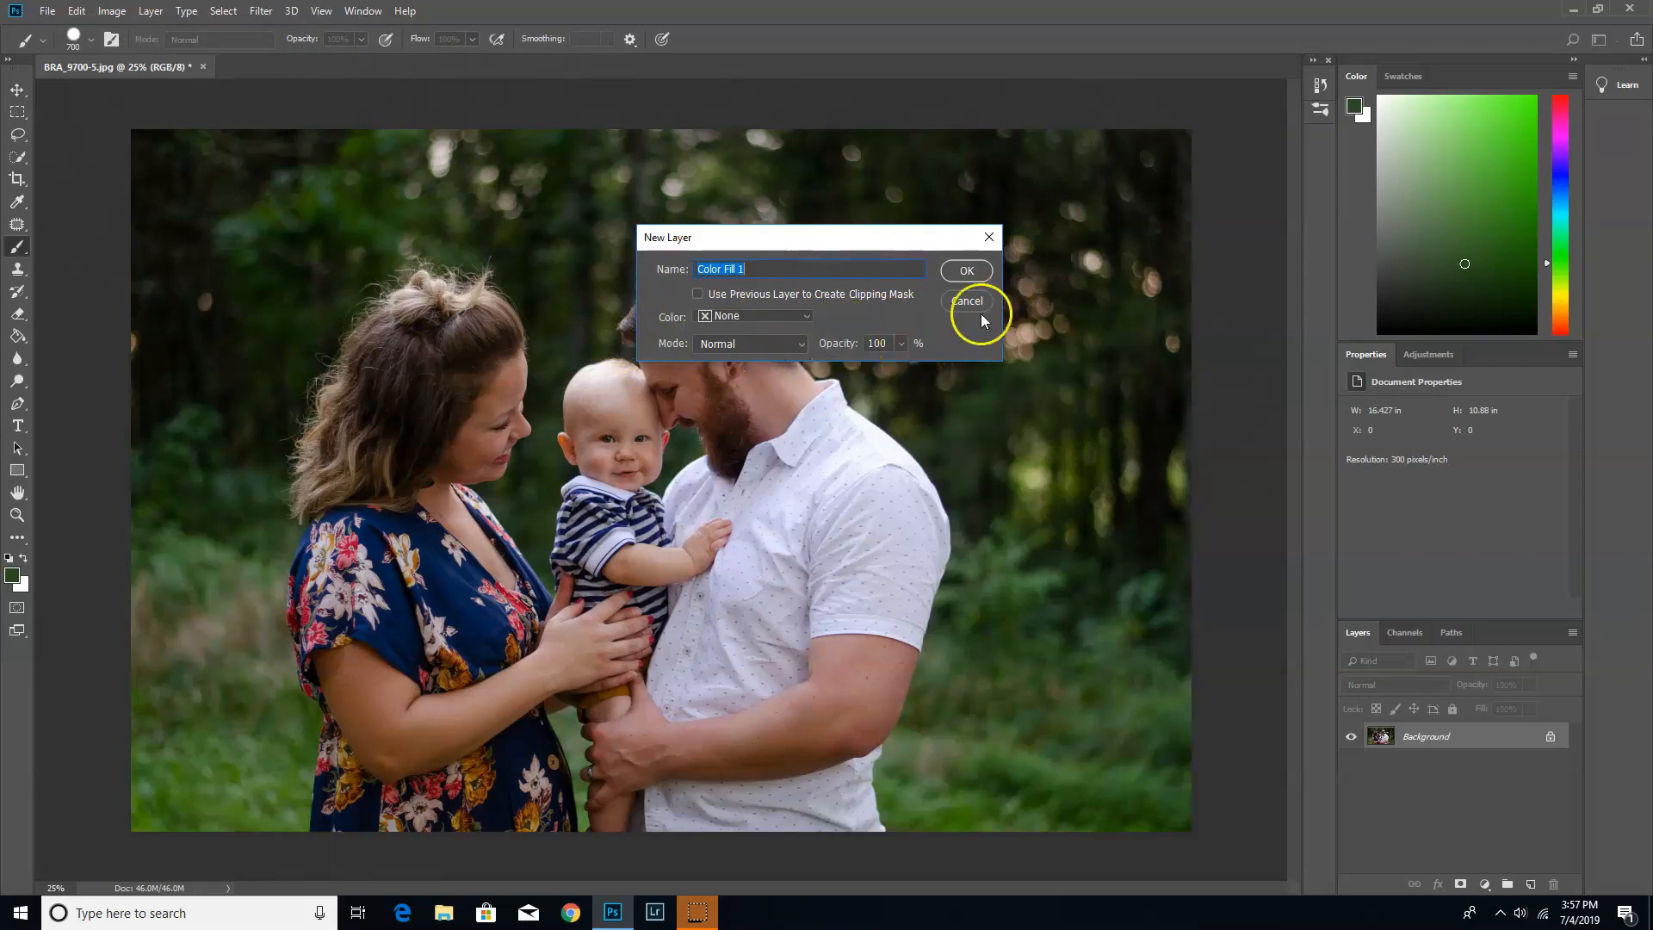
left_click(967, 271)
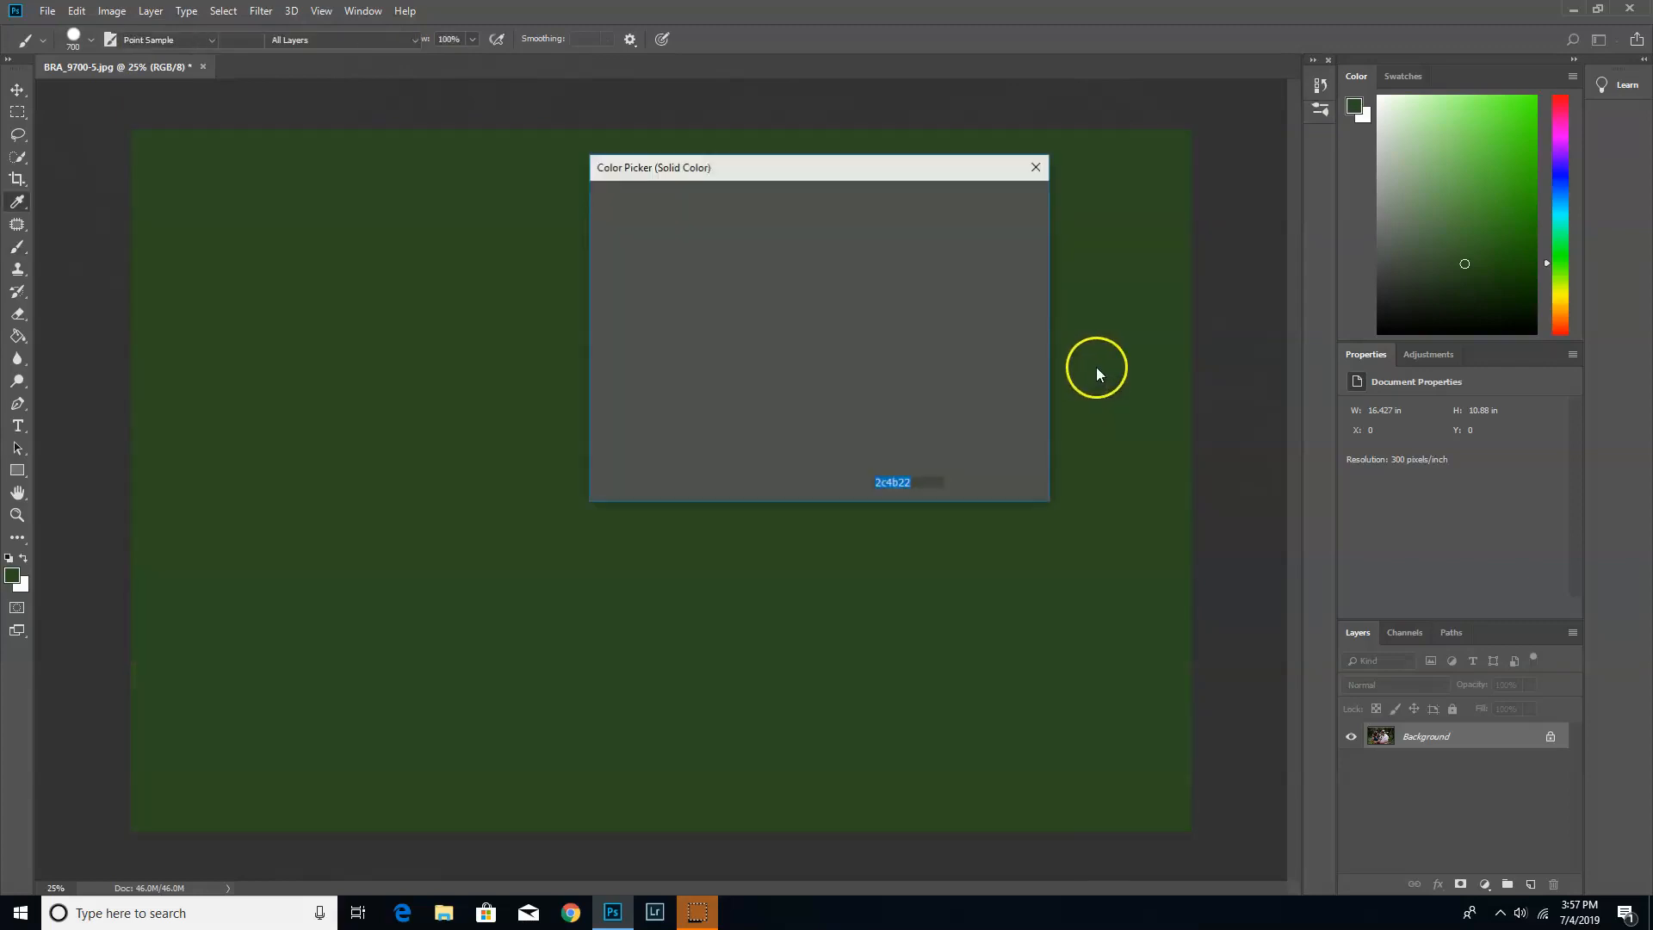
left_click_drag(676, 247, 501, 185)
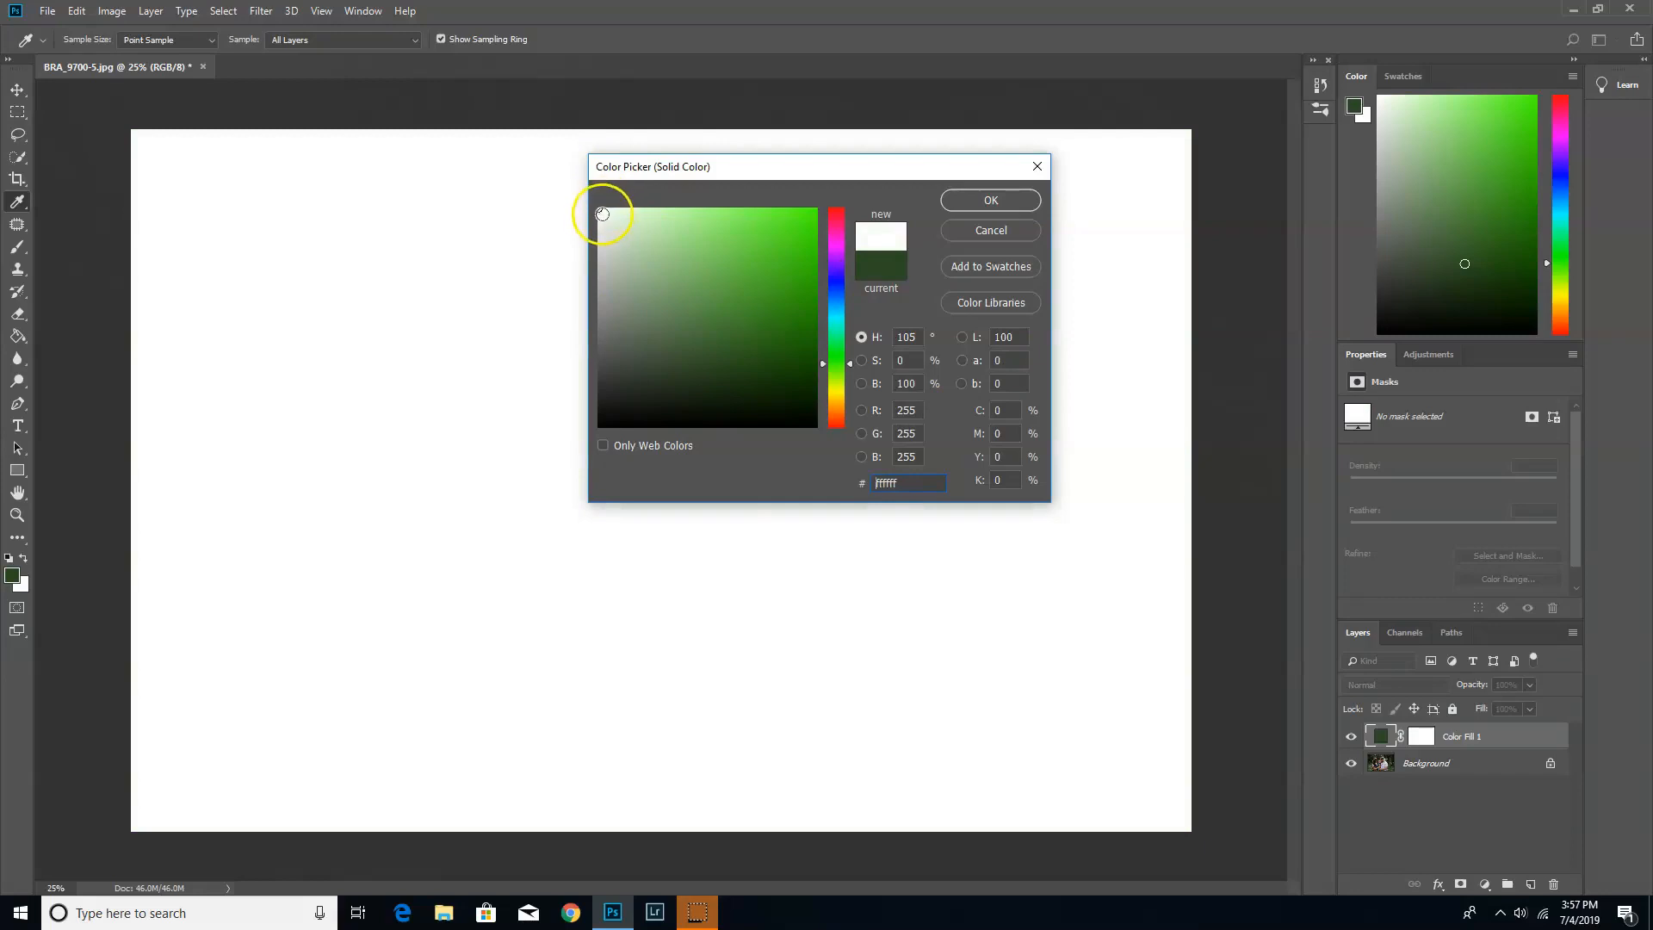
left_click(596, 209)
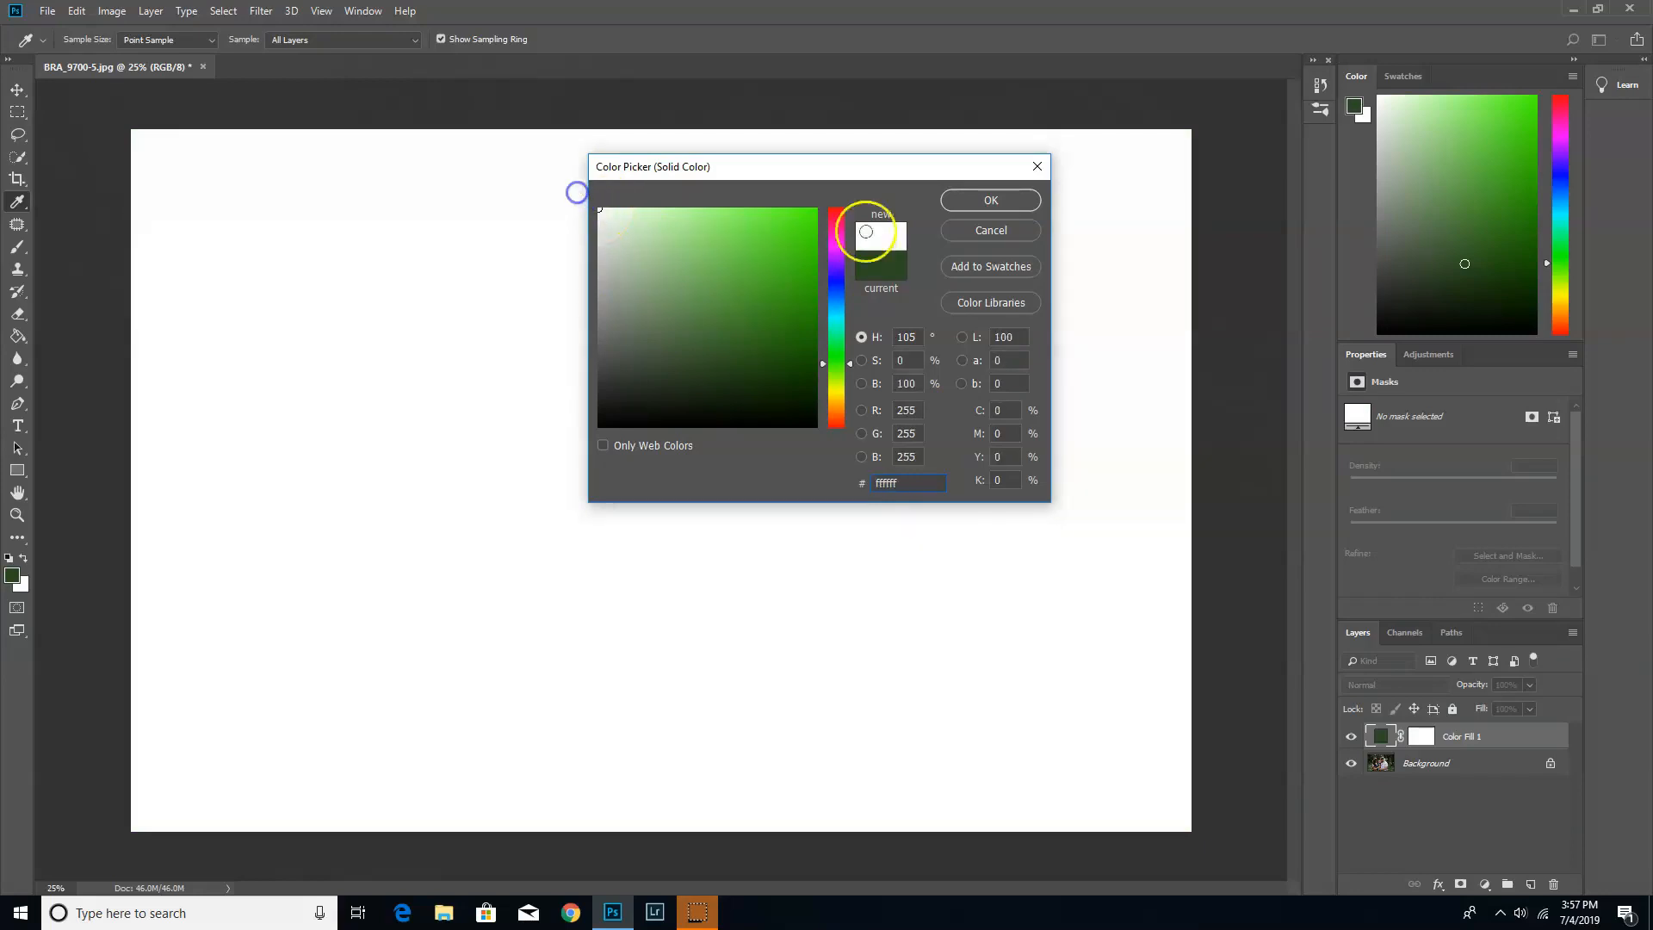
left_click(1012, 204)
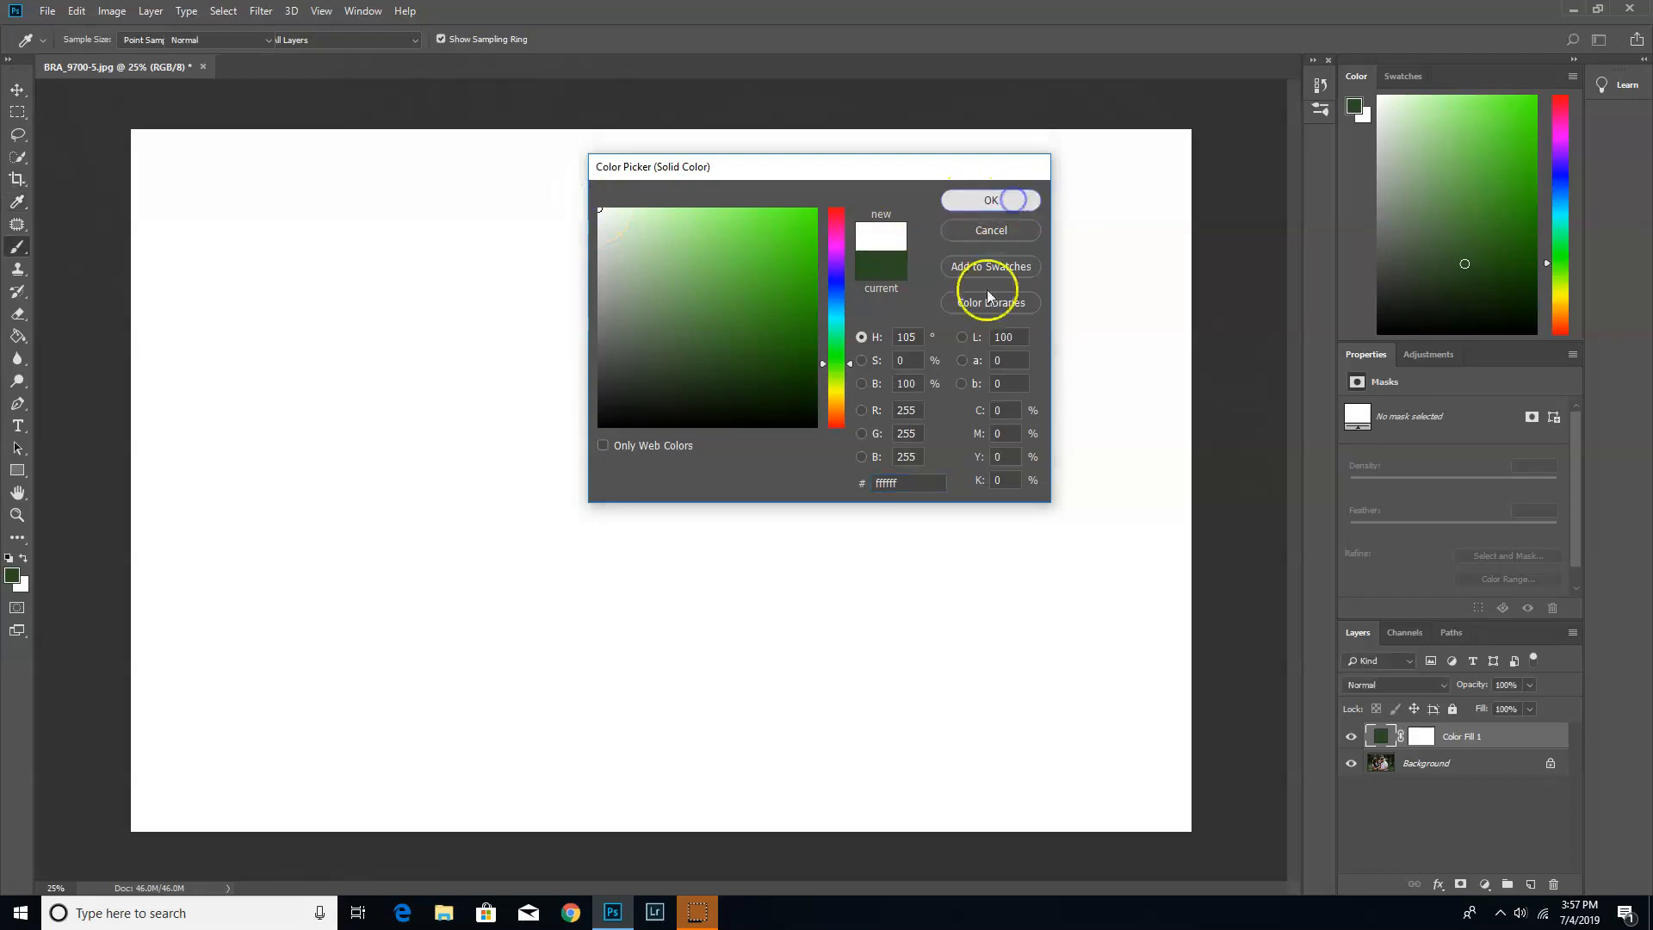
key("b")
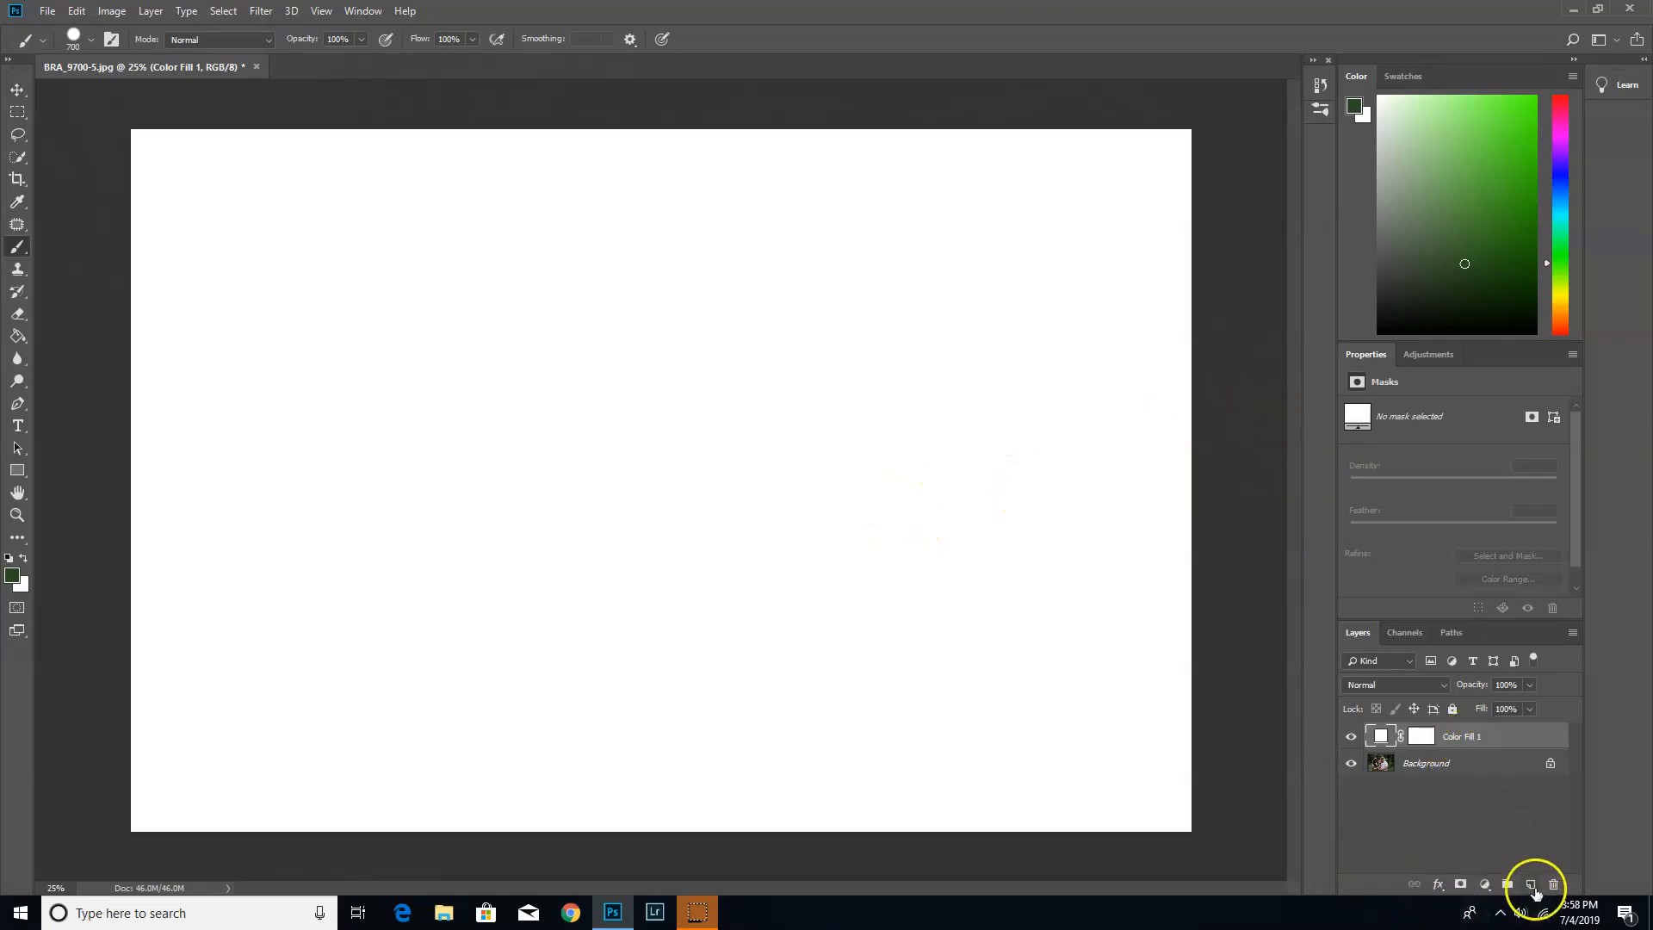
Add a blank layer above the white fill and choose the Hard Round brush at 100% hardness.
left_click(1531, 887)
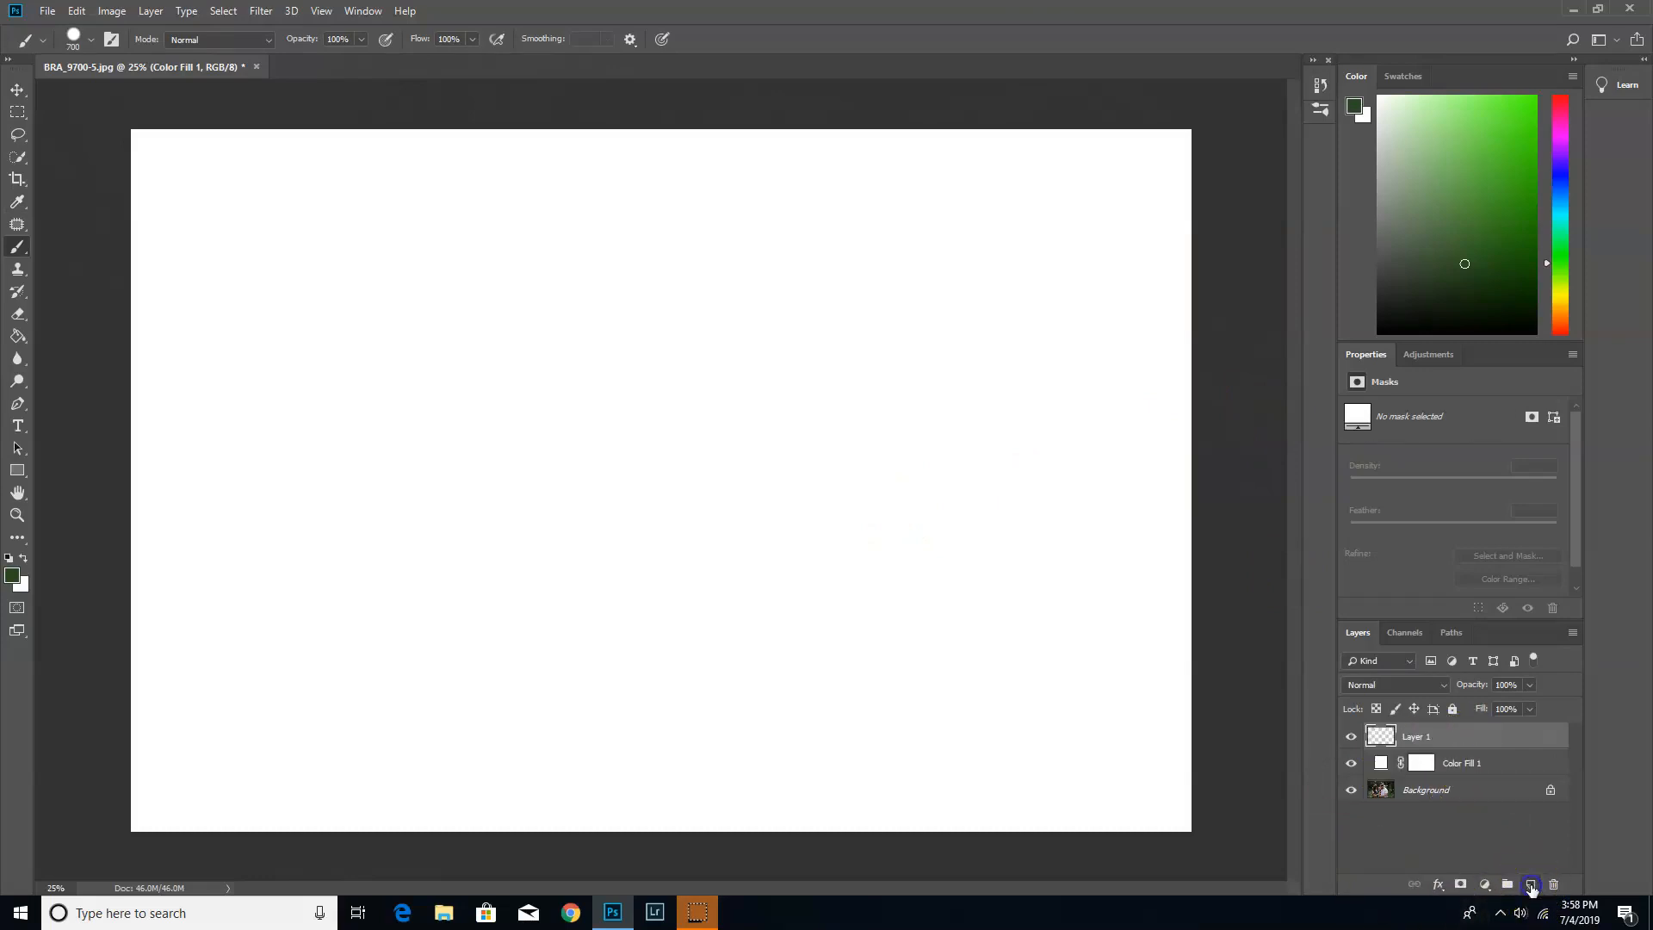
left_click(90, 40)
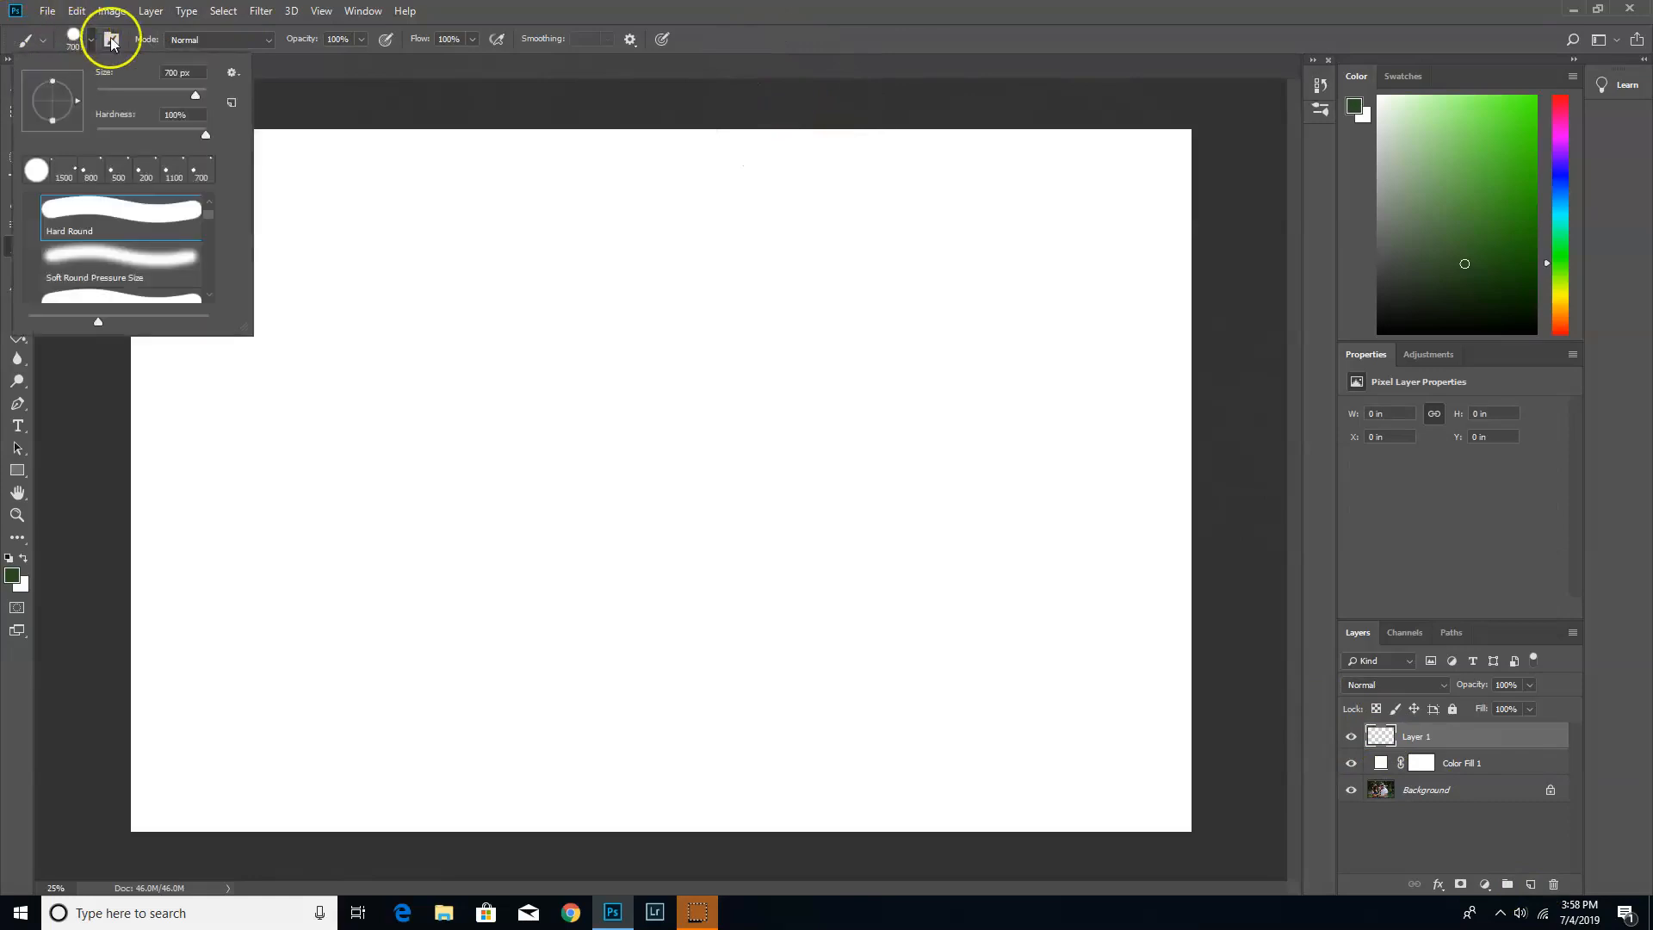
left_click(332, 78)
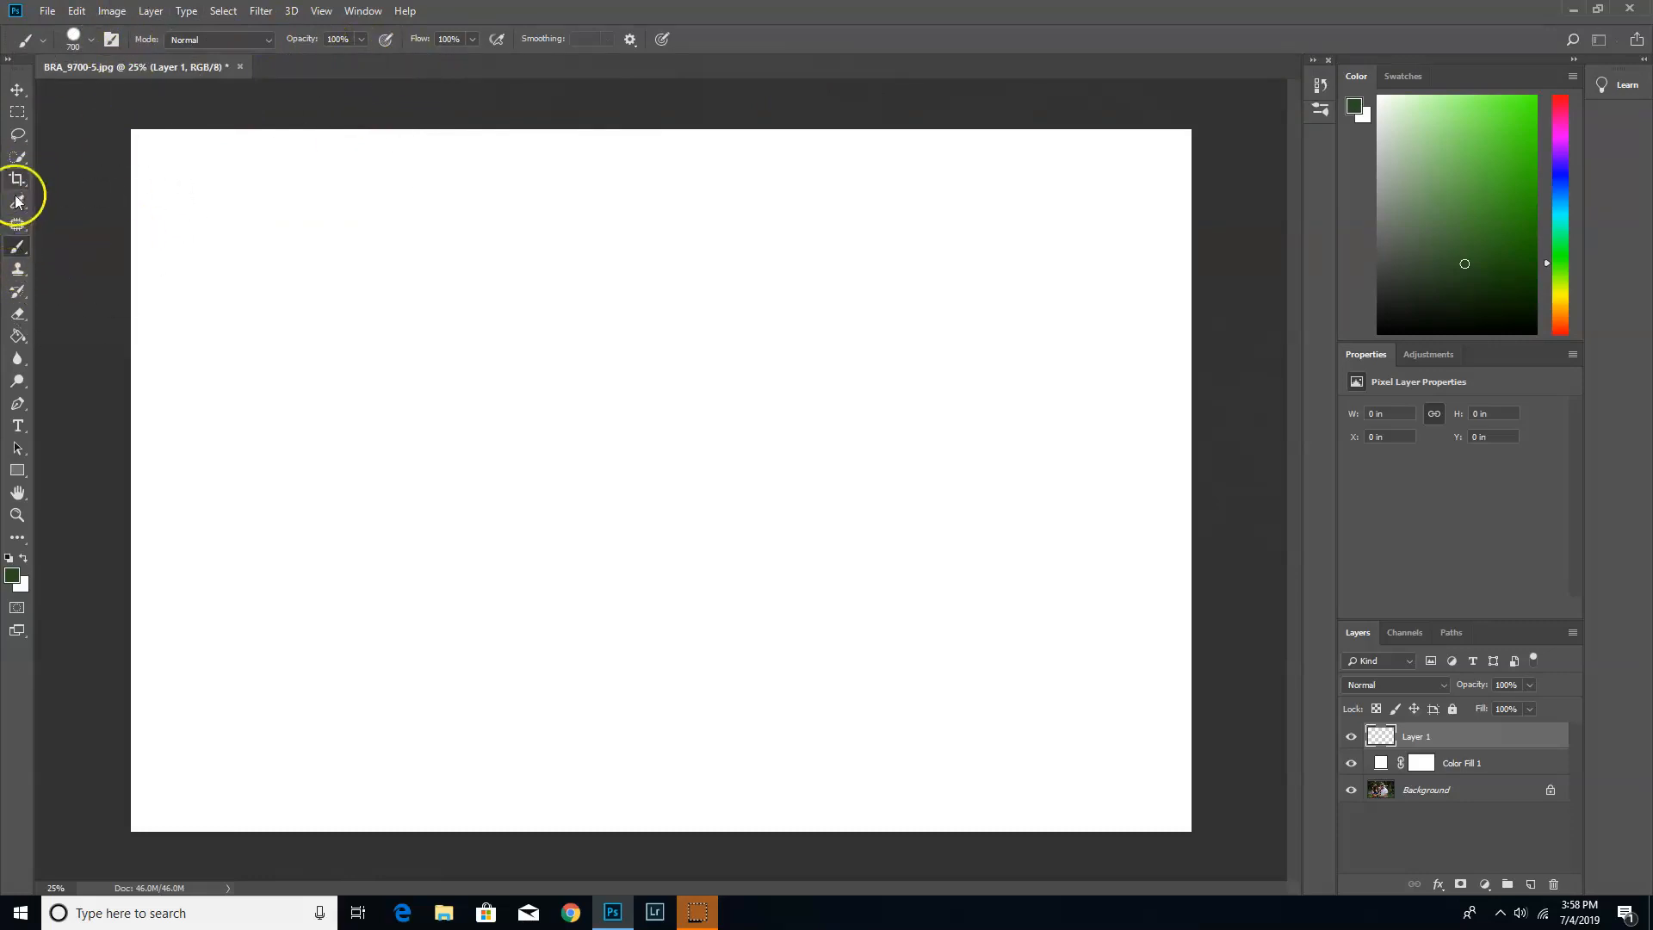
left_click(92, 41)
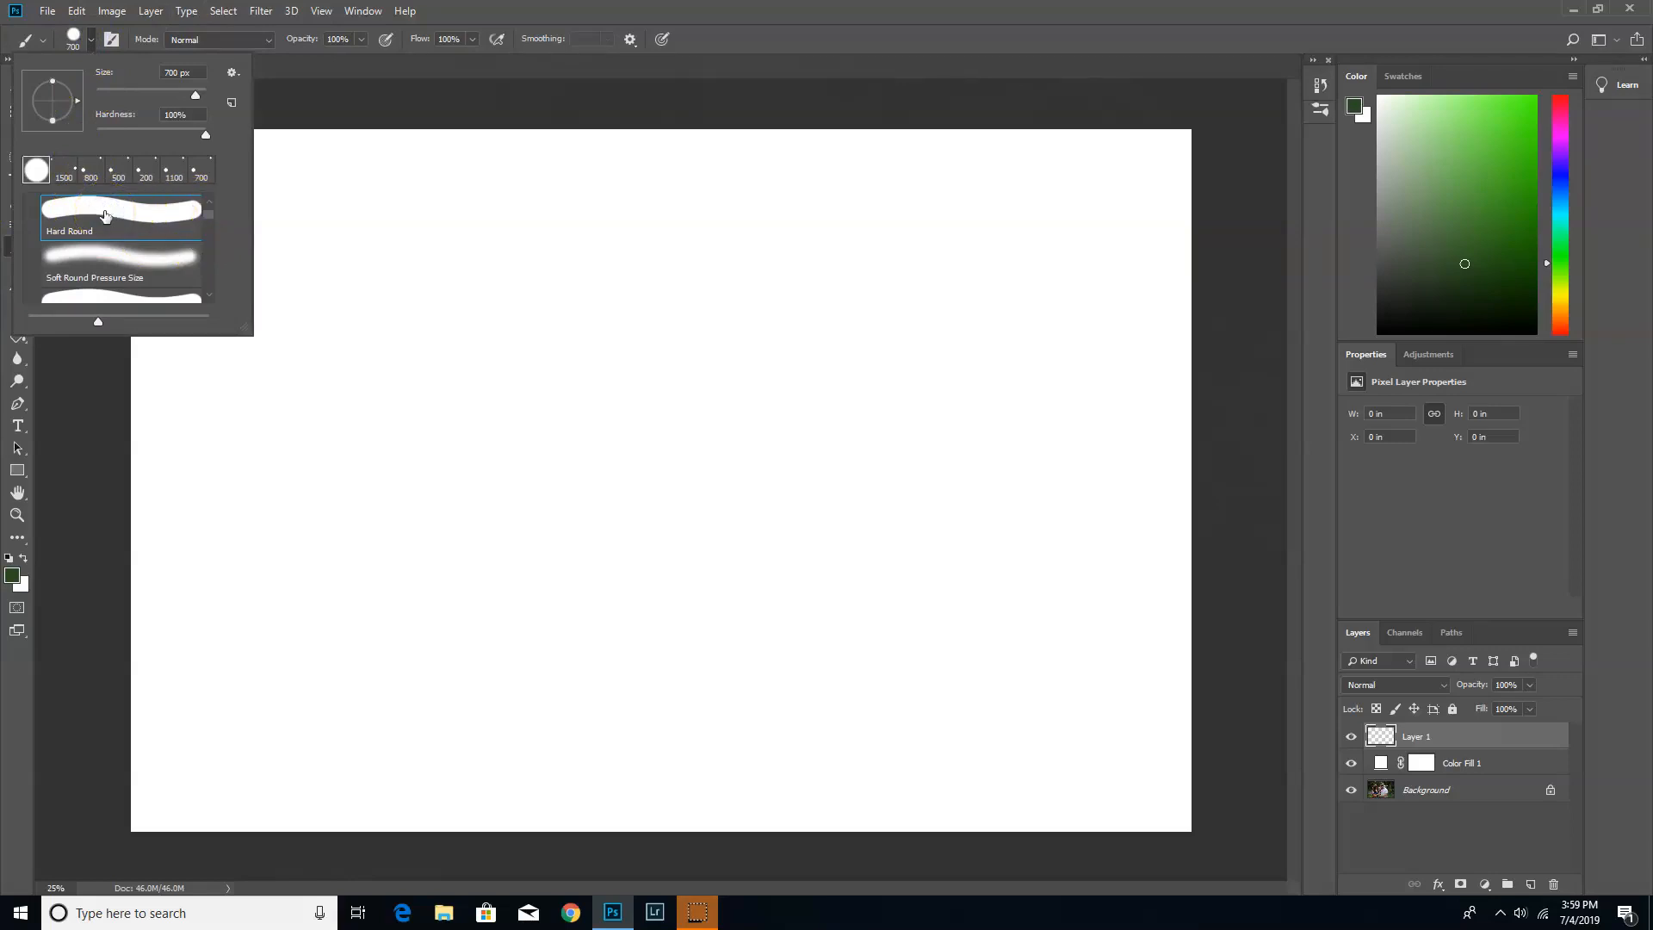
left_click(314, 101)
left_click(314, 101)
key("ctrl+z")
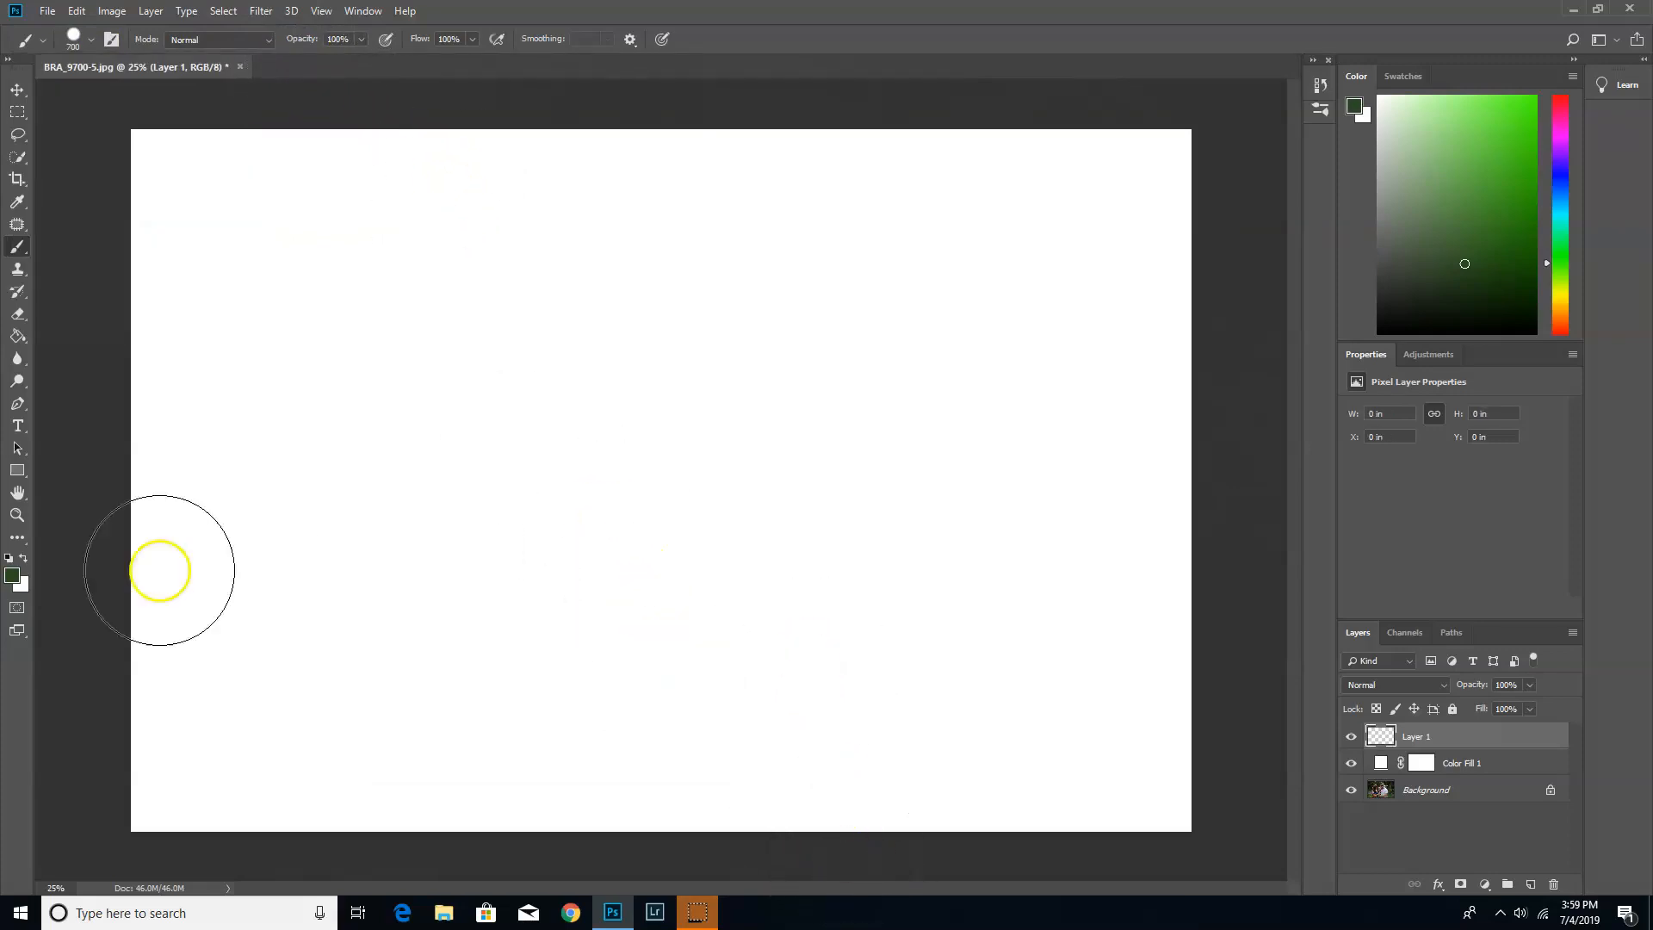
Set the foreground colour to pure black (000000) for the Brush tool.
left_click(14, 577)
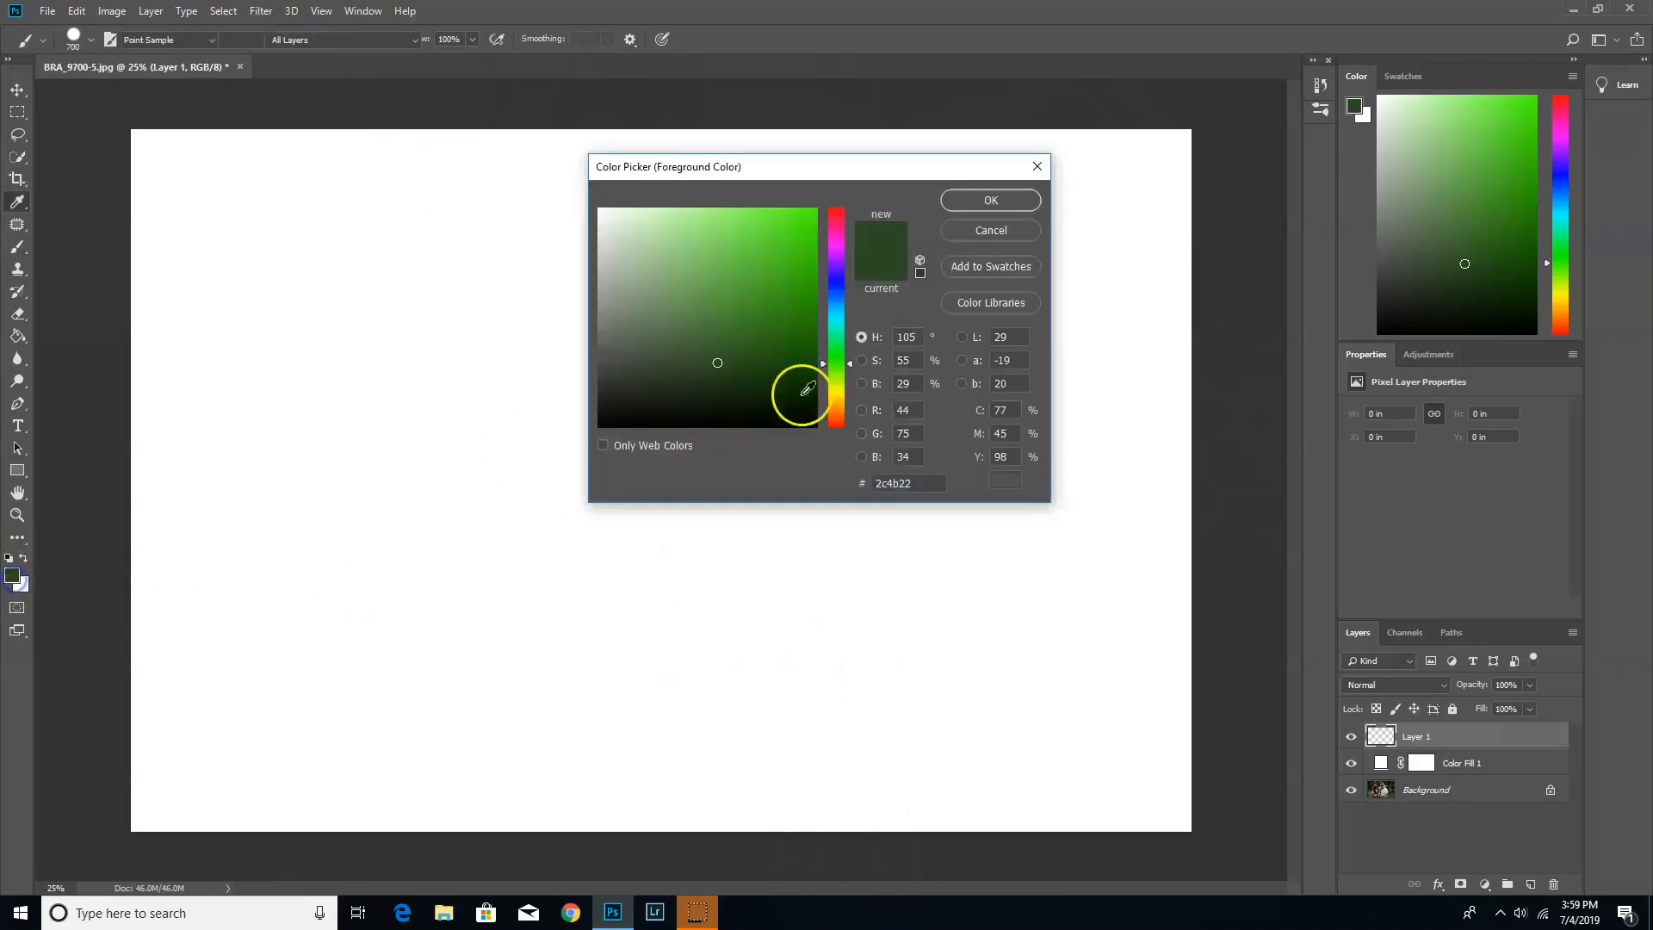
left_click(689, 373)
mouse_move(688, 373)
left_mouse_down()
mouse_move(627, 391)
mouse_move(563, 451)
left_mouse_up()
left_click(1020, 200)
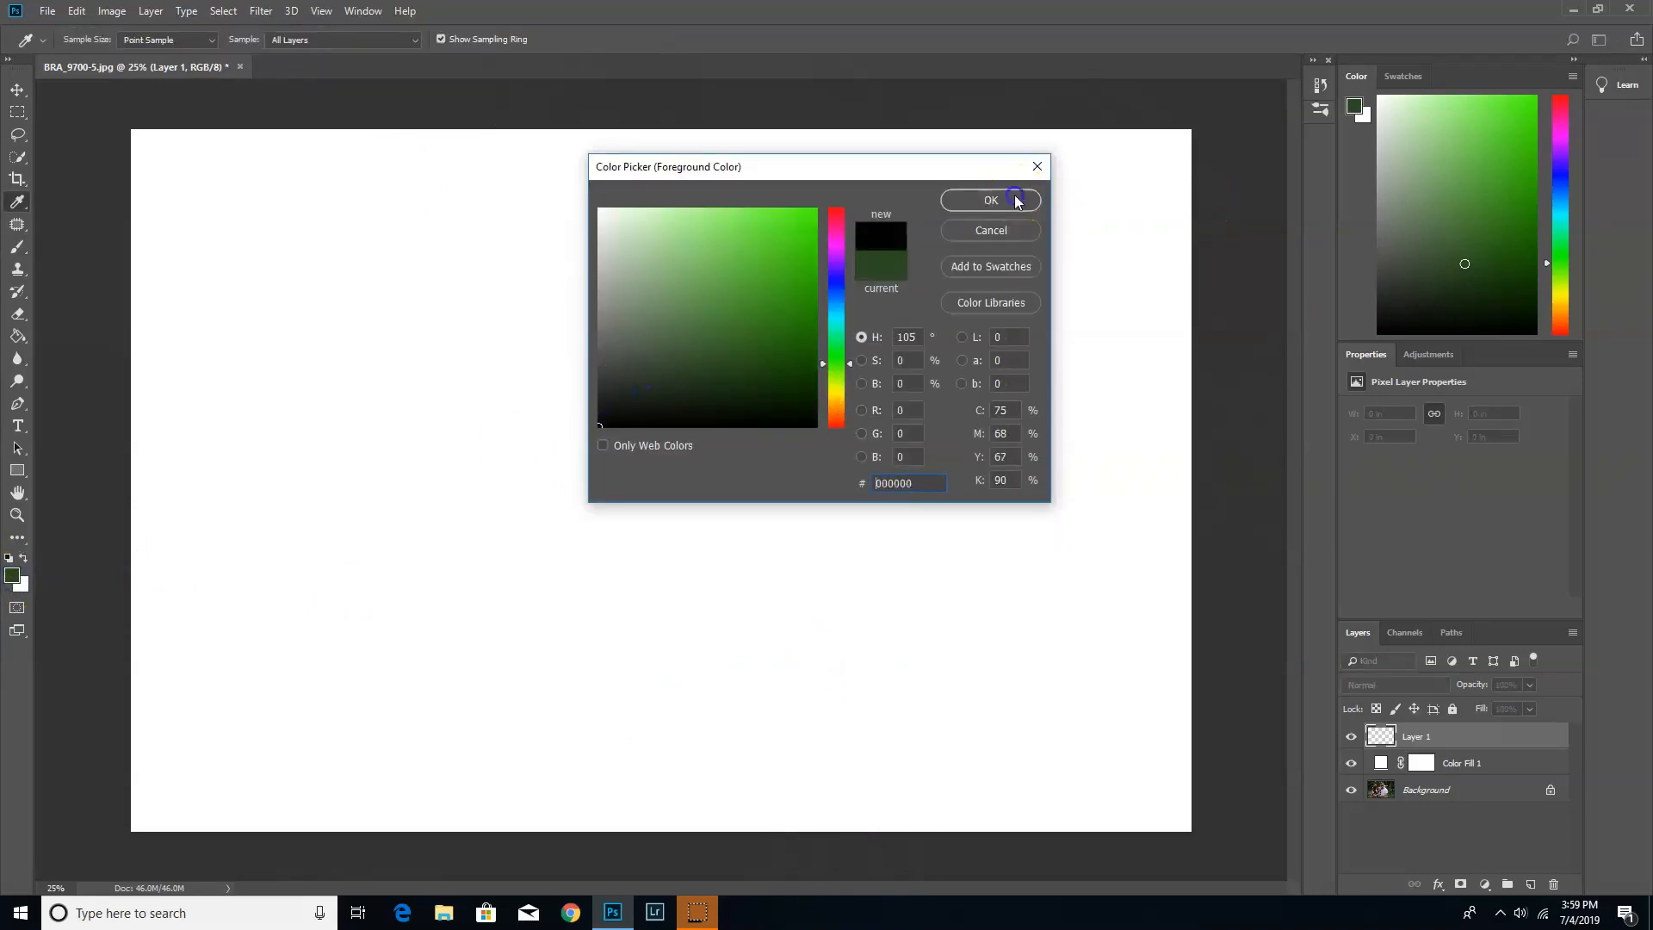
key("b")
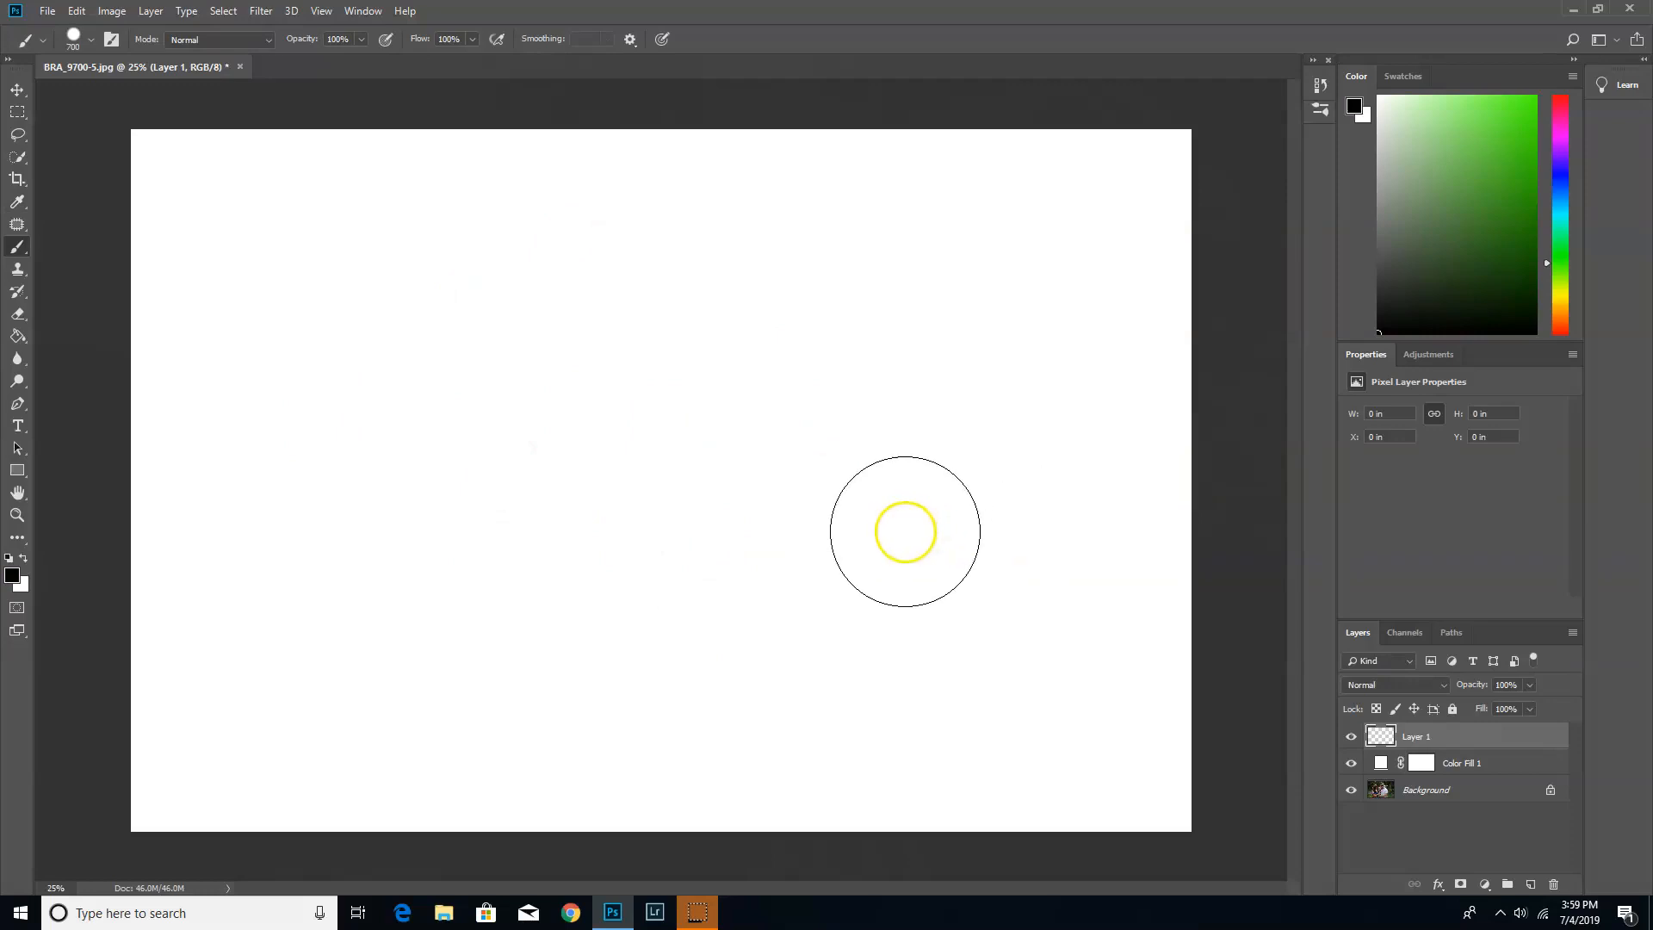
Reduce the brush size to 100 px and paint a single black dot near the middle of the canvas.
key("bracketleft")
key("bracketleft")
key("bracketleft")
key("bracketleft")
key("bracketleft")
key("bracketleft")
key("bracketleft")
key("bracketleft")
key("bracketleft")
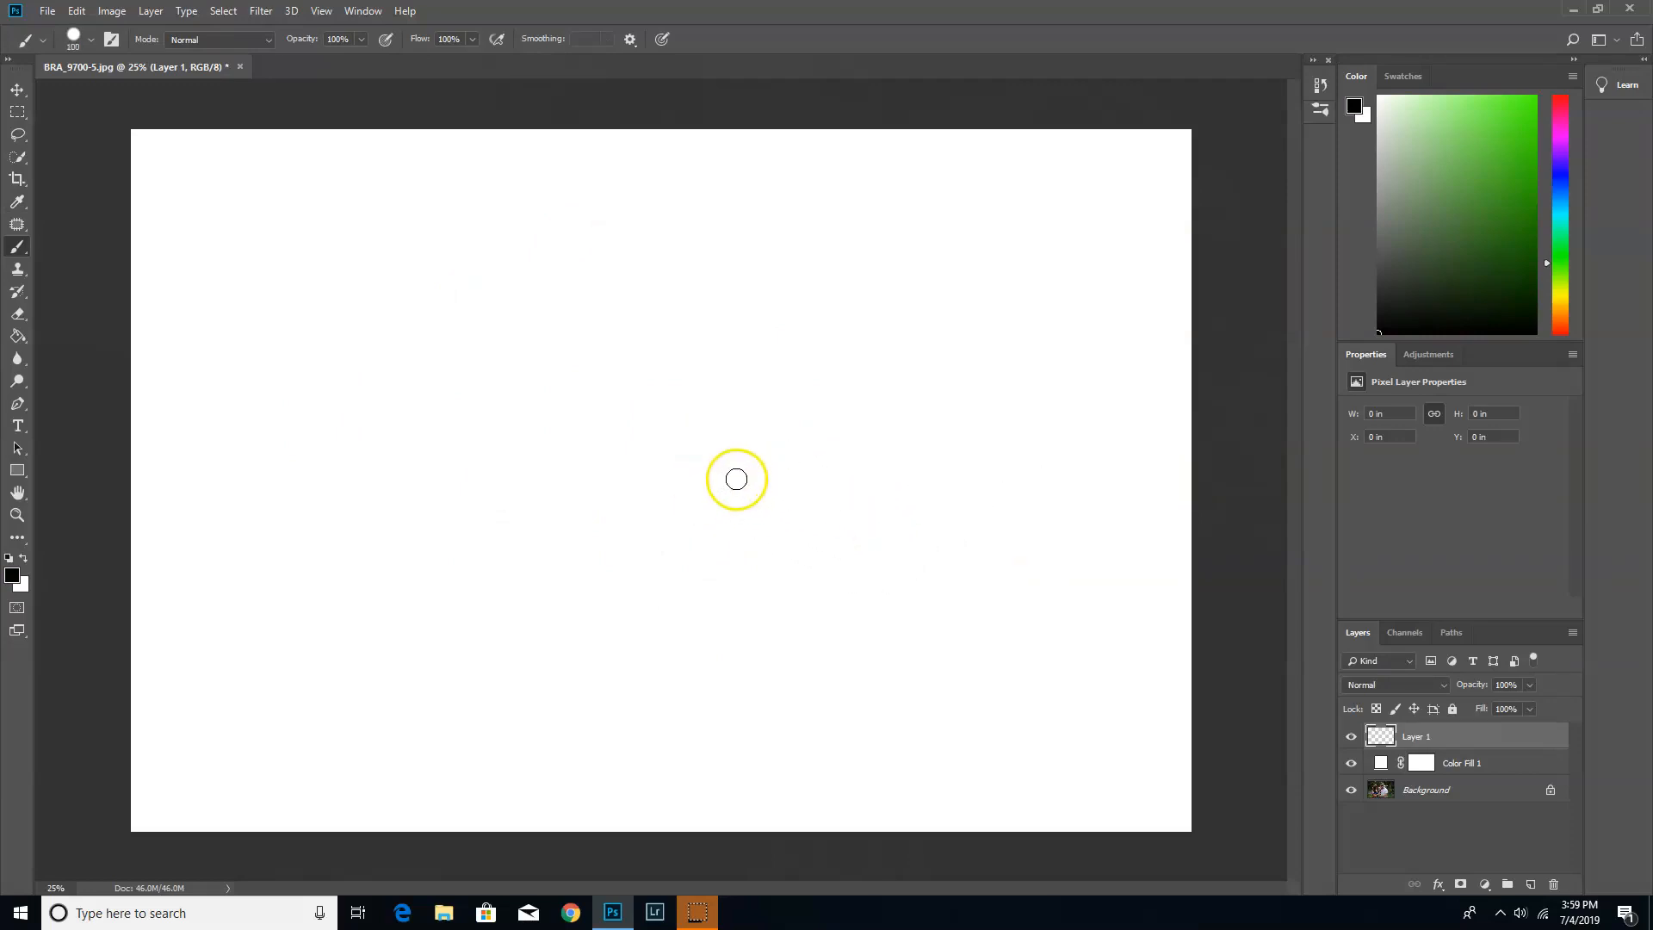
left_click(736, 478)
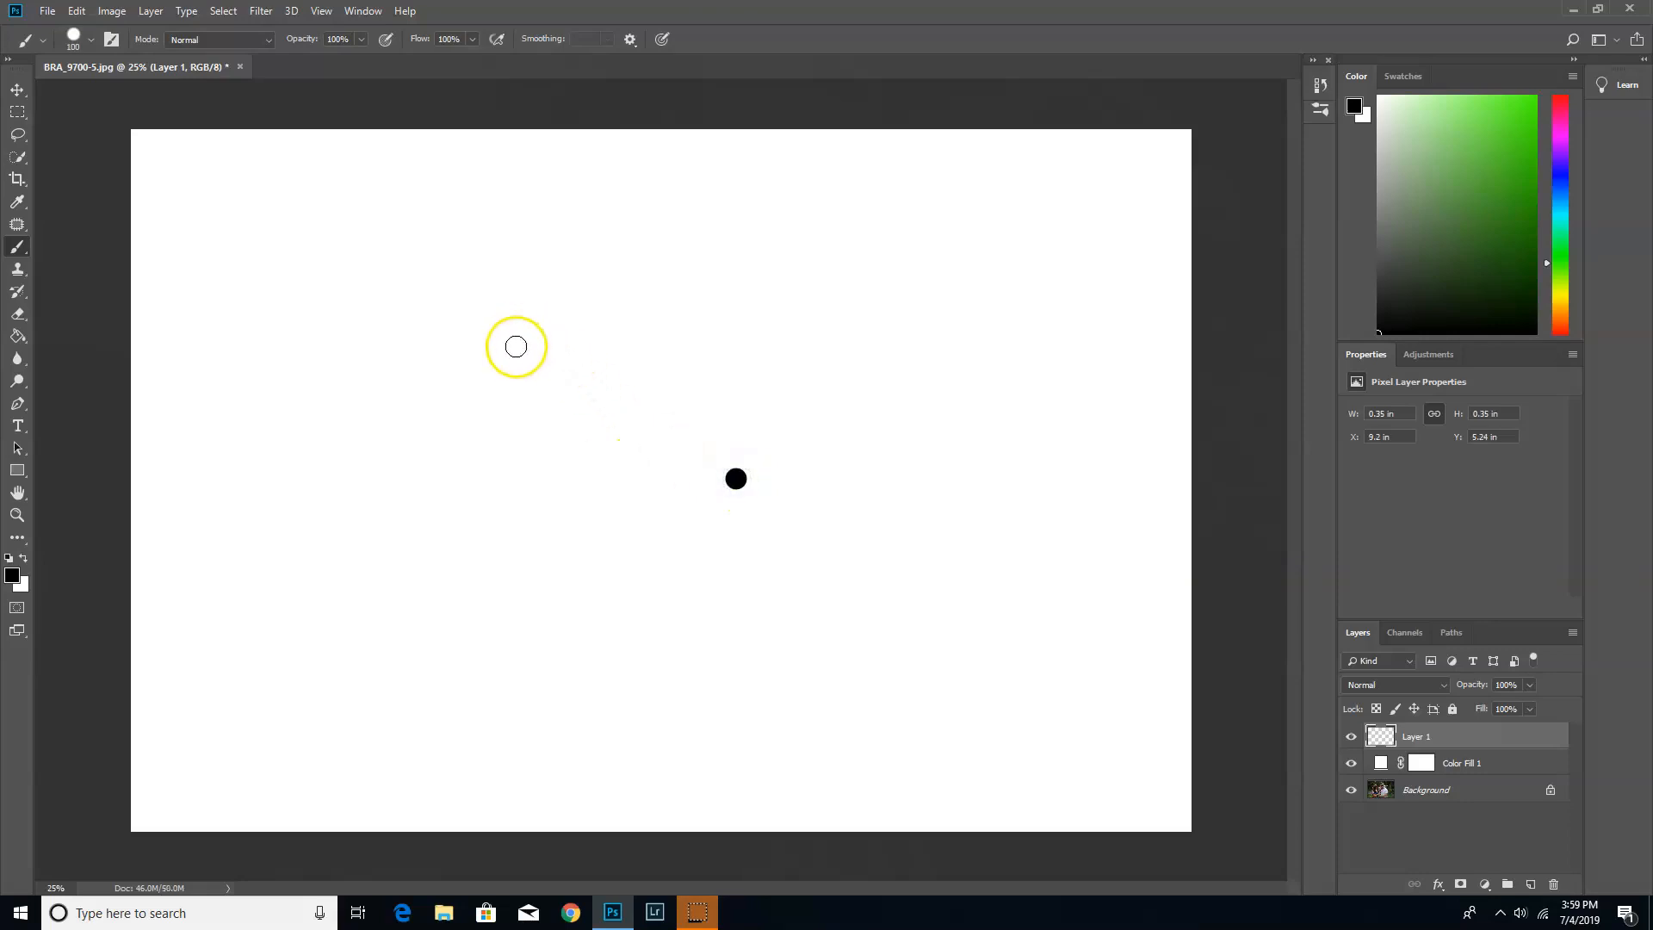
Reduce the brush size to 50 px and paint a smaller dot up and to the left of the first one.
key("bracketleft")
key("bracketleft")
key("bracketleft")
key("bracketleft")
key("bracketleft")
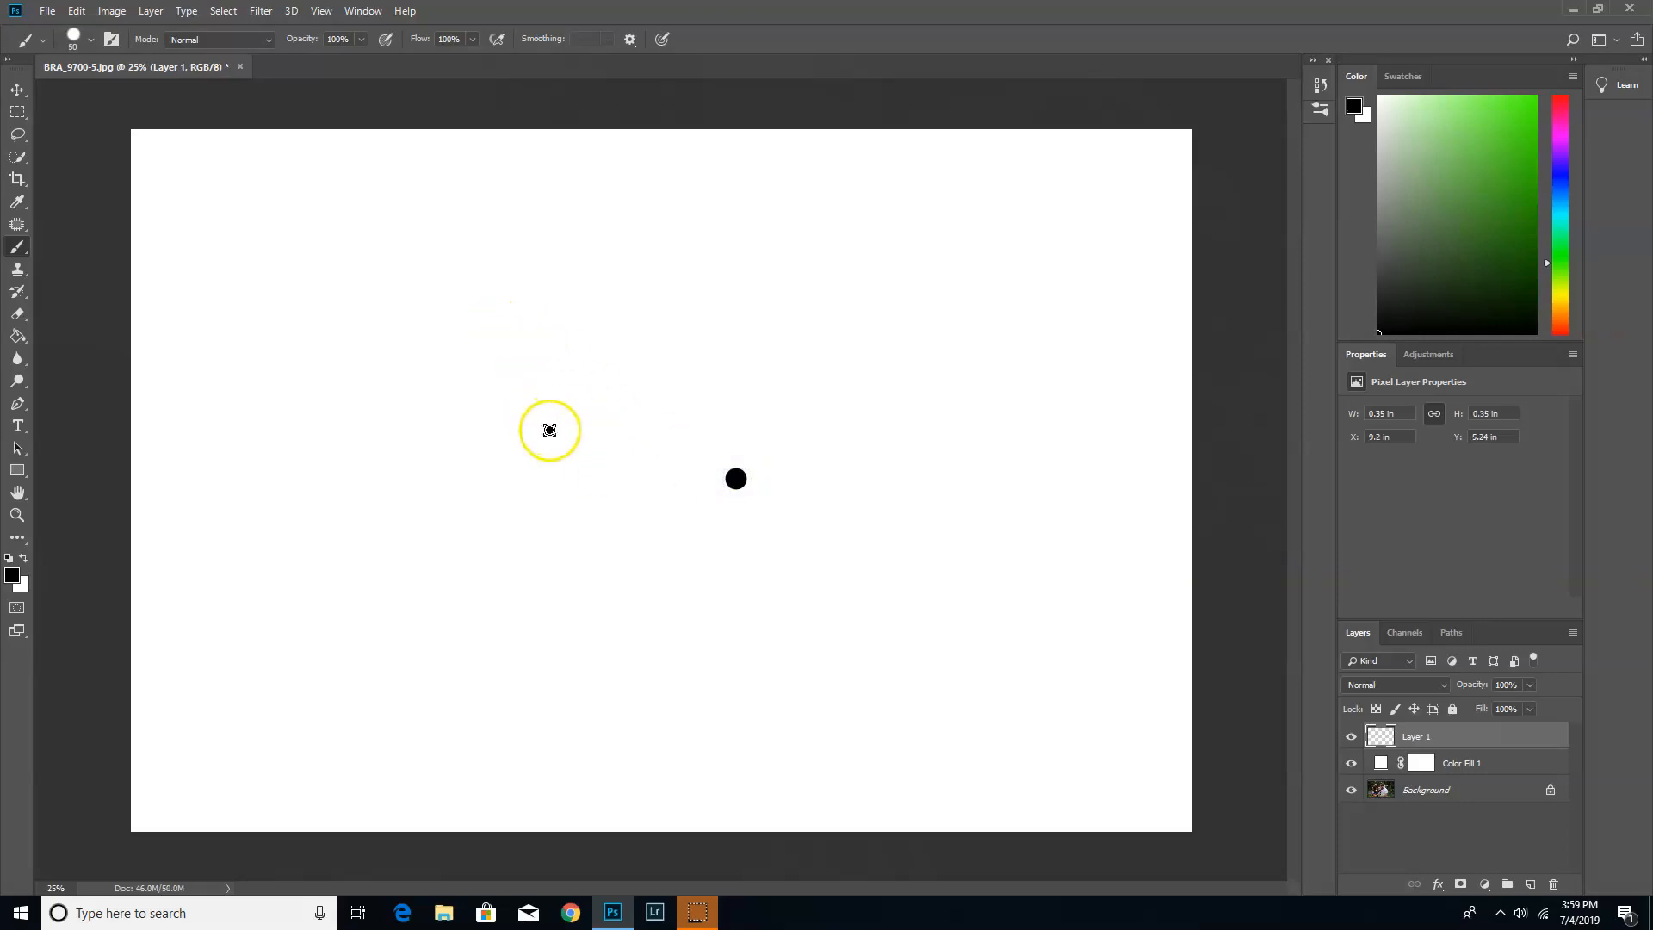
left_click(539, 420)
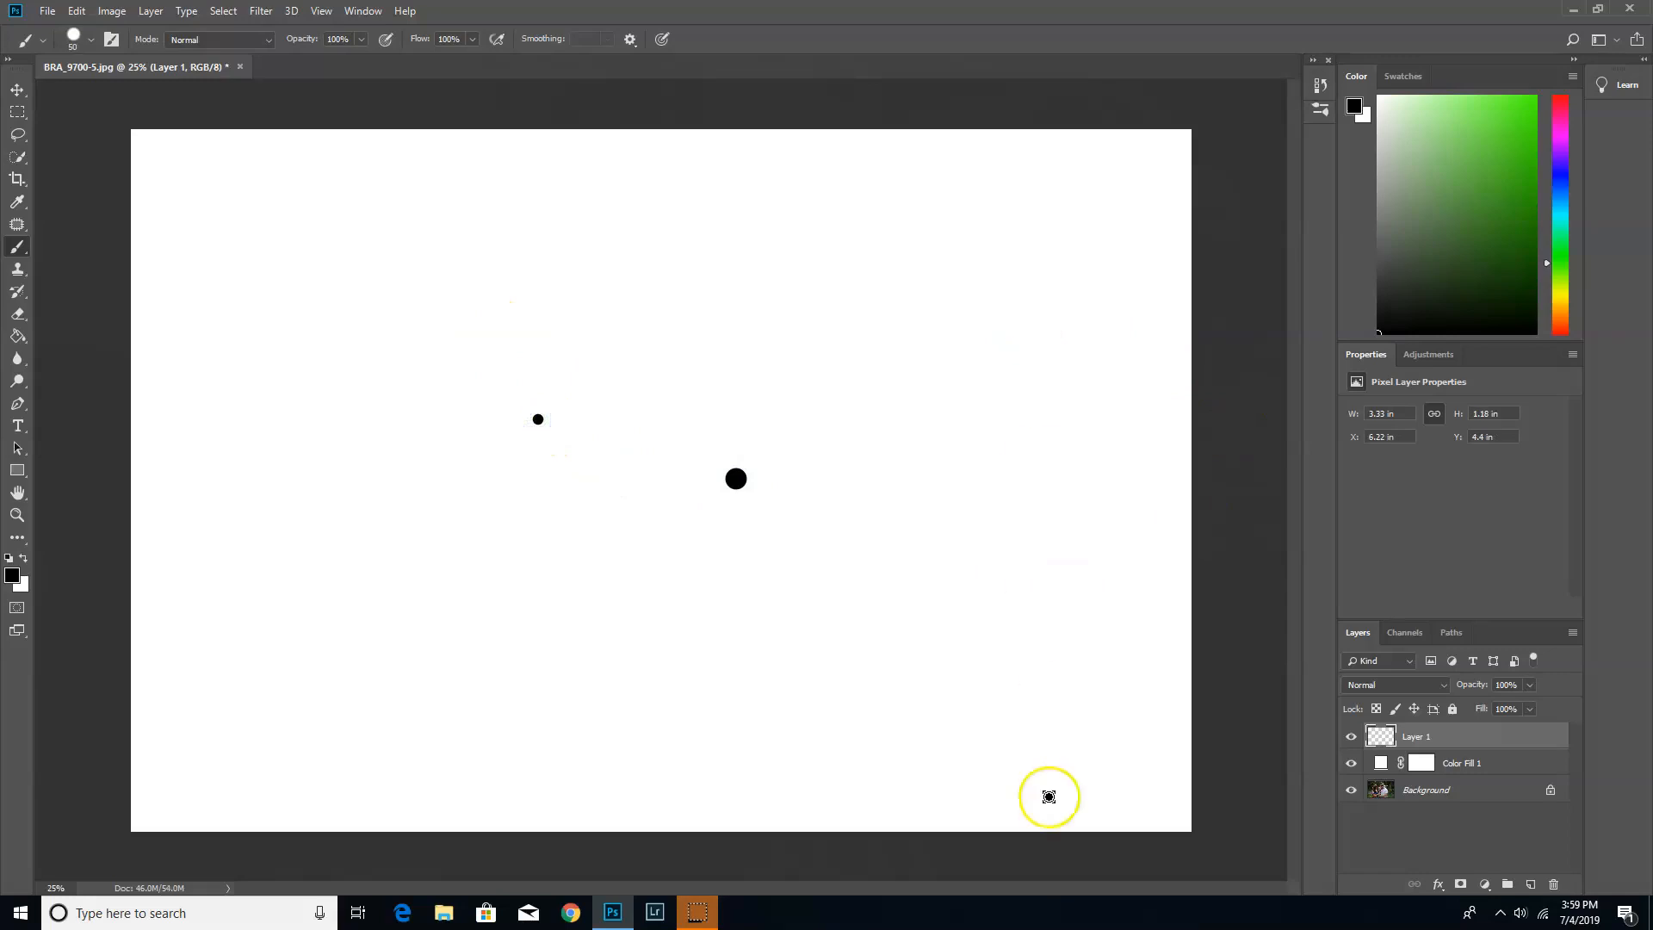
Select a rectangular area around both dots and define it as a brush preset with a name starting with "Bok".
left_click(18, 112)
left_click_drag(457, 368, 832, 573)
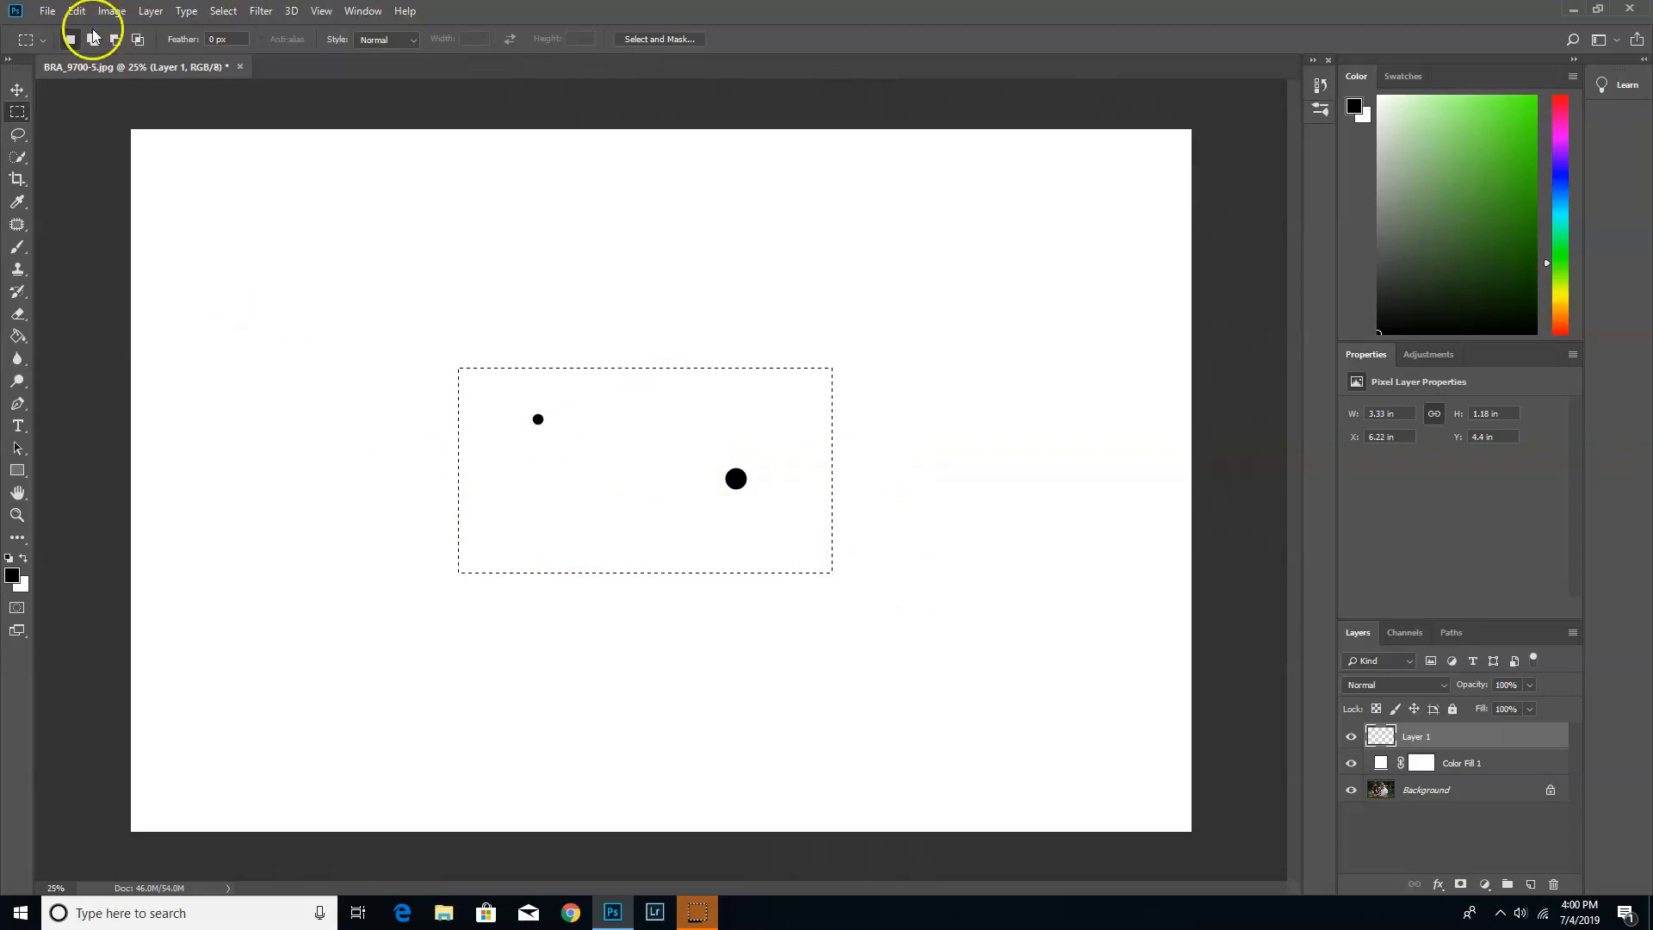
left_click(77, 11)
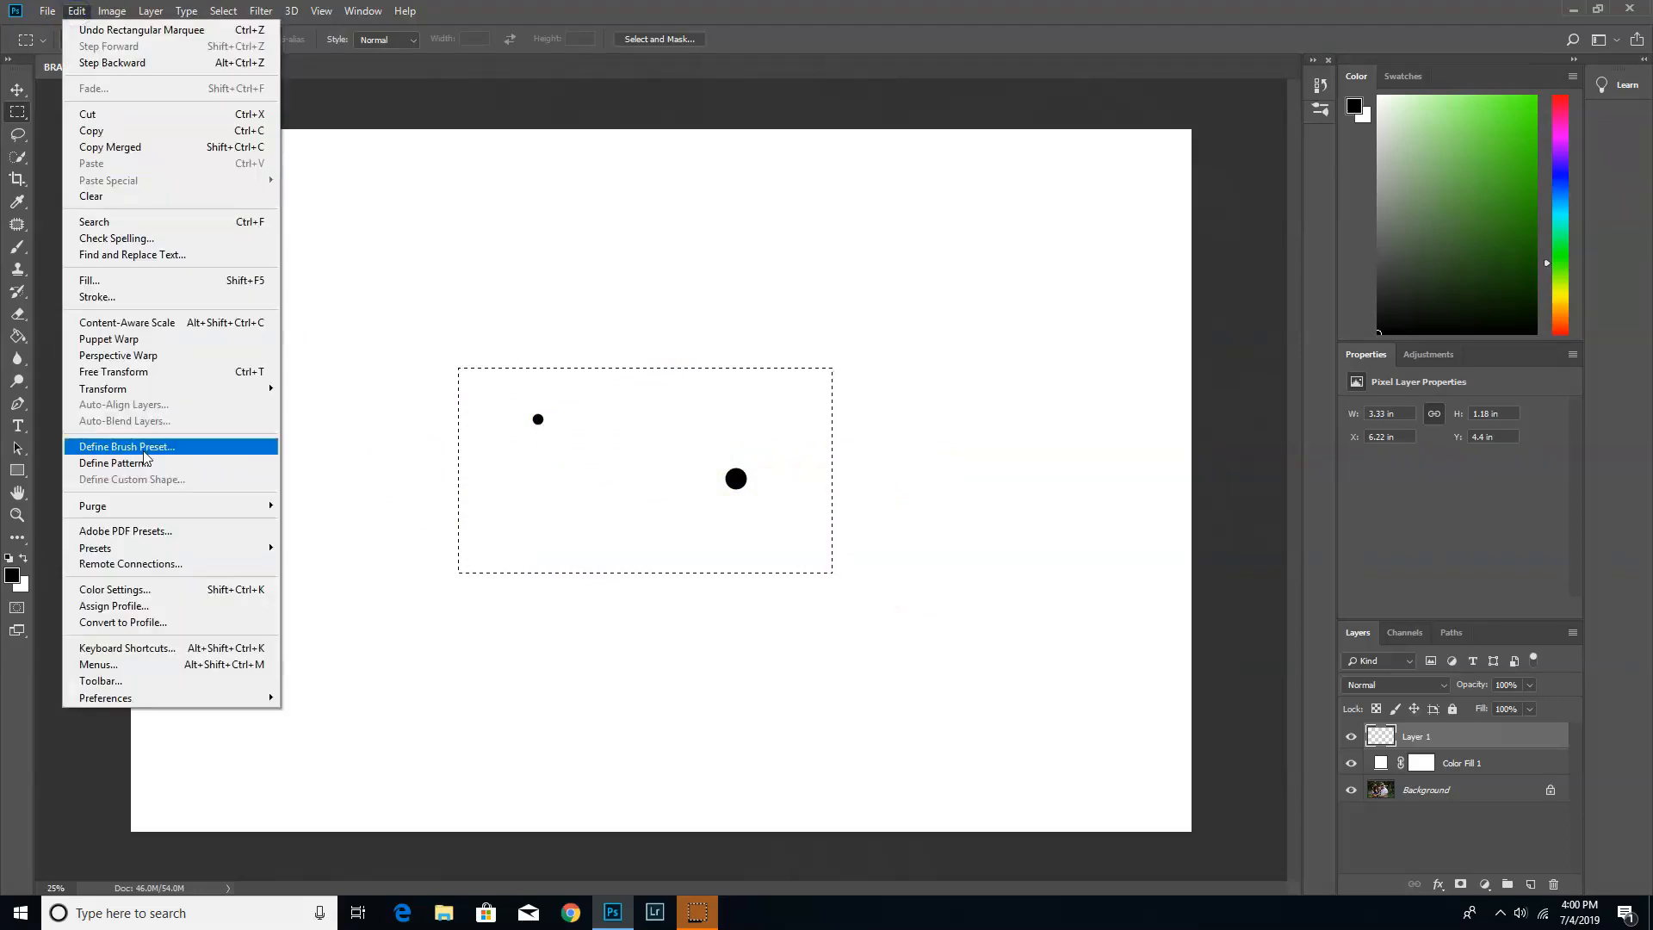
left_click(143, 448)
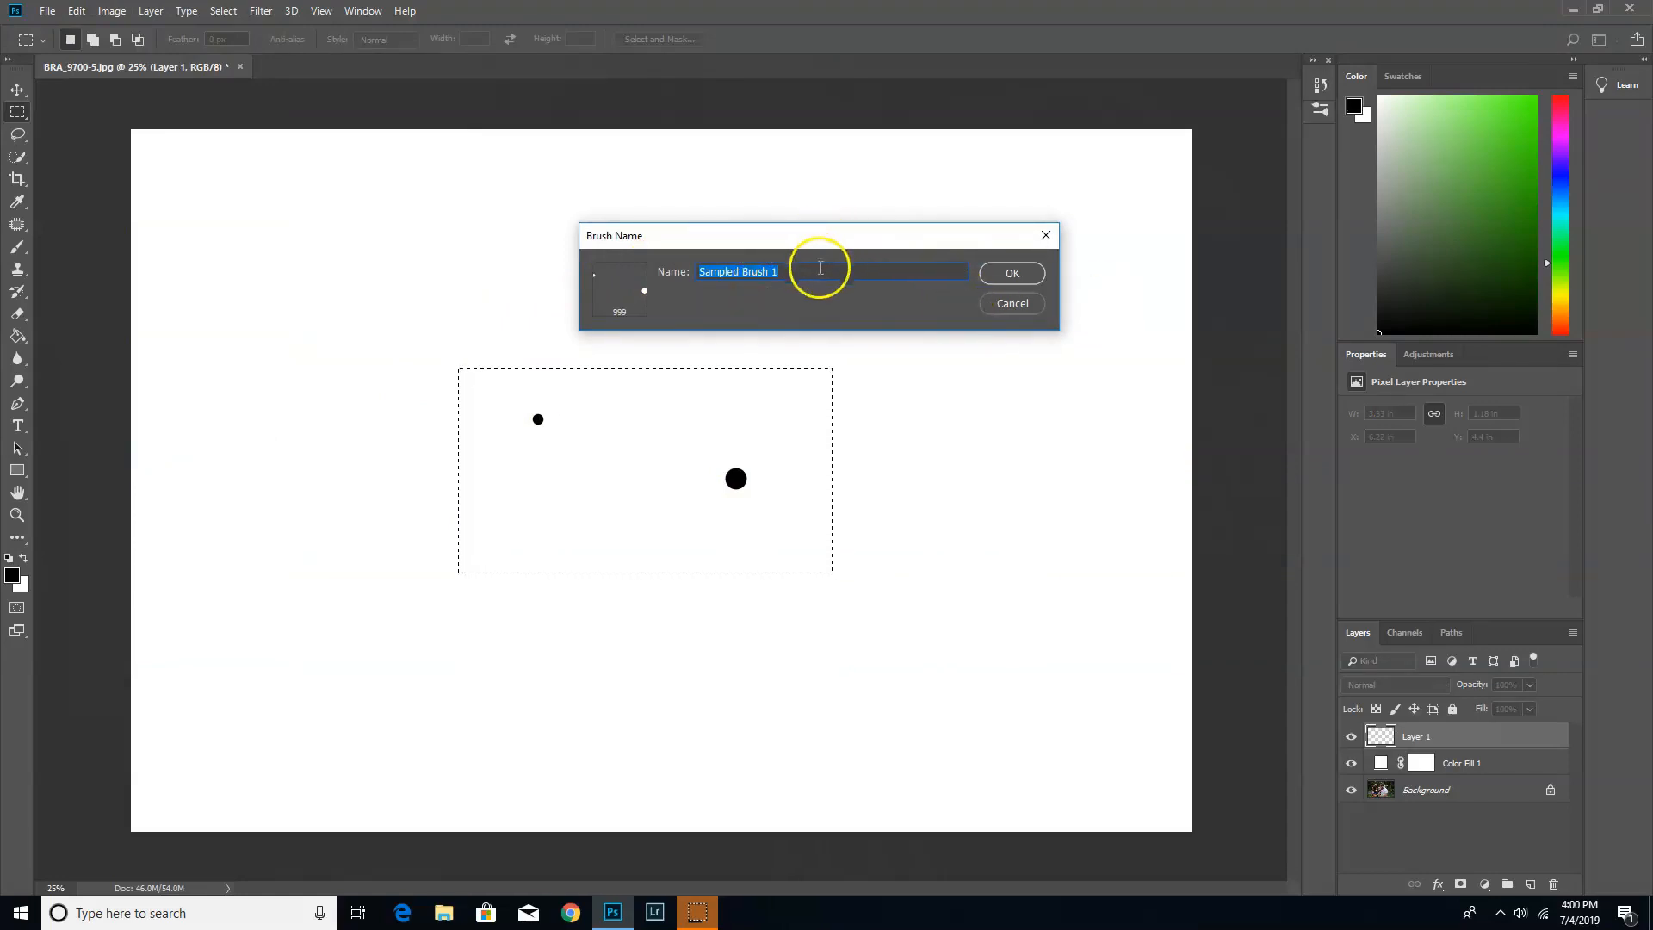
left_click(785, 271)
left_click_drag(791, 272, 674, 270)
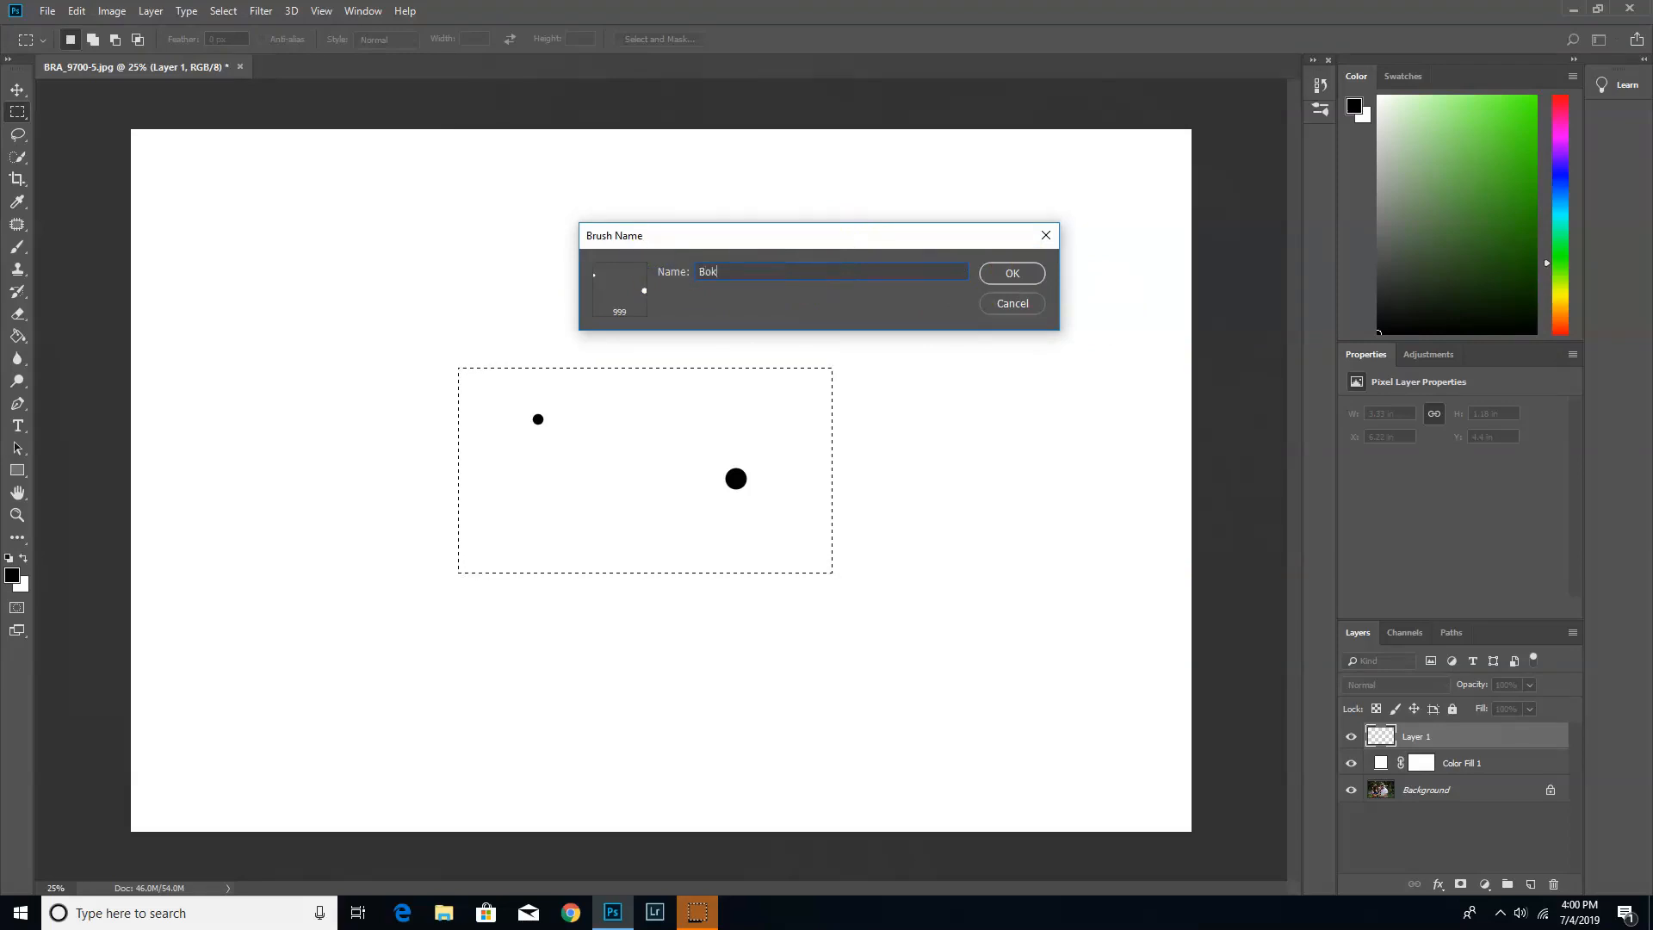
left_click(1009, 272)
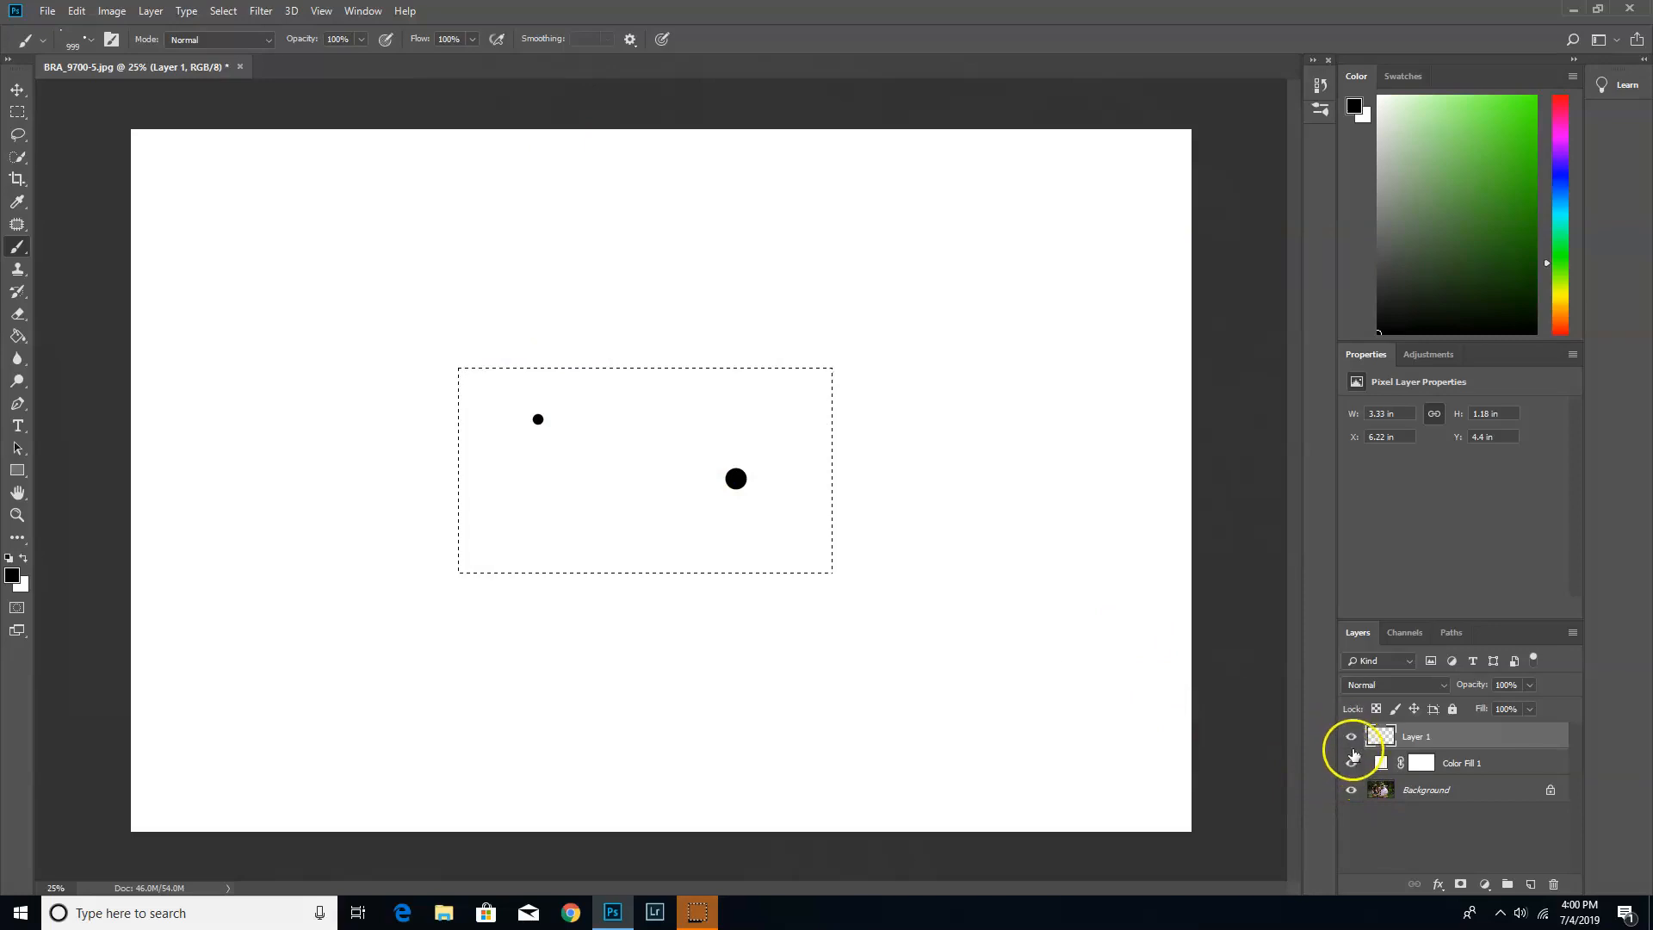
With Layer 1 and Color Fill 1 hidden and the selection cleared, add a new blank layer on top.
left_click(1352, 739)
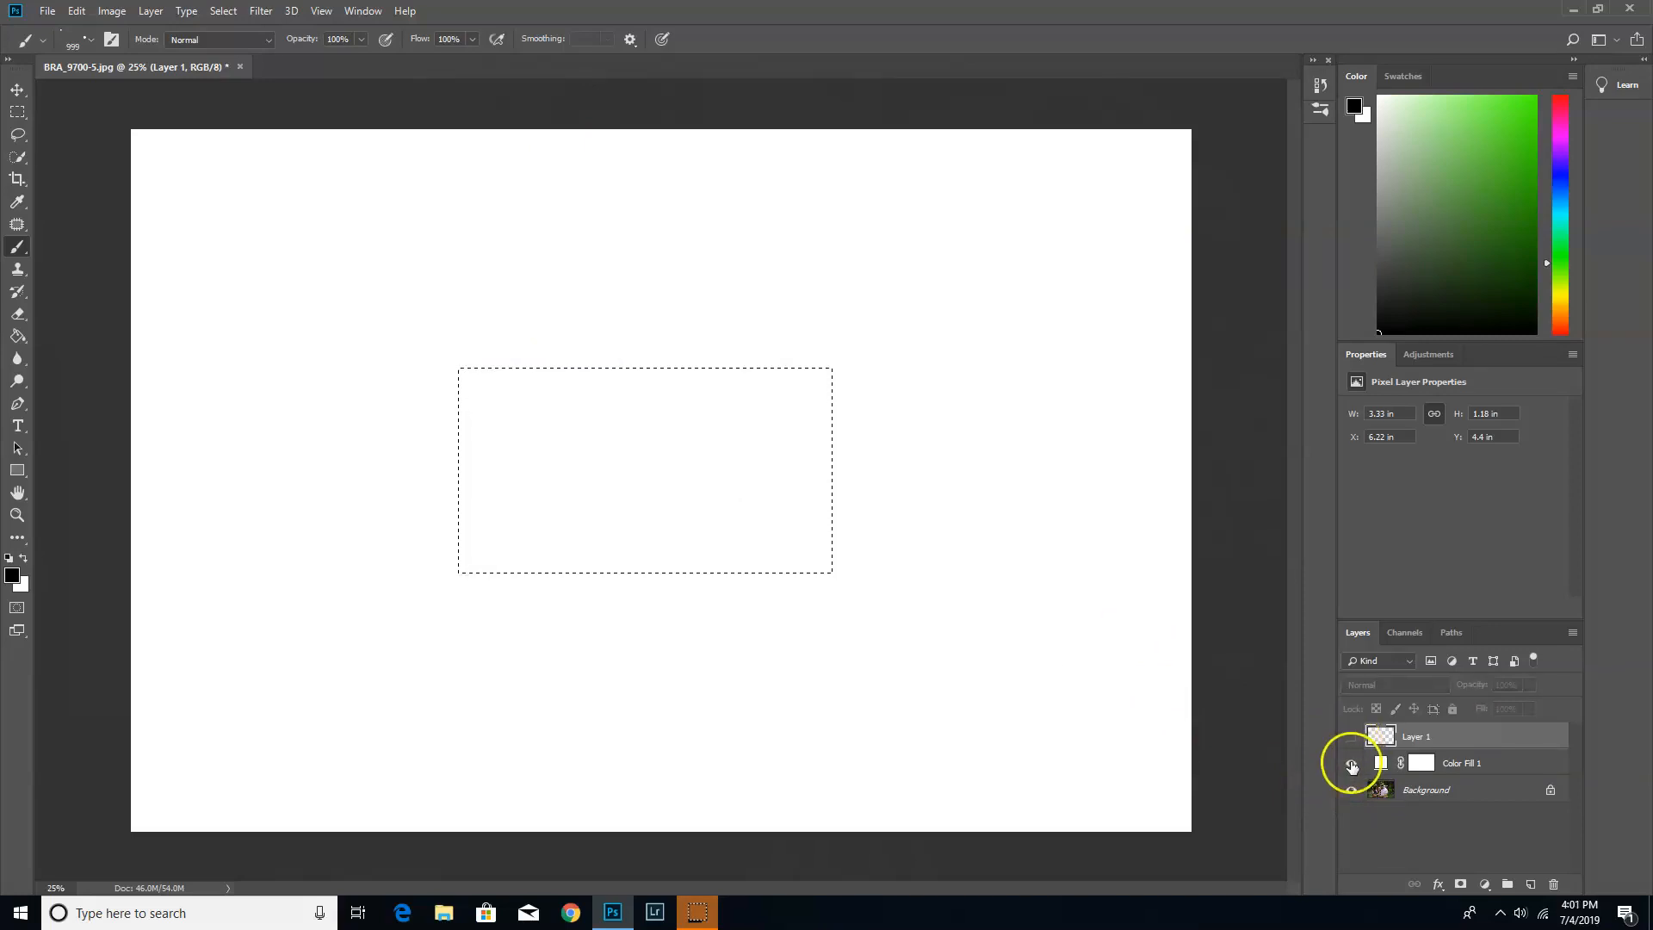
left_click(1351, 764)
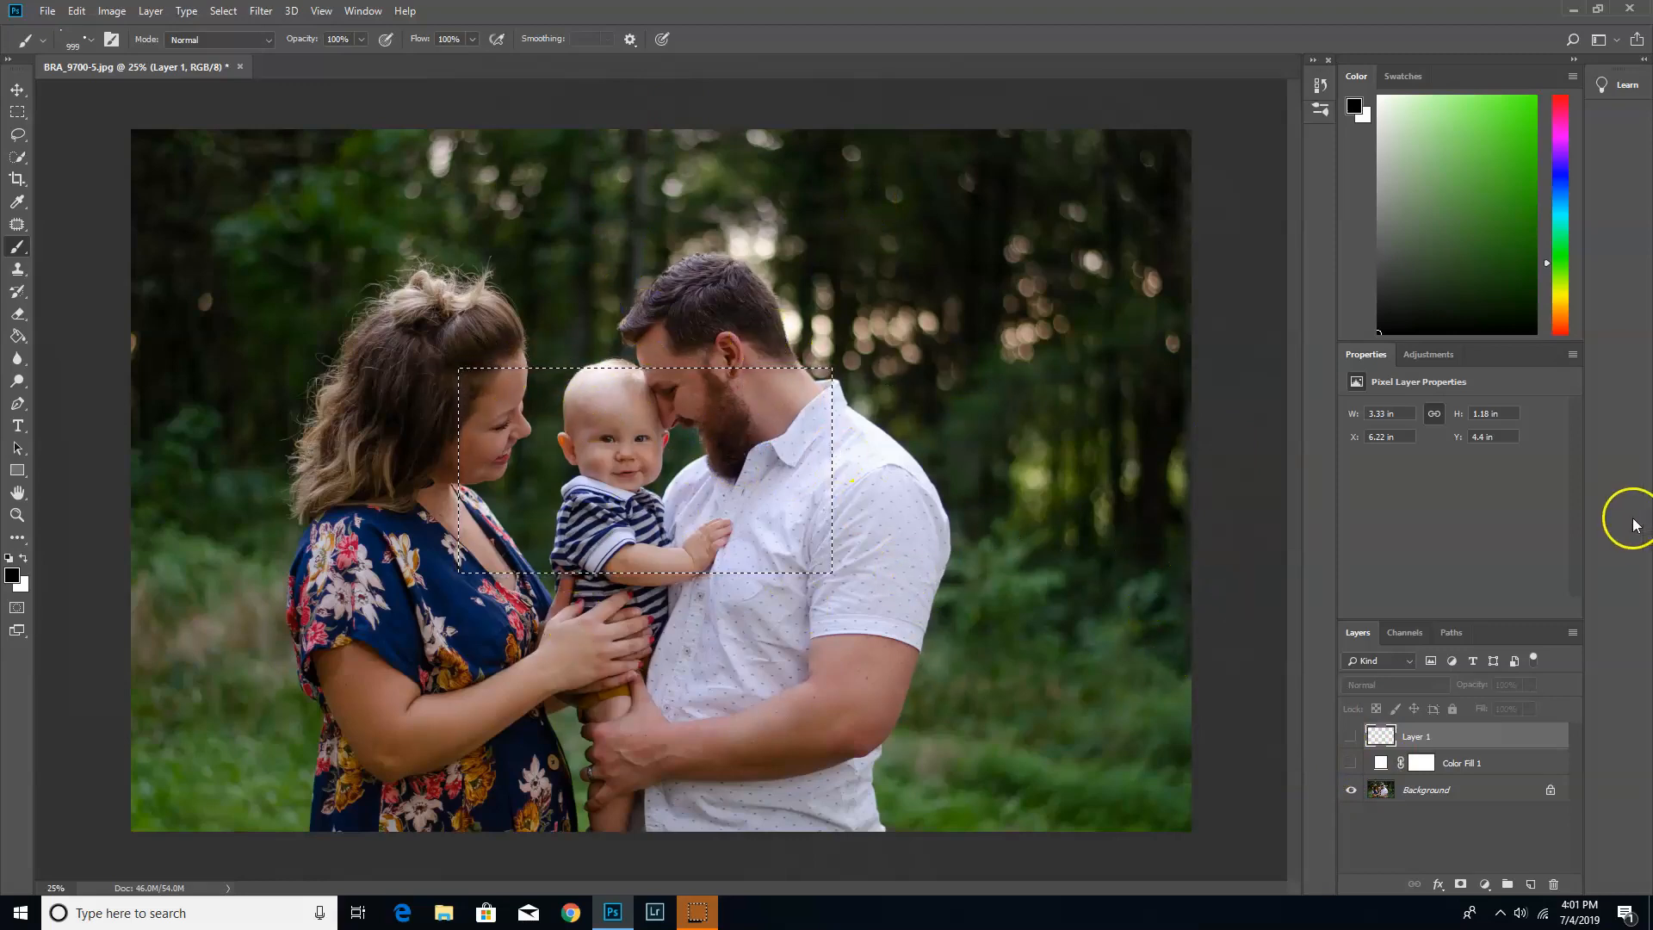
key("ctrl+d")
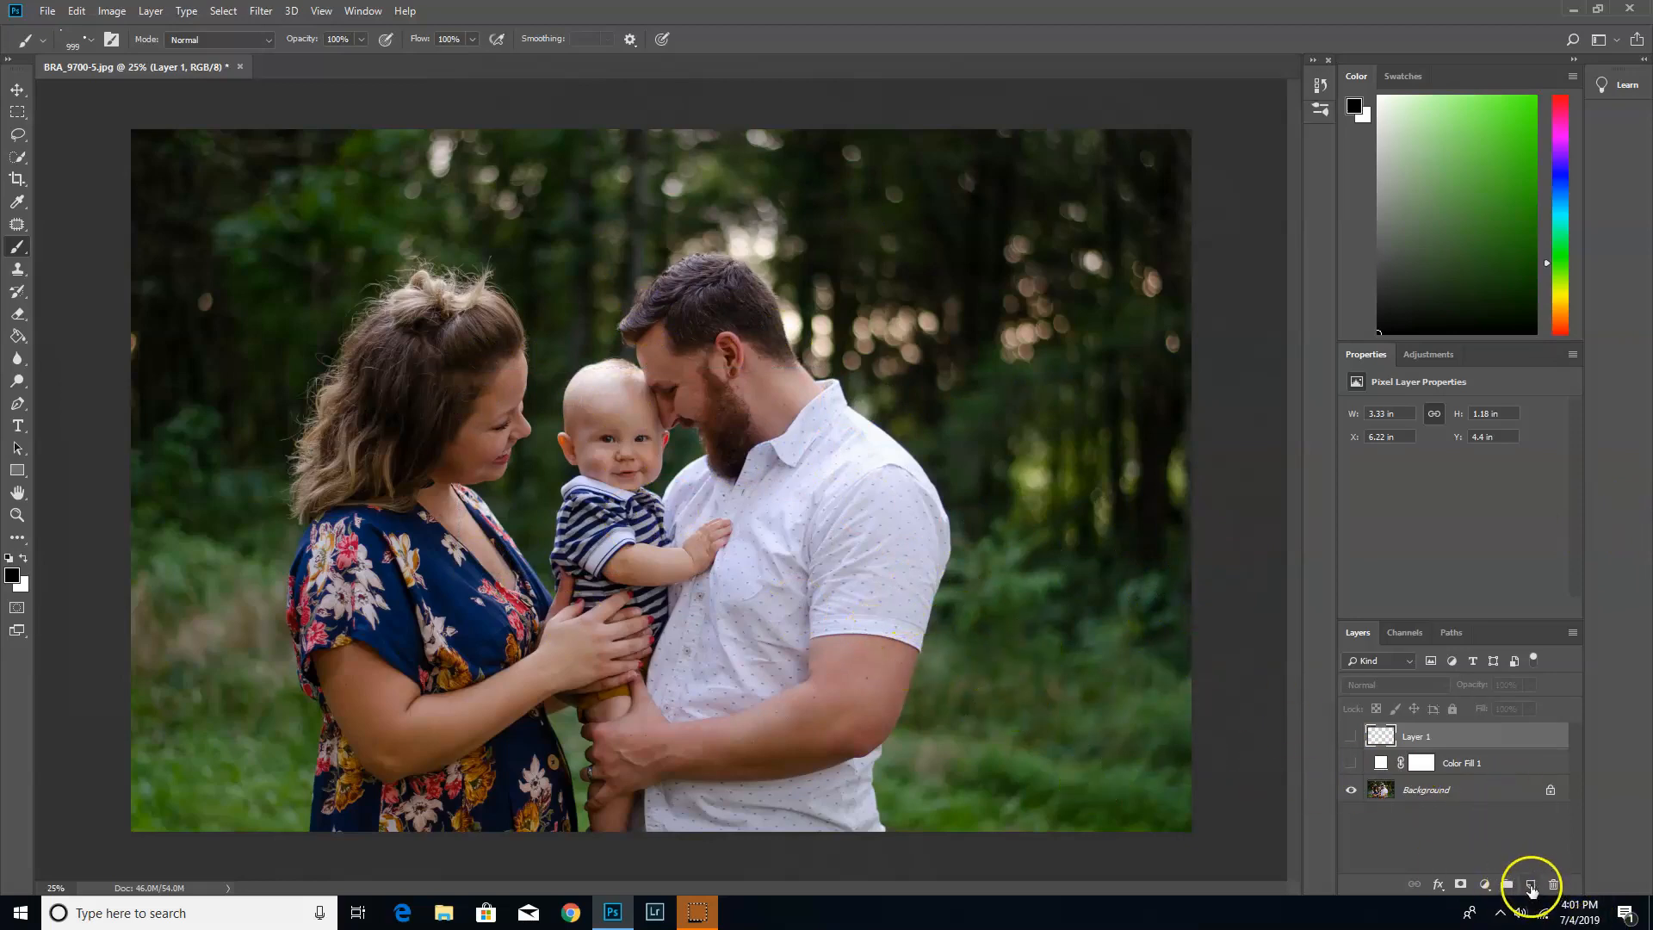
left_click(1530, 885)
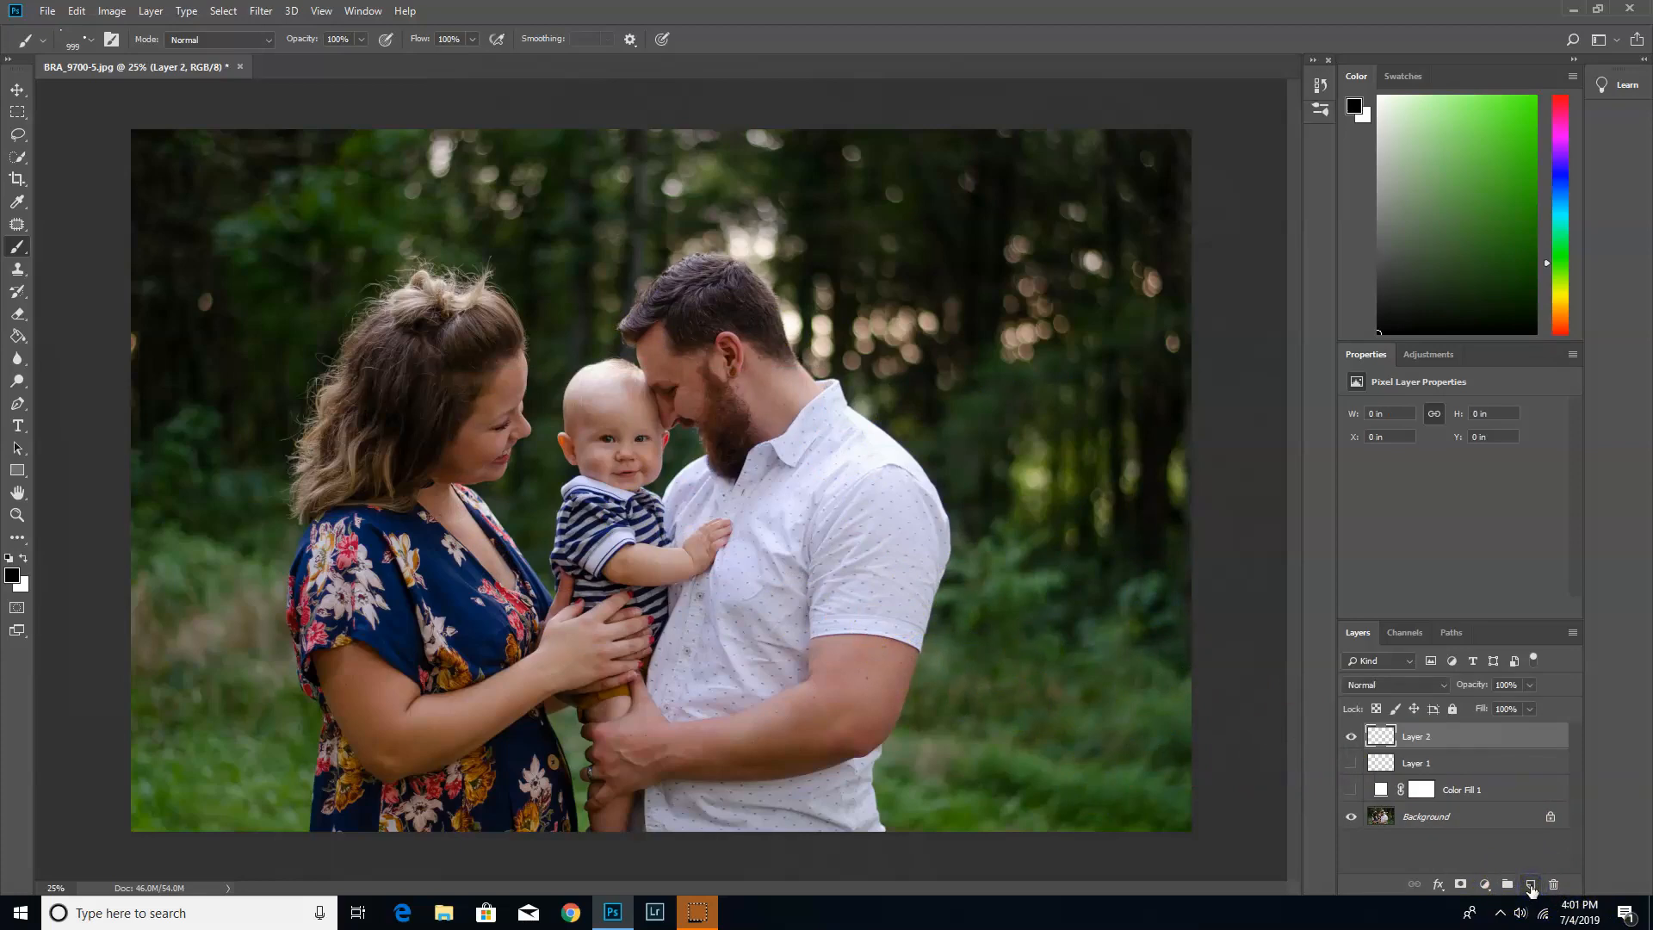
Enable Shape Dynamics in the brush settings with size jitter at 100% and angle jitter at 37%.
left_click(363, 10)
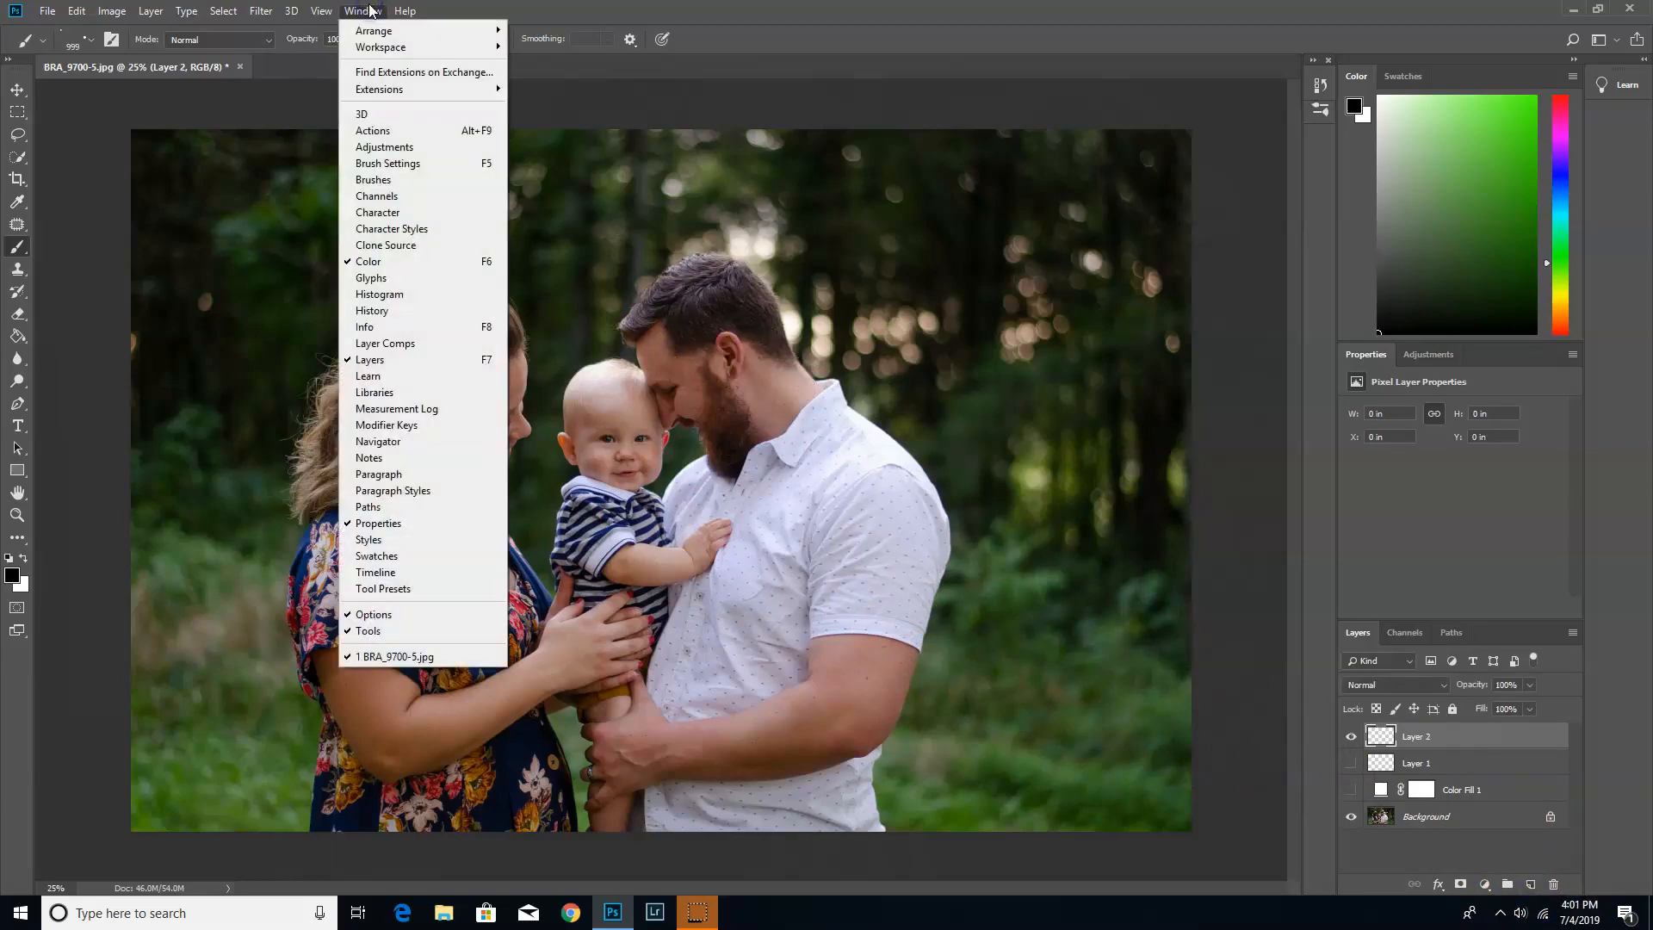
left_click(406, 164)
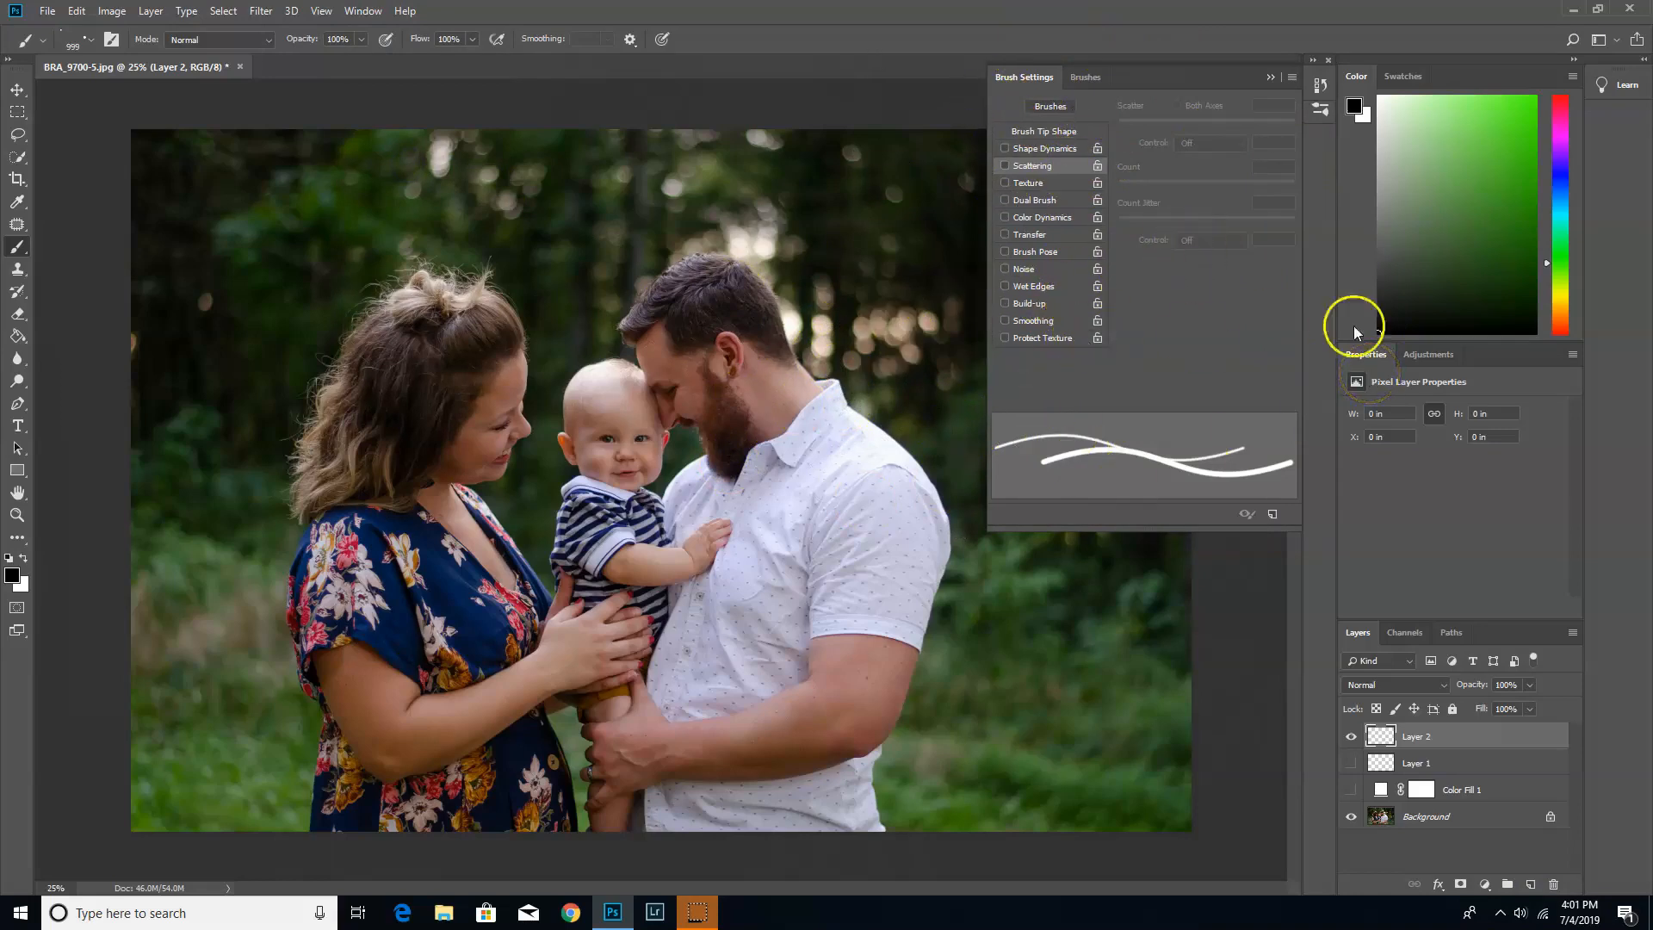
left_click(1047, 150)
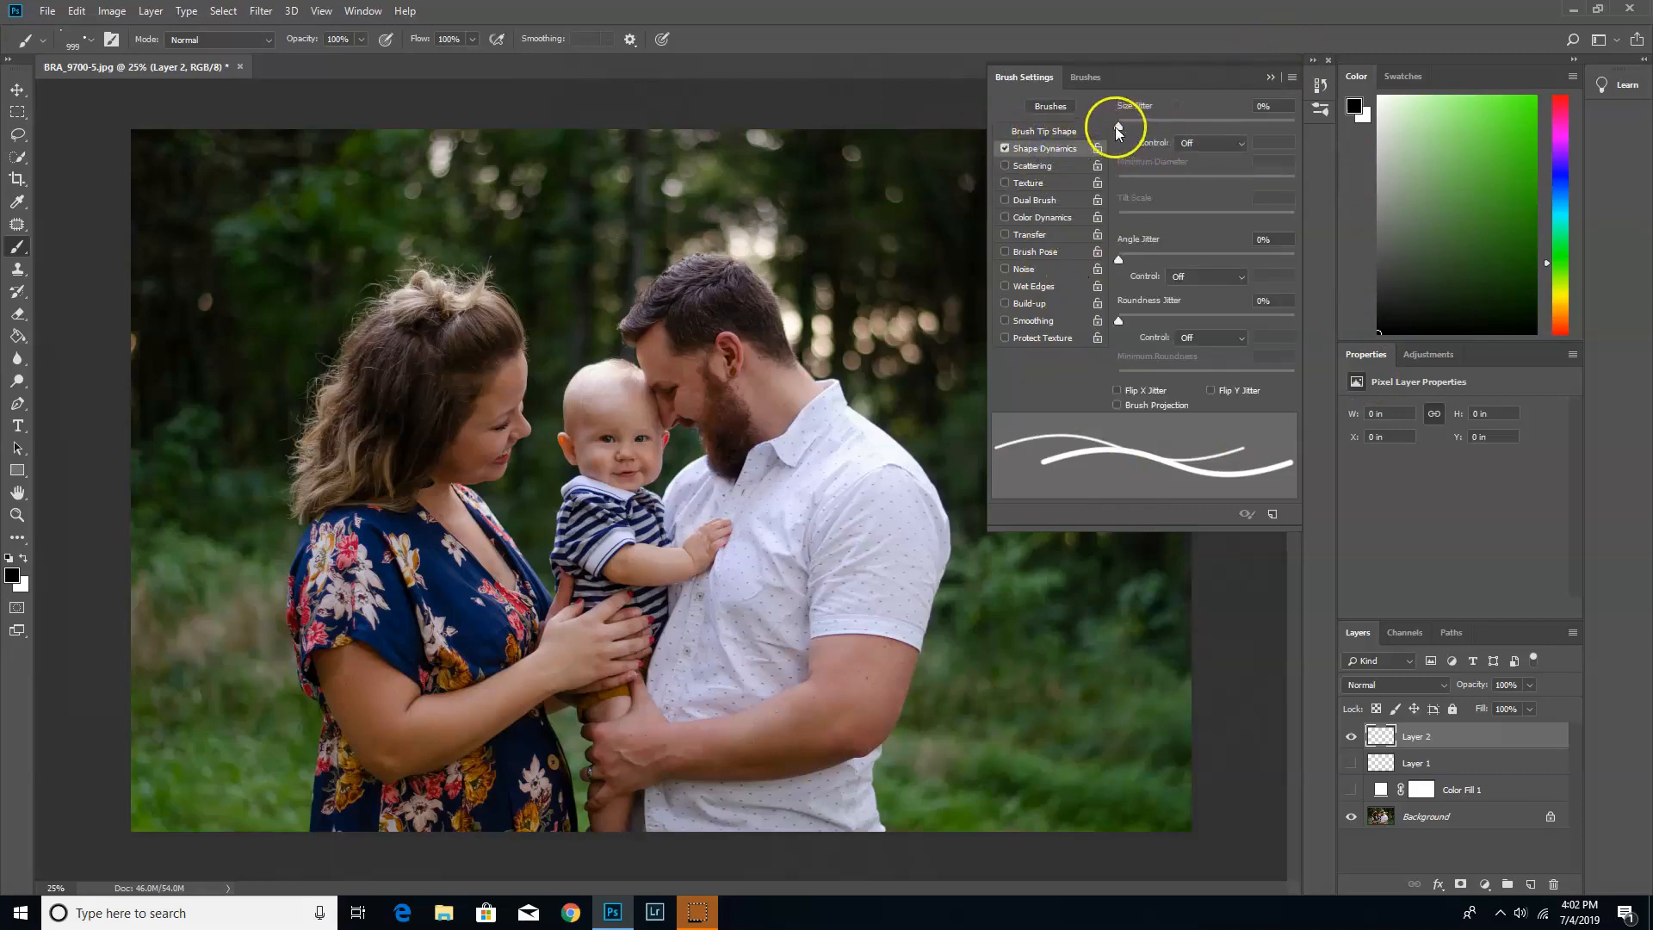
mouse_move(1118, 126)
left_mouse_down()
mouse_move(1125, 147)
mouse_move(1264, 144)
mouse_move(1068, 150)
mouse_move(1323, 171)
left_mouse_up()
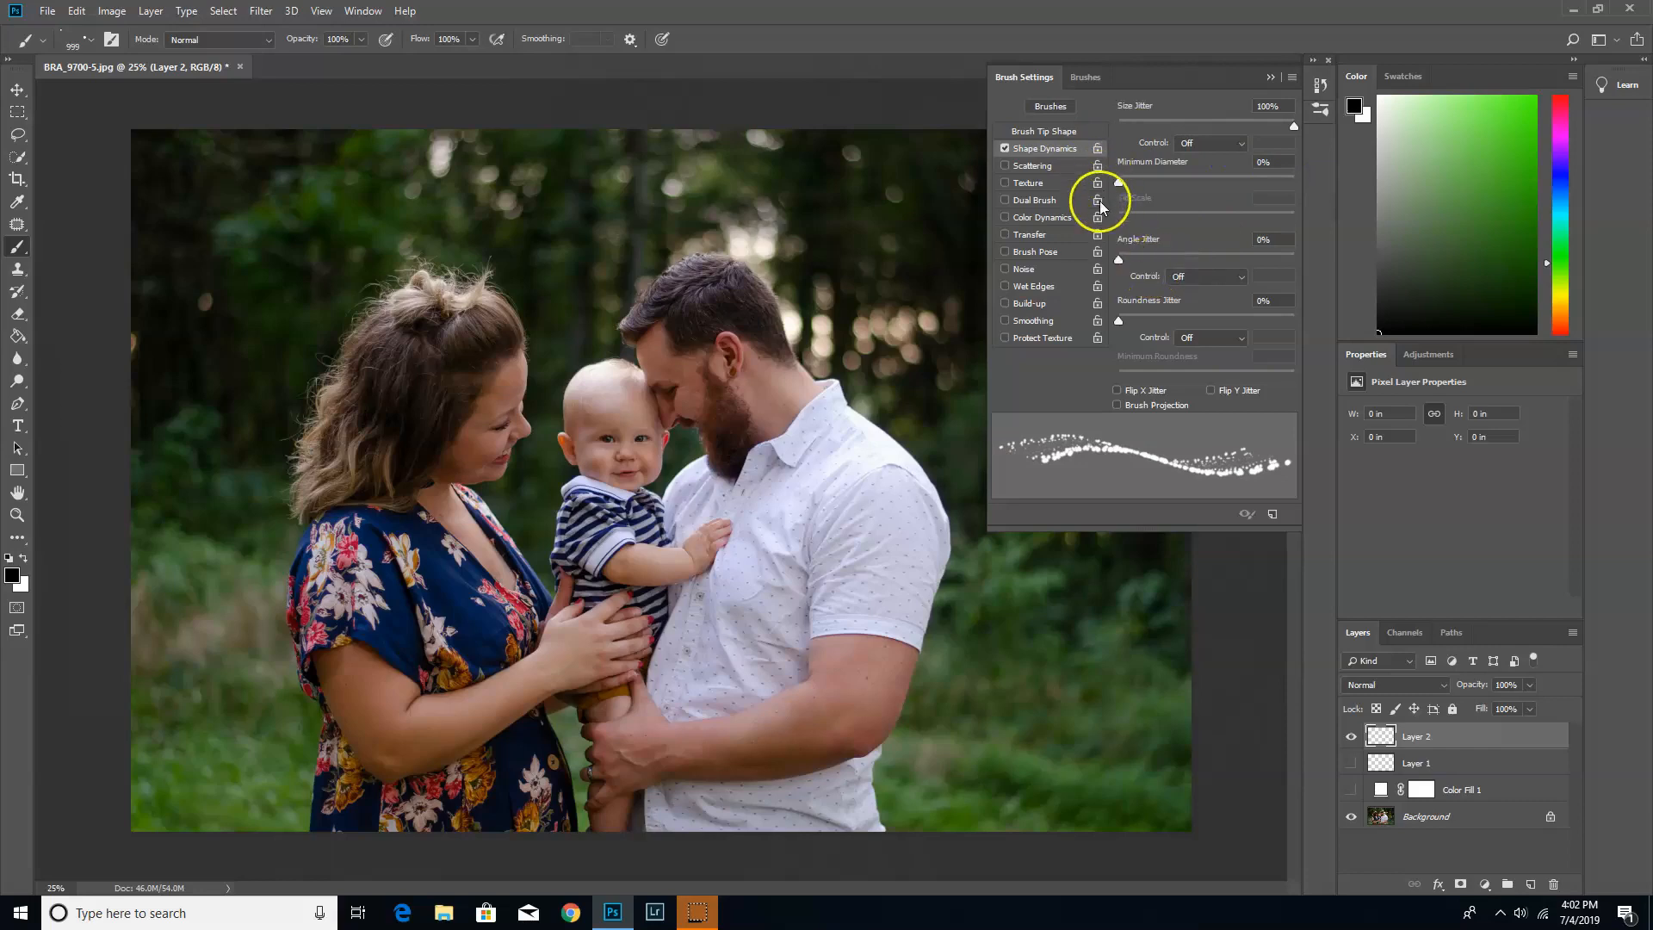
mouse_move(1119, 258)
left_mouse_down()
mouse_move(1264, 268)
mouse_move(1148, 273)
mouse_move(1184, 272)
left_mouse_up()
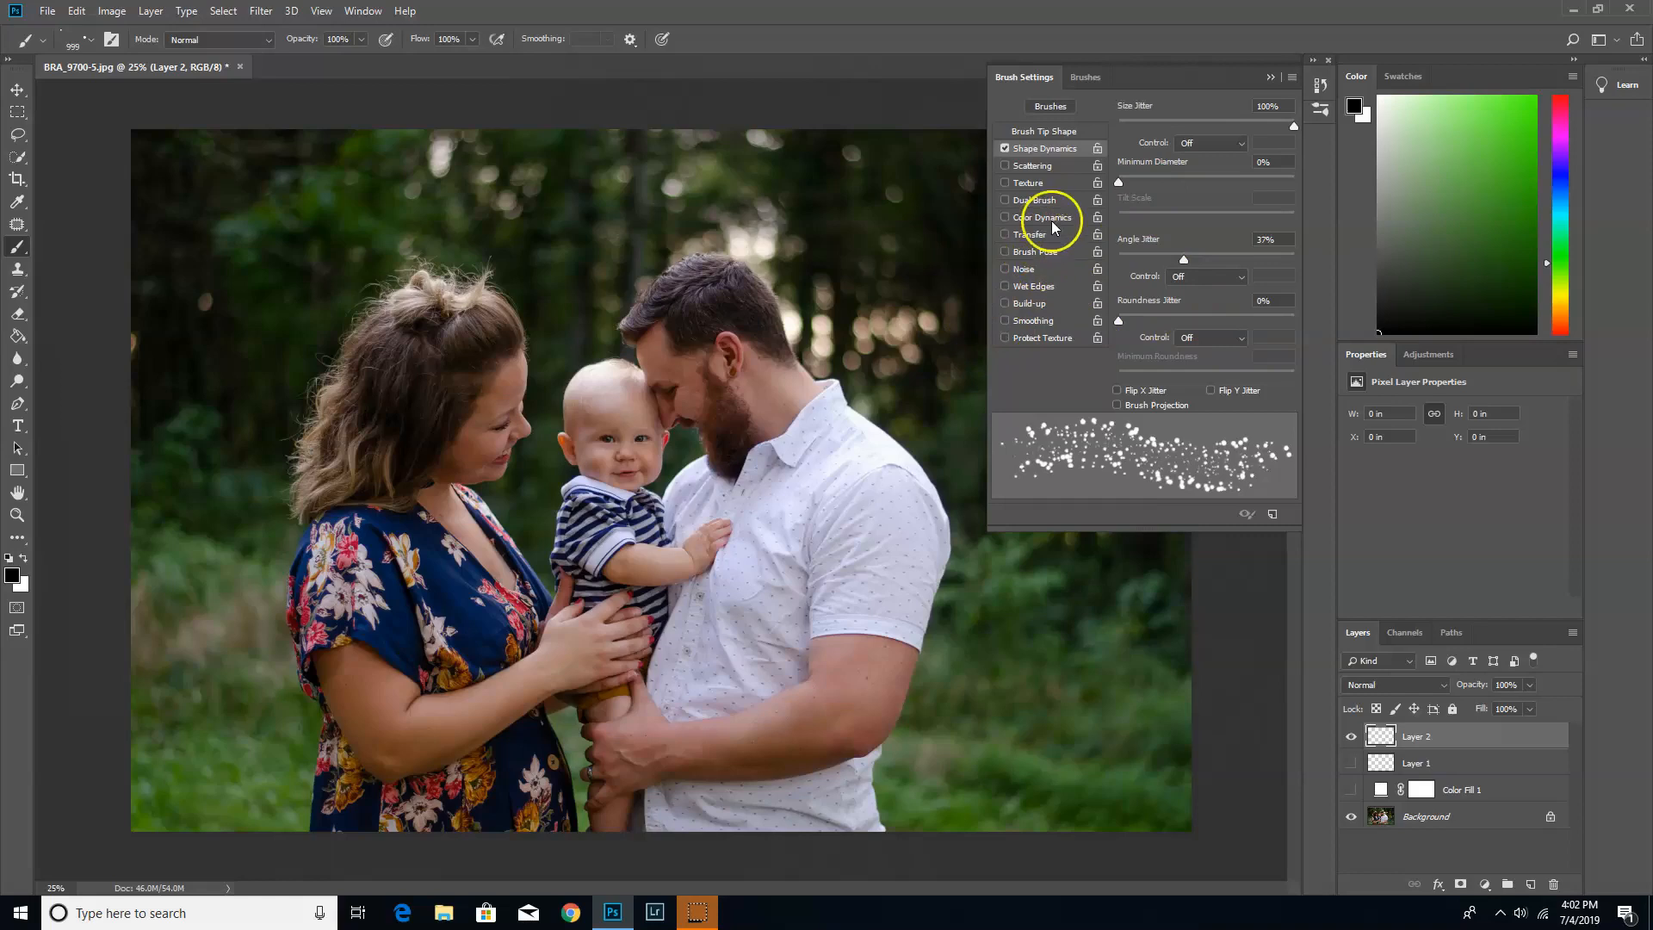
Enable Scattering for the brush with scatter at about 755% and count at 1, and collapse the brush settings.
left_click(1050, 167)
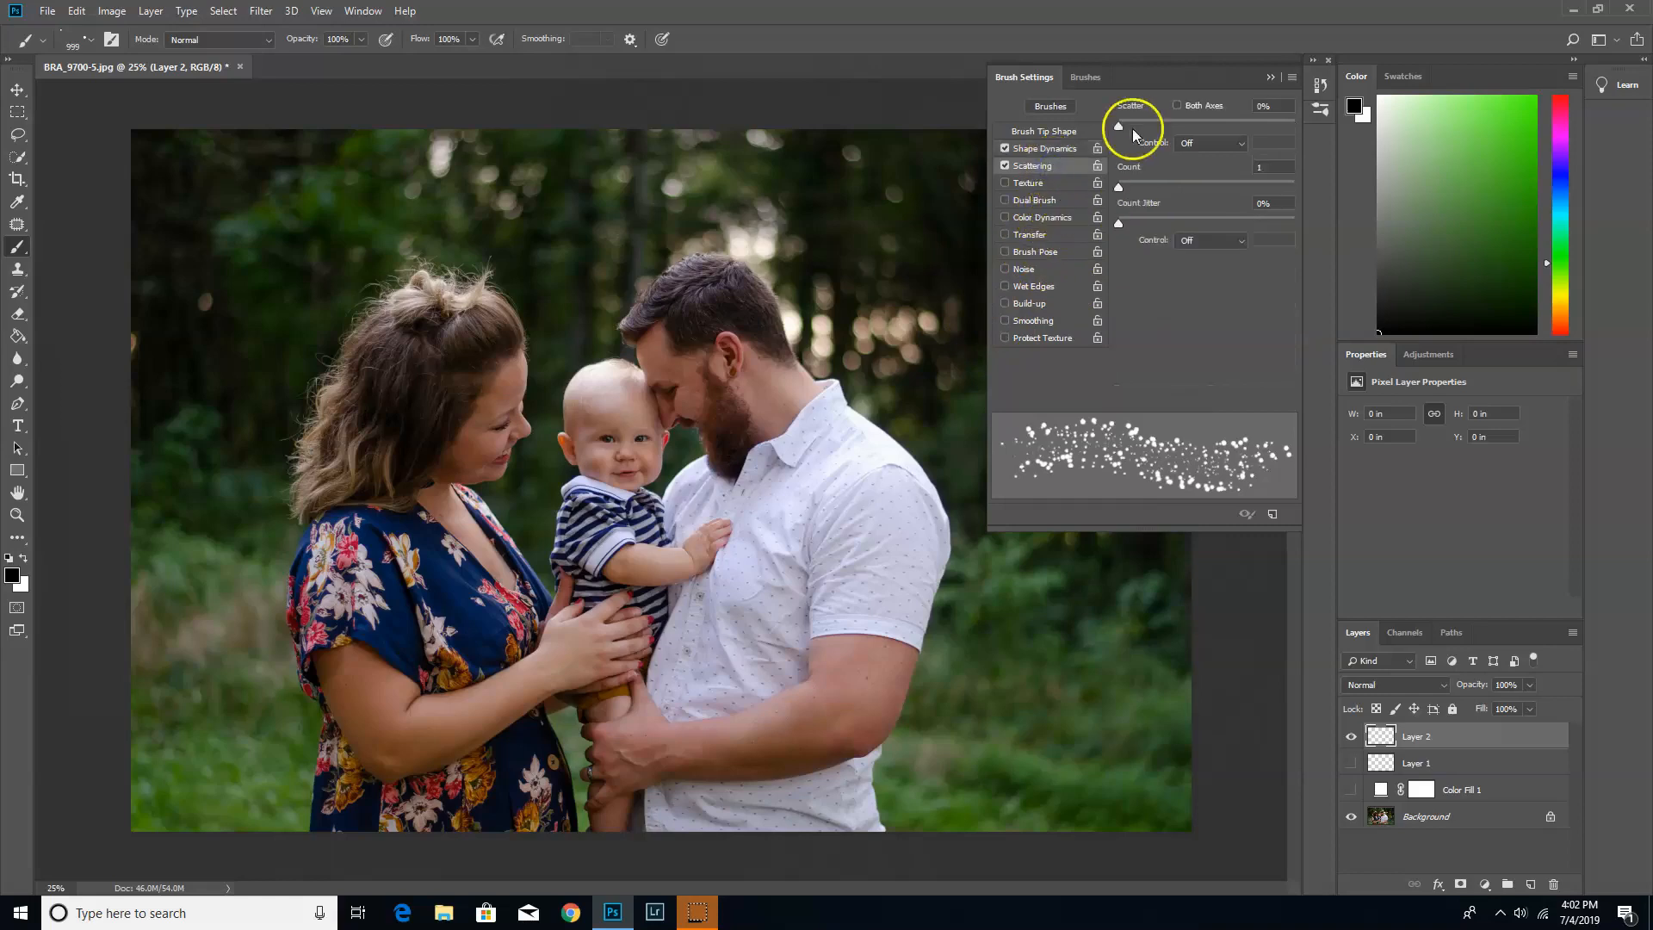
left_click_drag(1116, 125, 1250, 140)
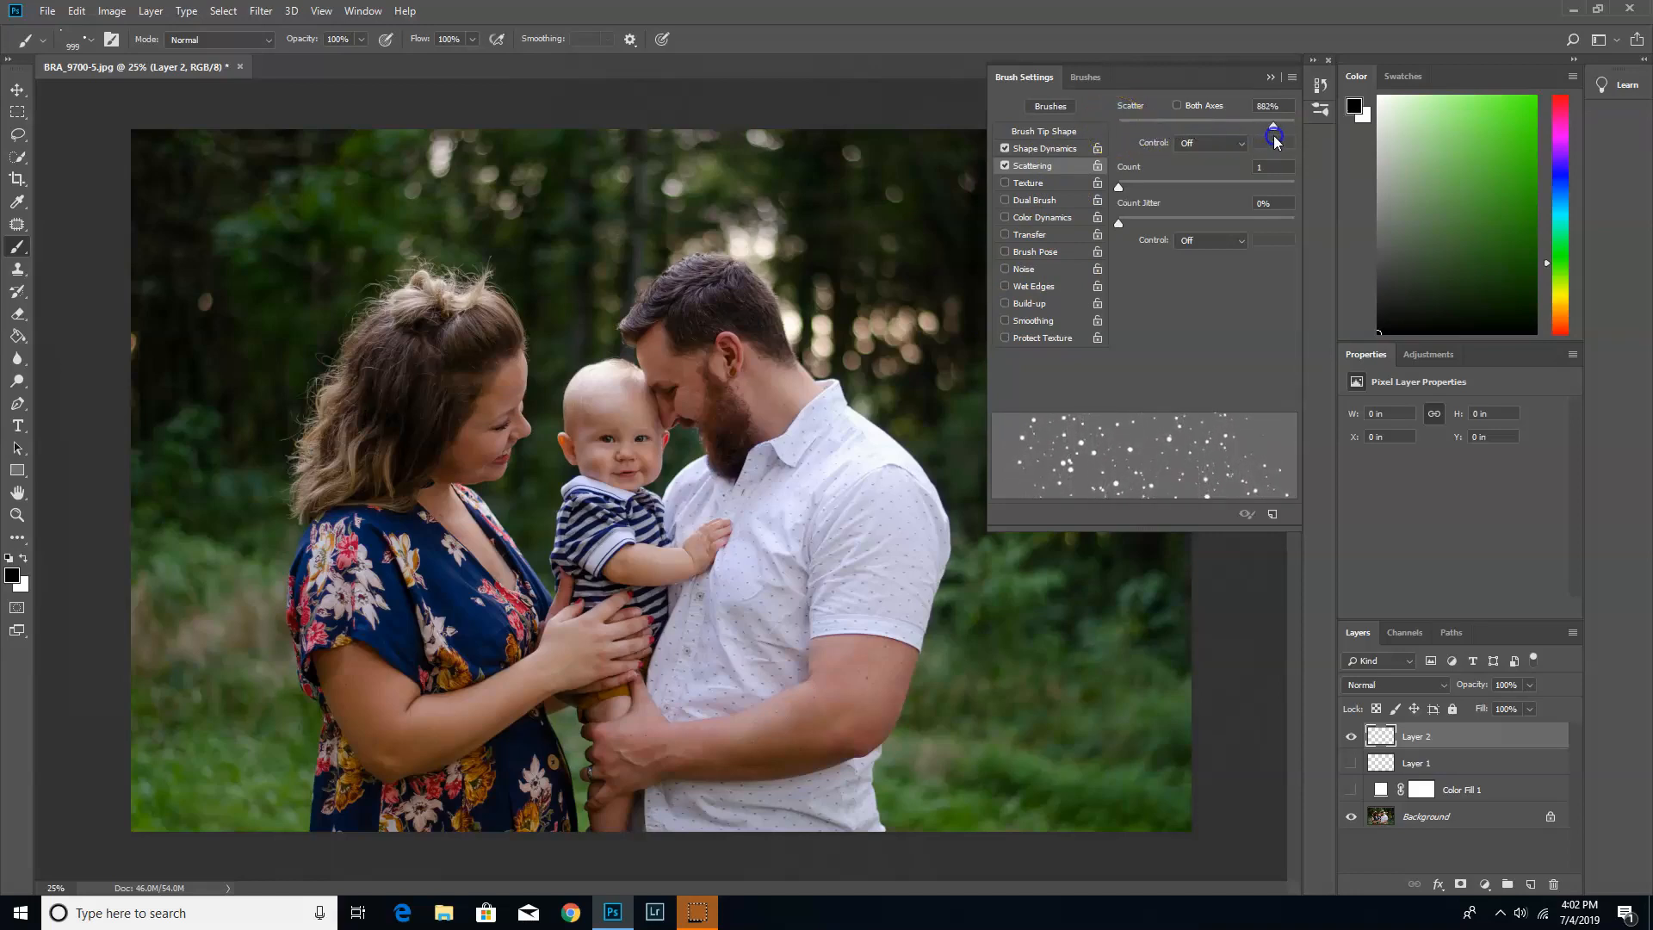
mouse_move(1299, 142)
left_mouse_down()
mouse_move(1071, 151)
mouse_move(1234, 154)
mouse_move(1170, 166)
mouse_move(1231, 168)
left_mouse_up()
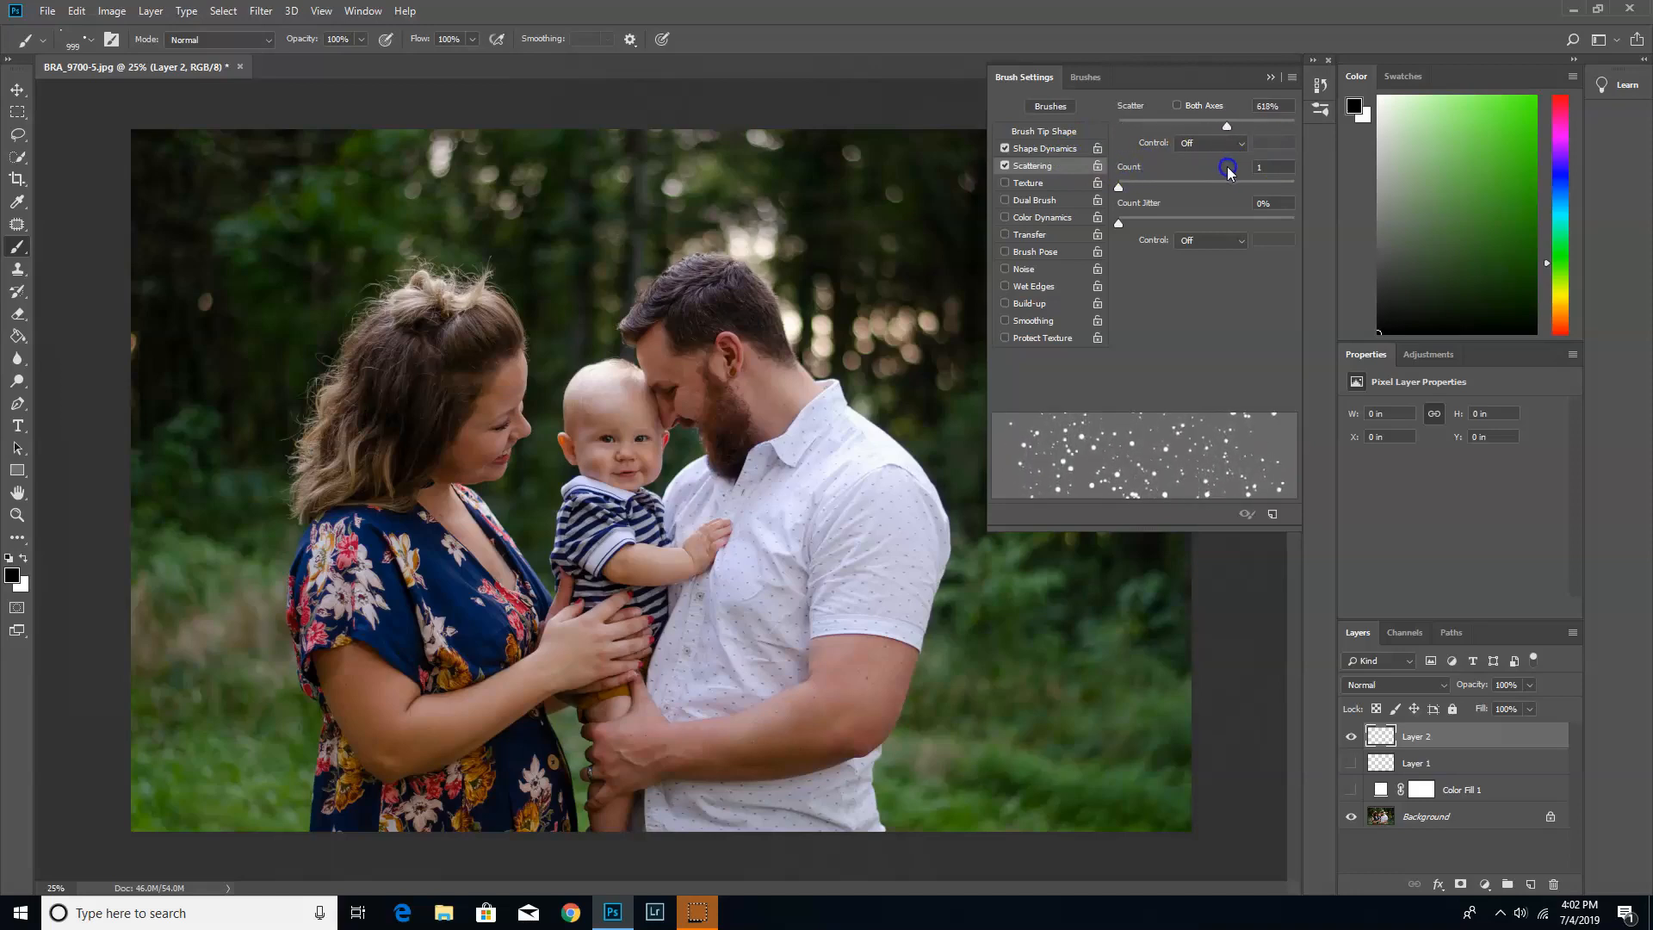
left_click_drag(1119, 187, 1162, 185)
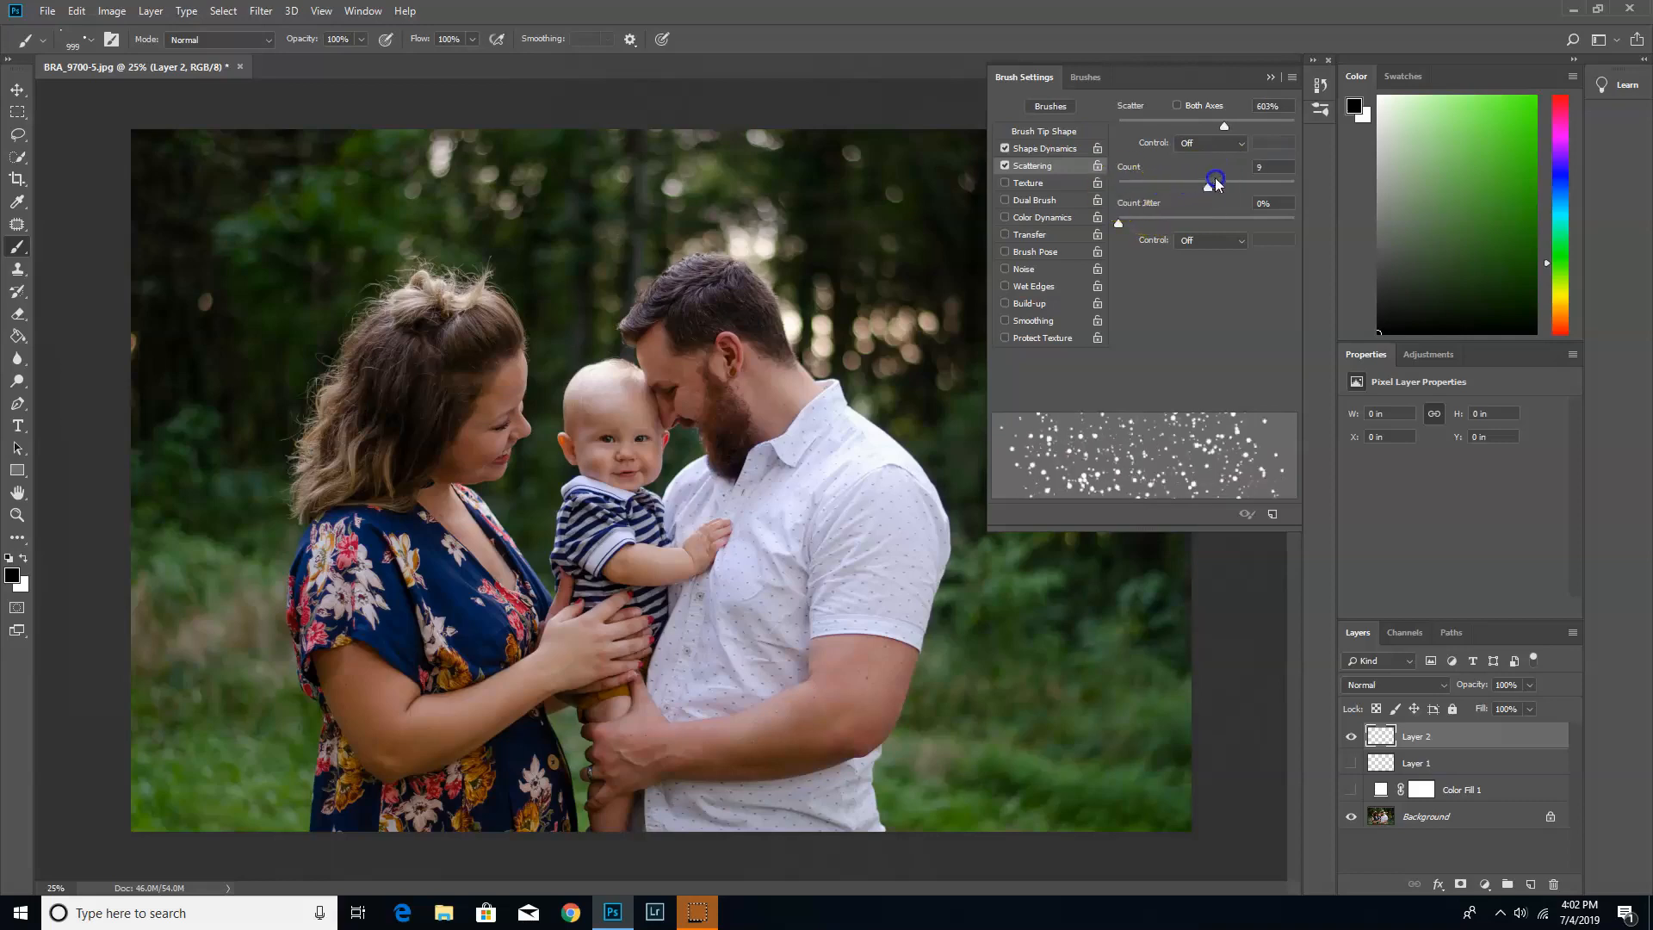
left_click_drag(1302, 186, 1118, 190)
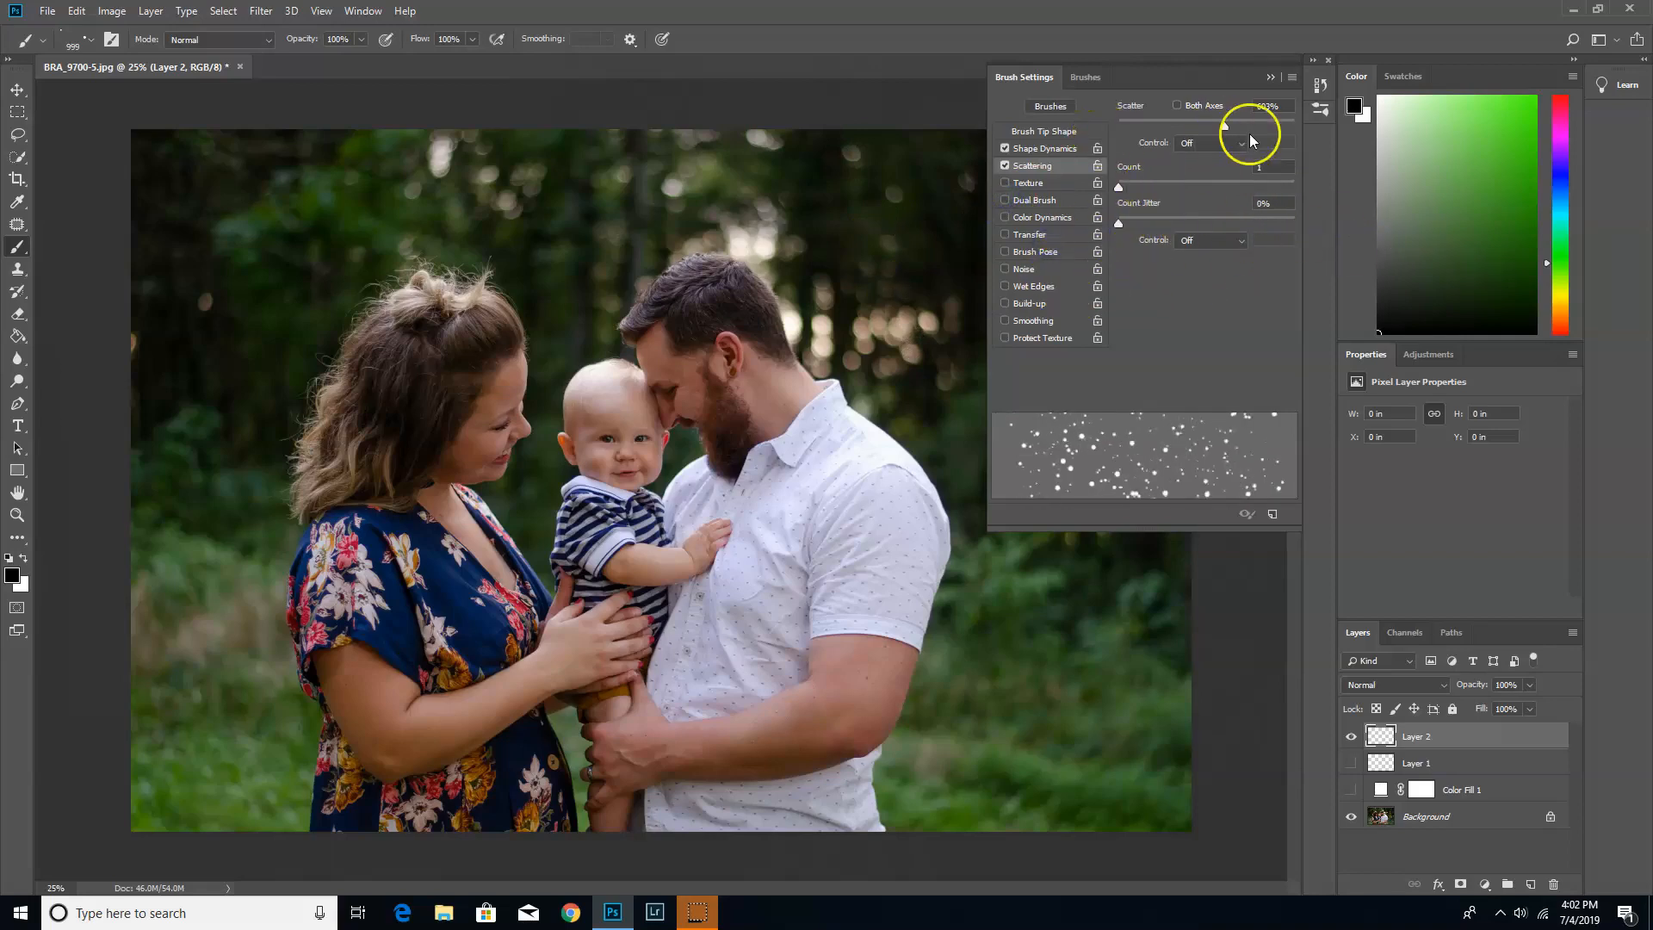
mouse_move(1219, 128)
left_mouse_down()
mouse_move(1188, 127)
mouse_move(1241, 130)
left_mouse_up()
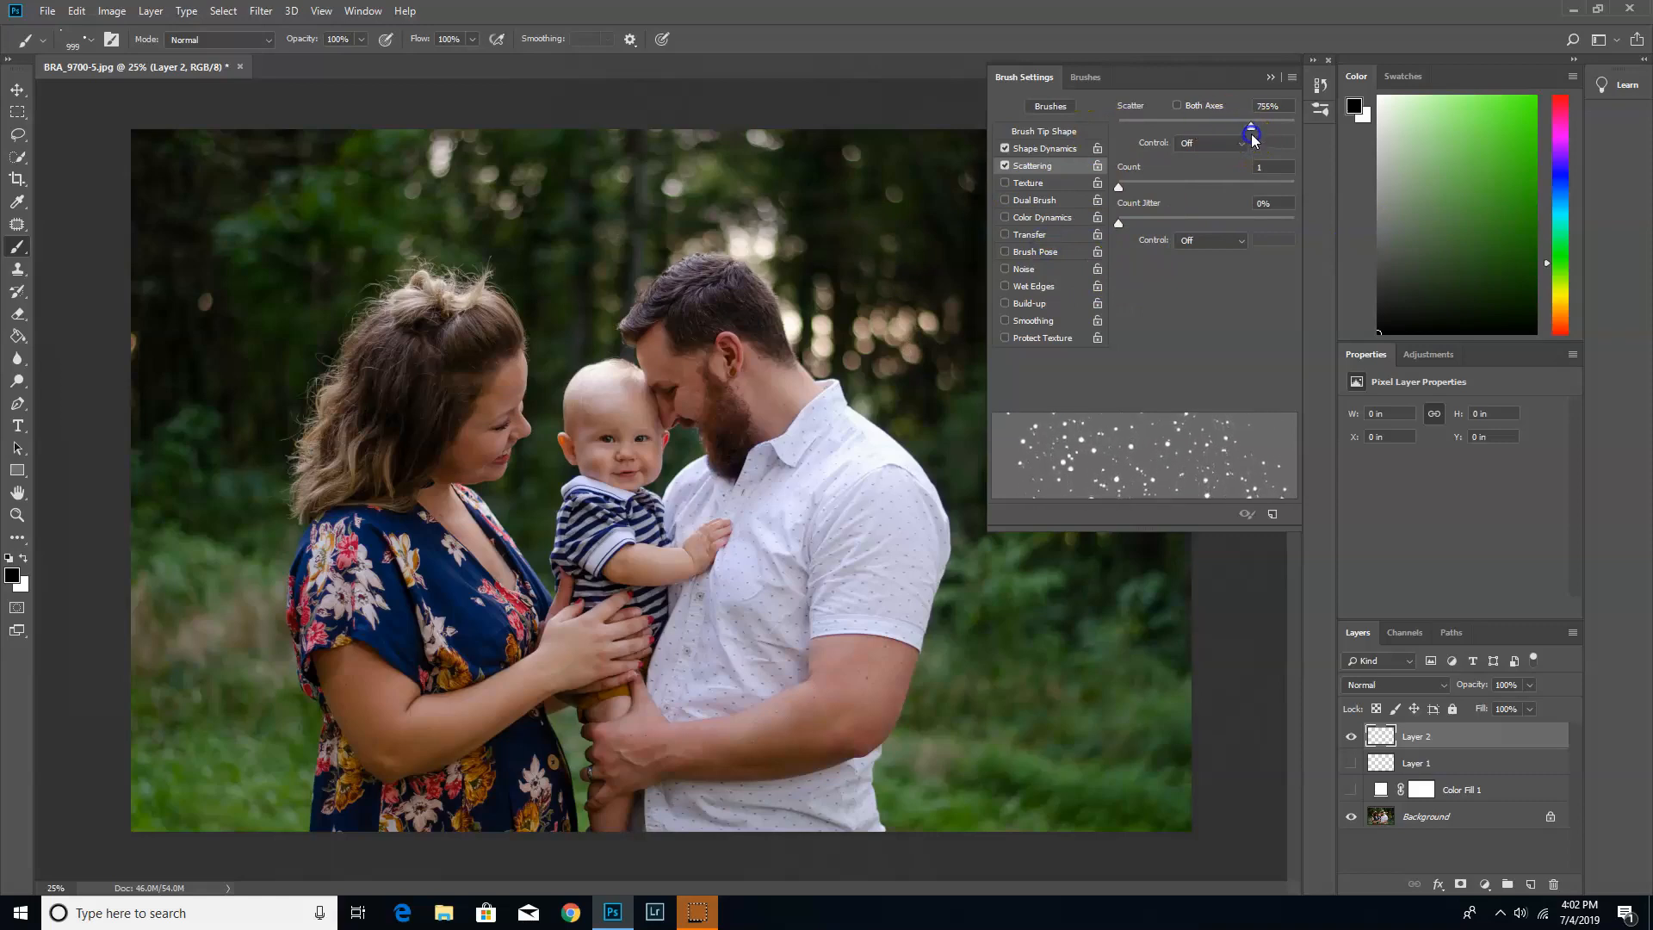
left_click(1270, 77)
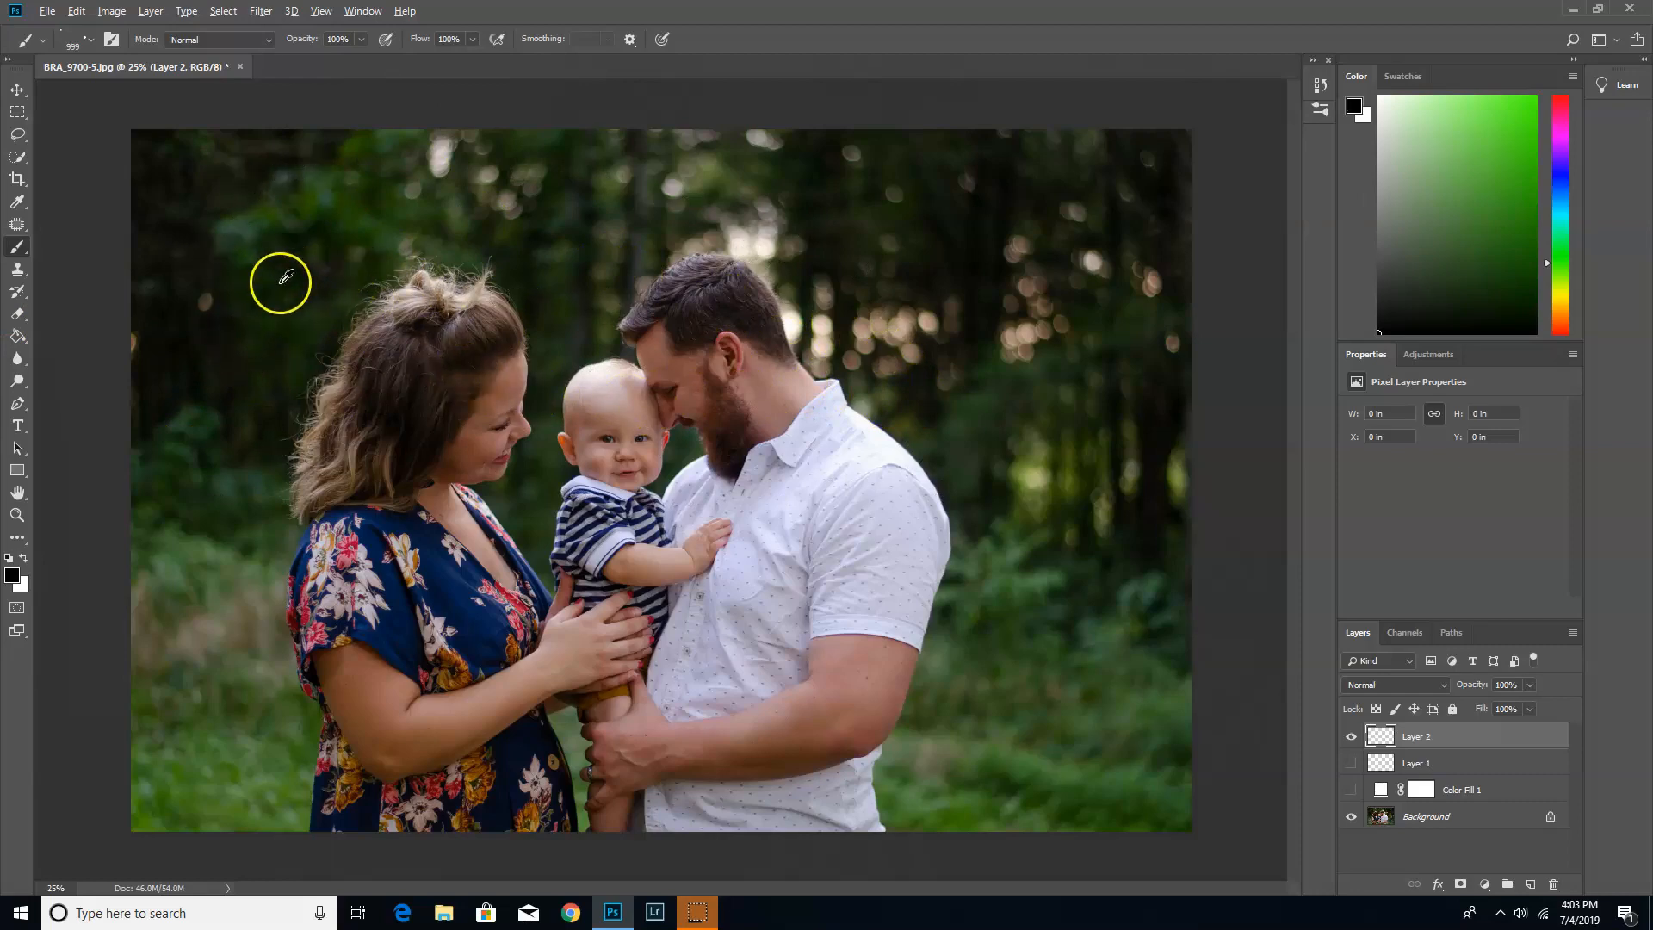
Sample a dark green from the background foliage beside the woman's head as the foreground color.
left_click(274, 281, "alt")
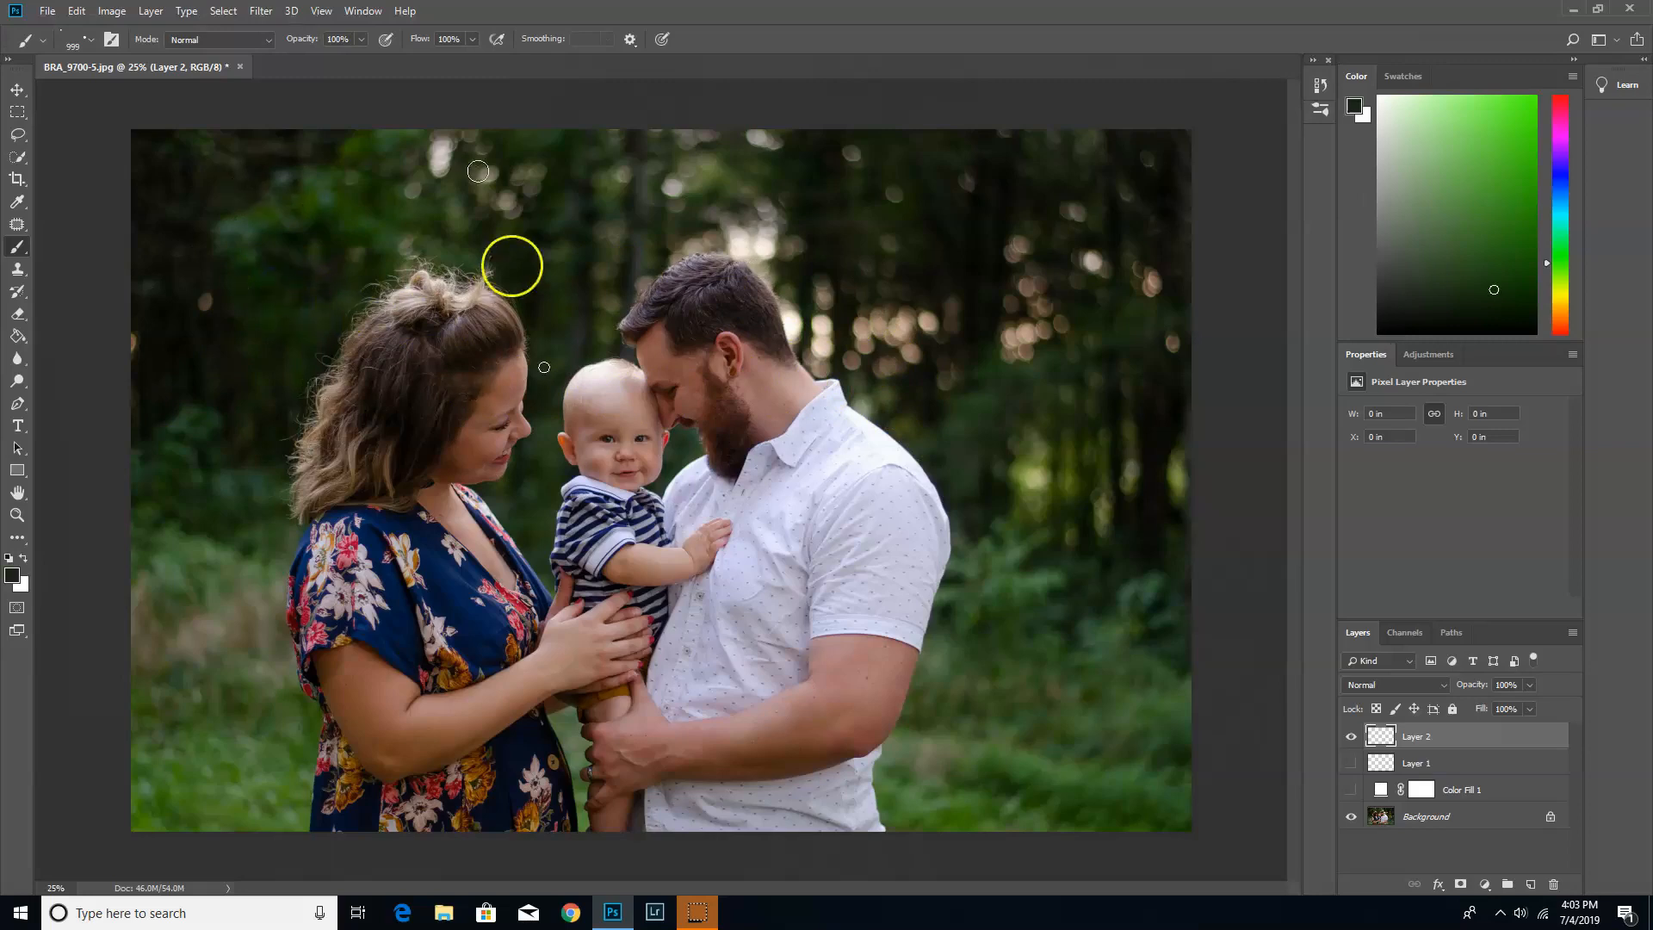
left_click(323, 197, "alt")
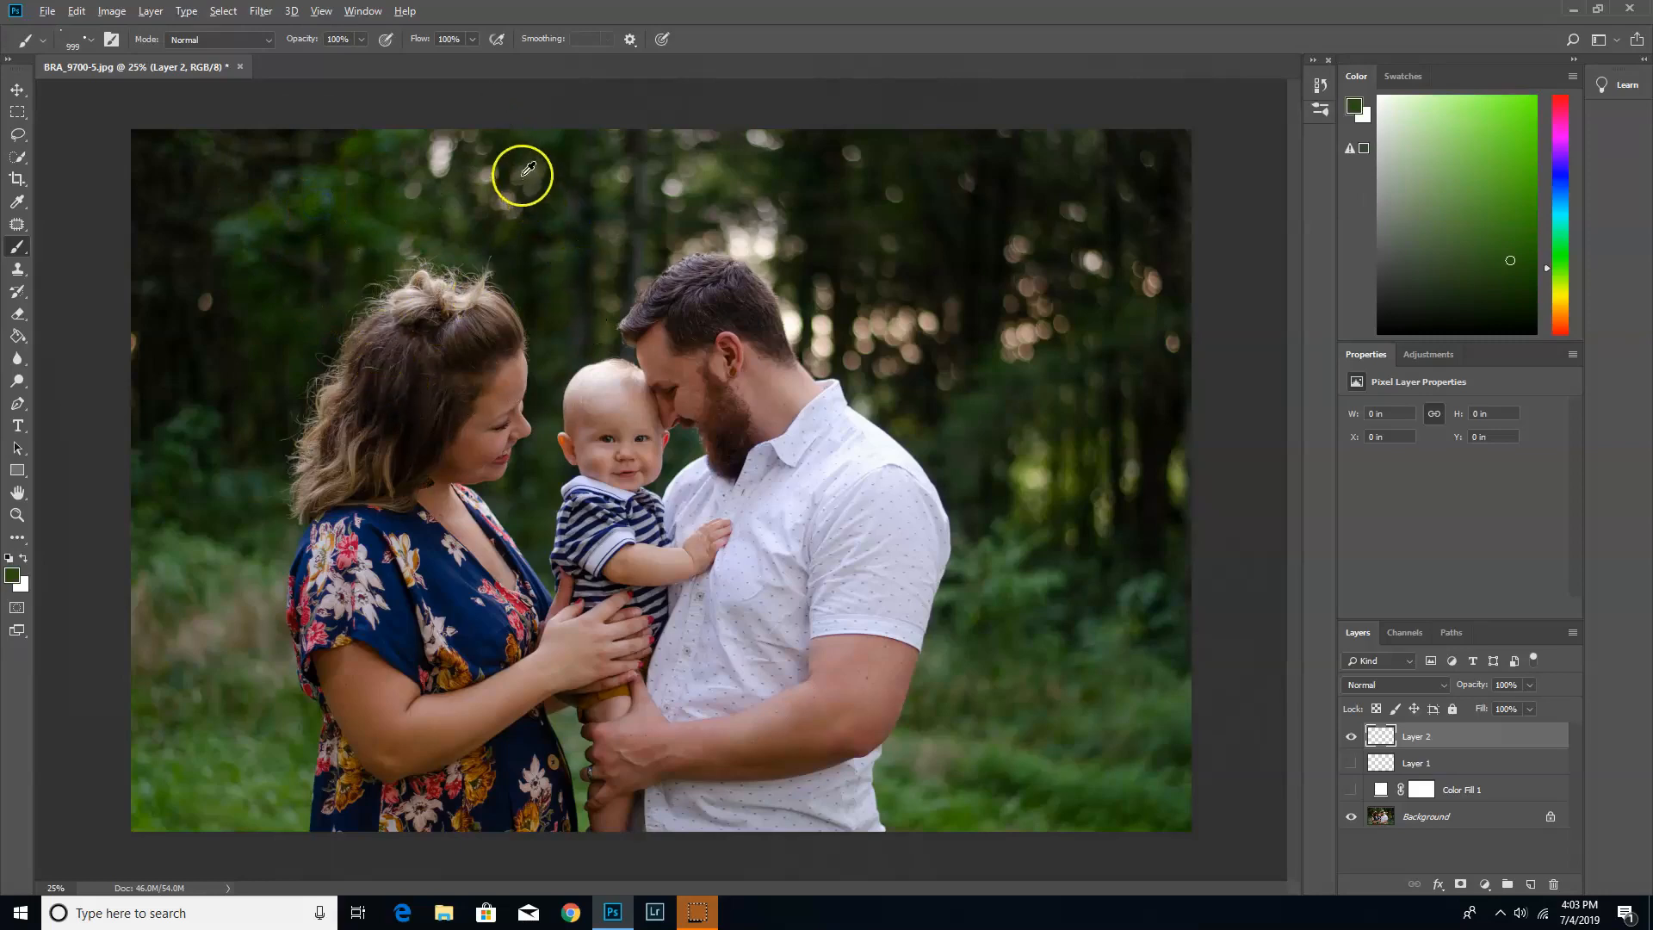
left_click(275, 275, "alt")
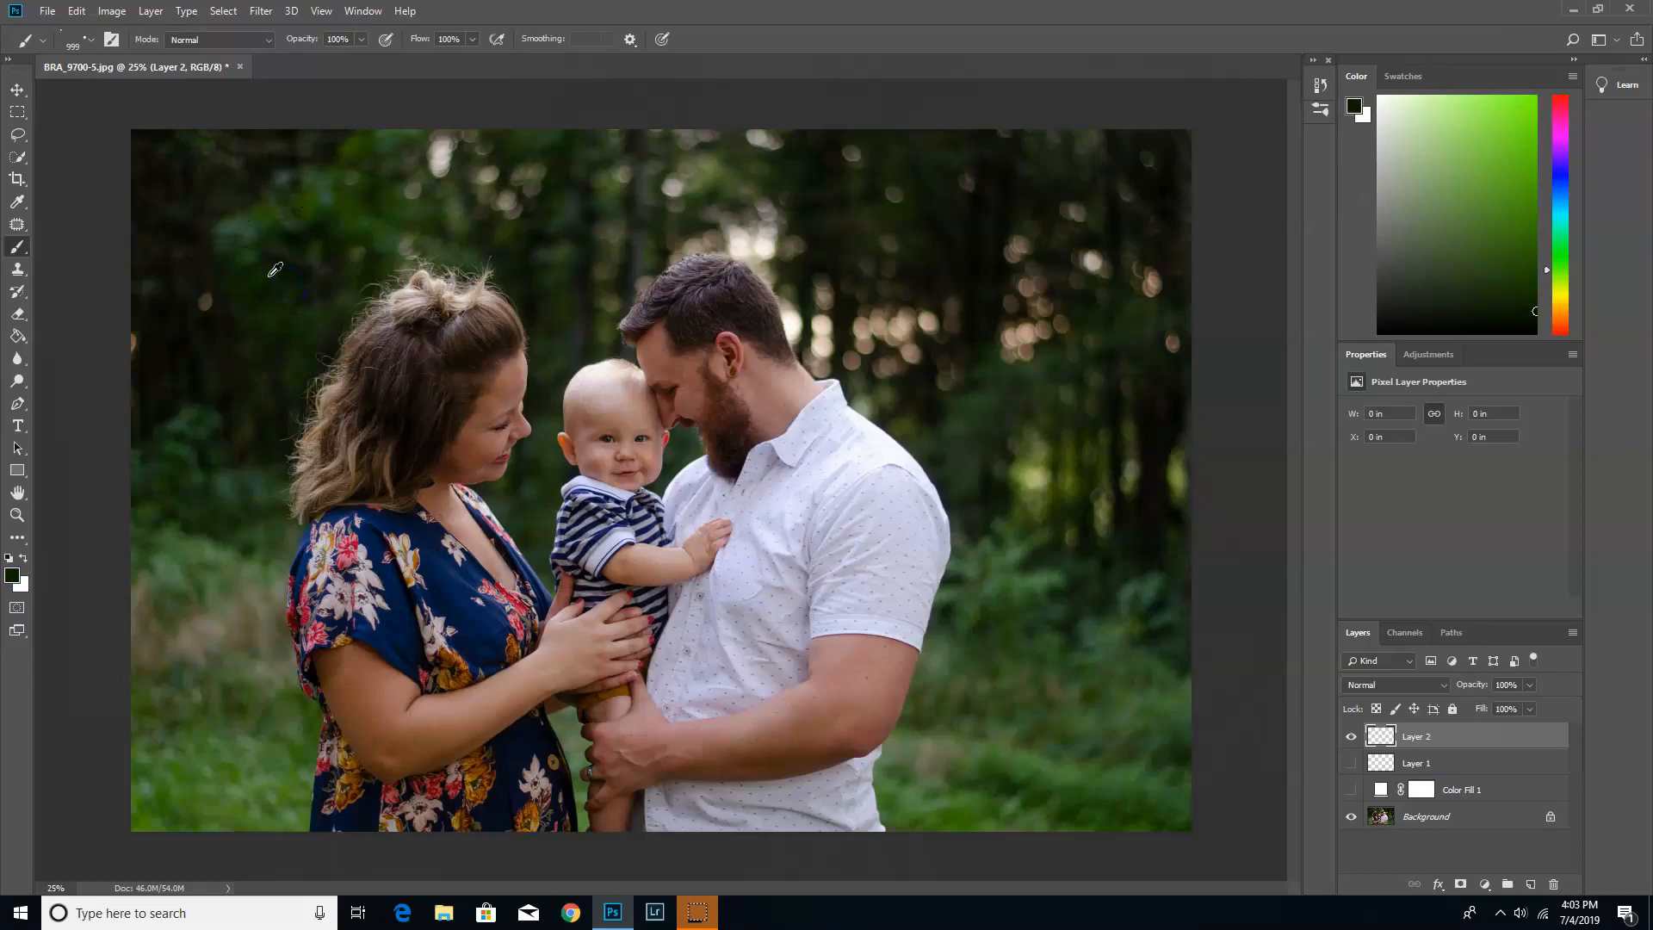
left_click(260, 267, "alt")
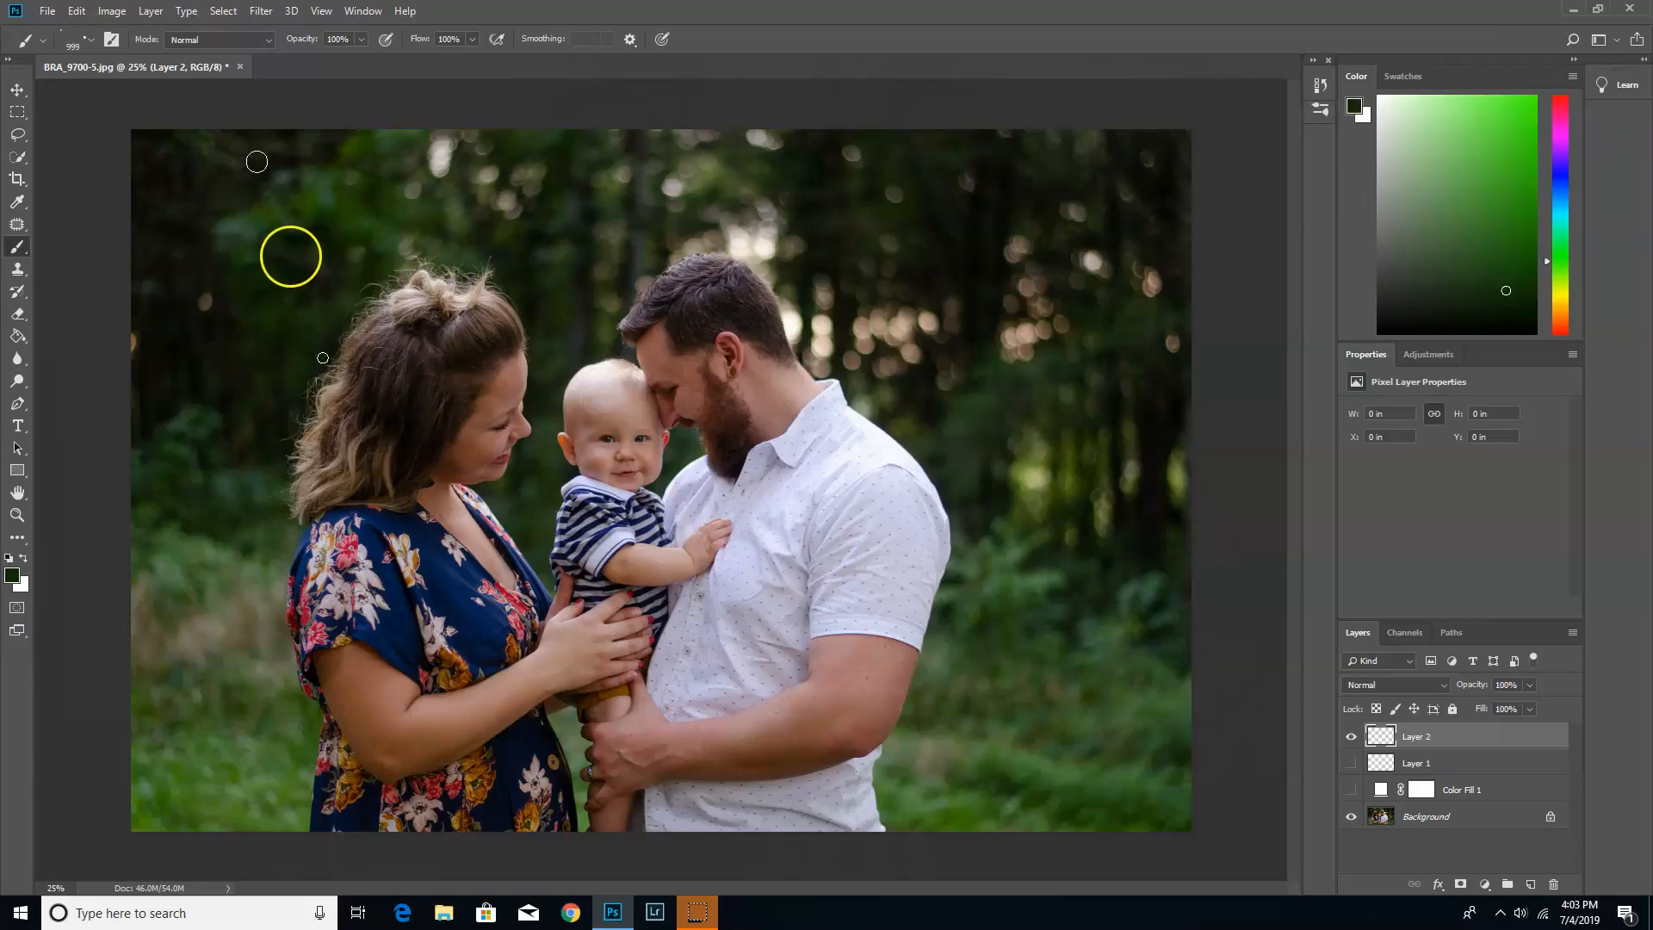
Enlarge the bokeh brush to 1400 px and paint scattered dark green dots across the whole photo on Layer 2.
key("]")
key("]")
key("]")
key("]")
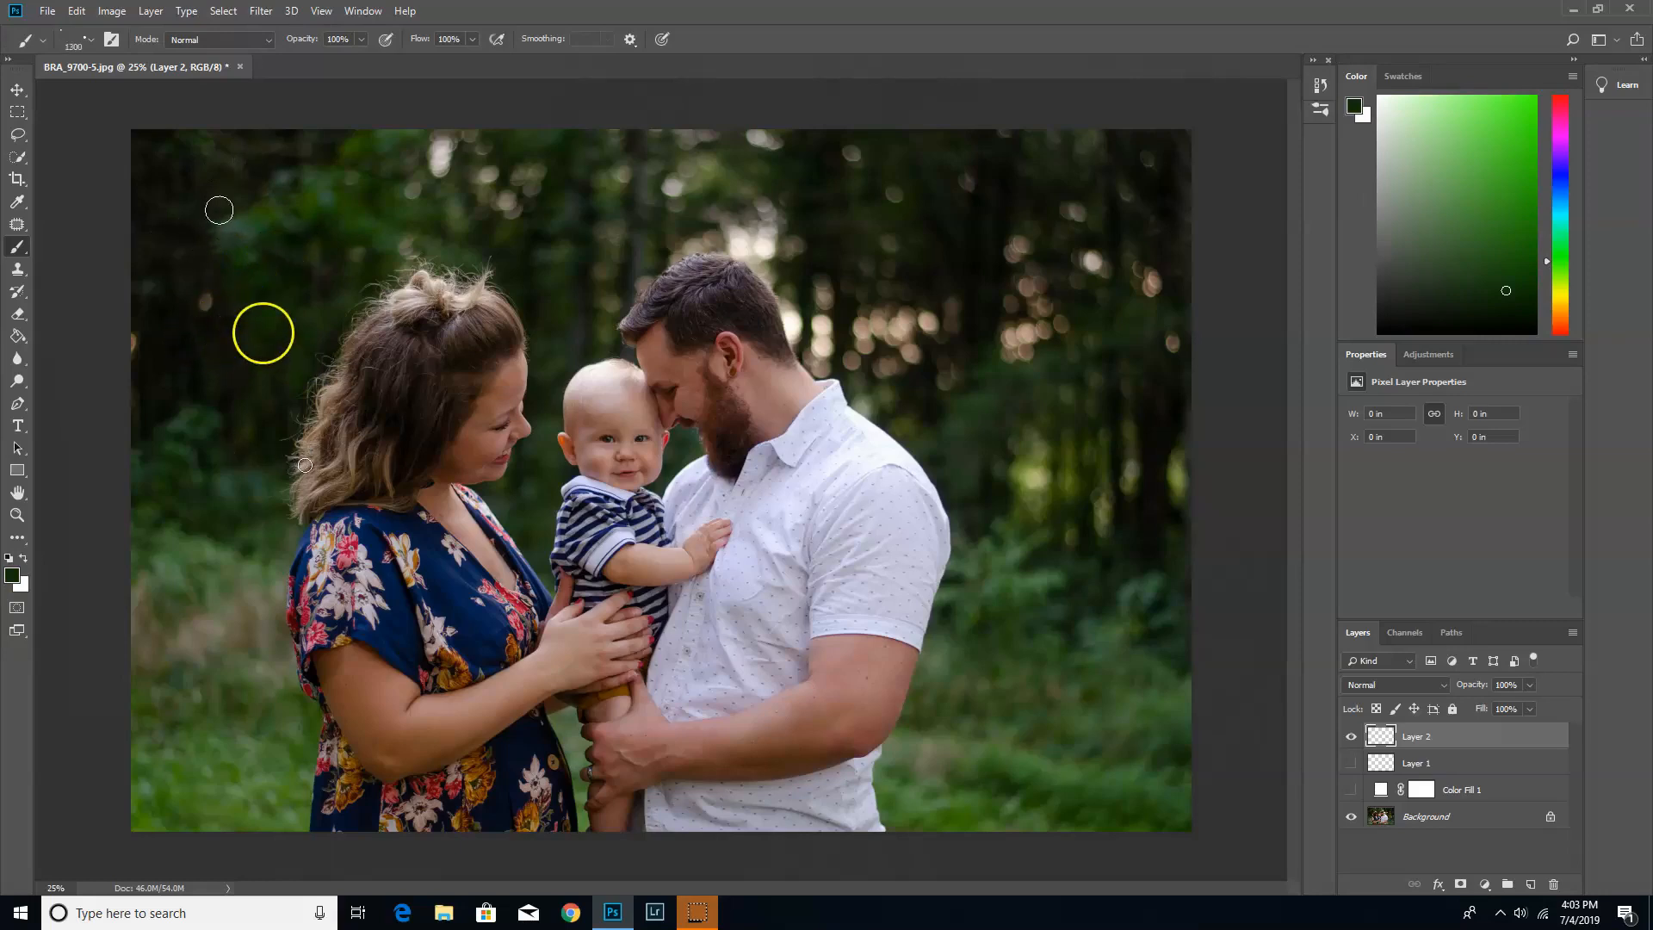
key("bracketleft")
mouse_move(209, 331)
left_mouse_down()
mouse_move(257, 314)
mouse_move(283, 323)
mouse_move(271, 410)
mouse_move(367, 395)
mouse_move(433, 323)
mouse_move(505, 306)
mouse_move(627, 357)
mouse_move(929, 328)
mouse_move(1026, 365)
mouse_move(1076, 422)
mouse_move(1028, 415)
mouse_move(1068, 387)
mouse_move(1099, 407)
mouse_move(1104, 534)
left_mouse_up()
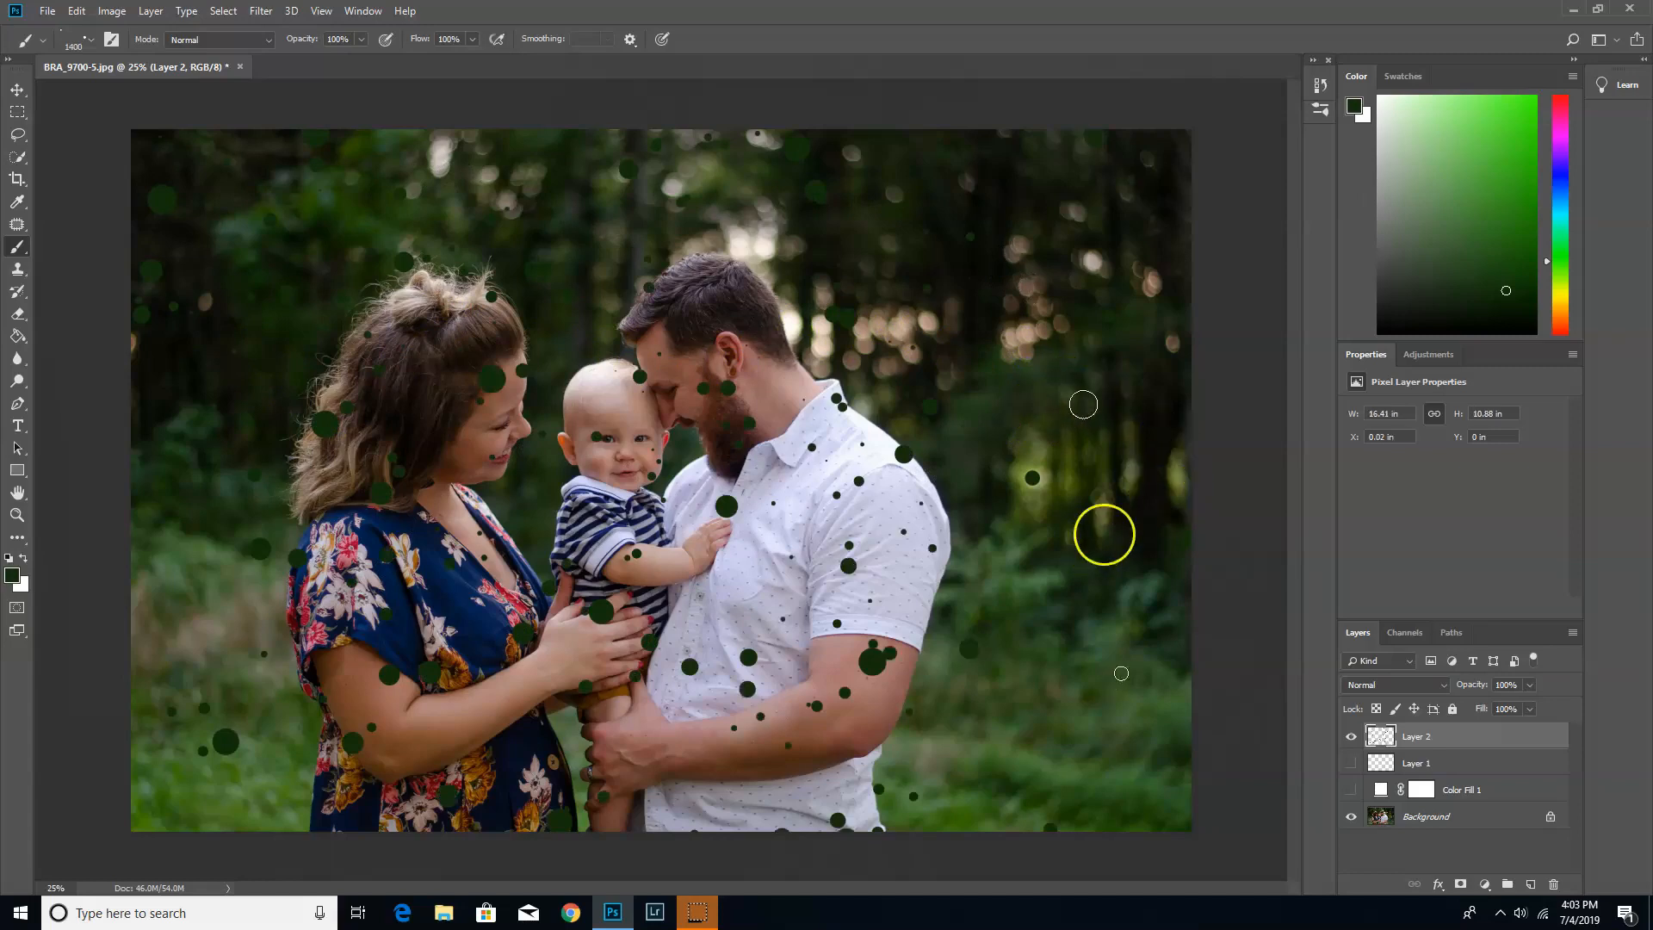
left_click(1087, 375)
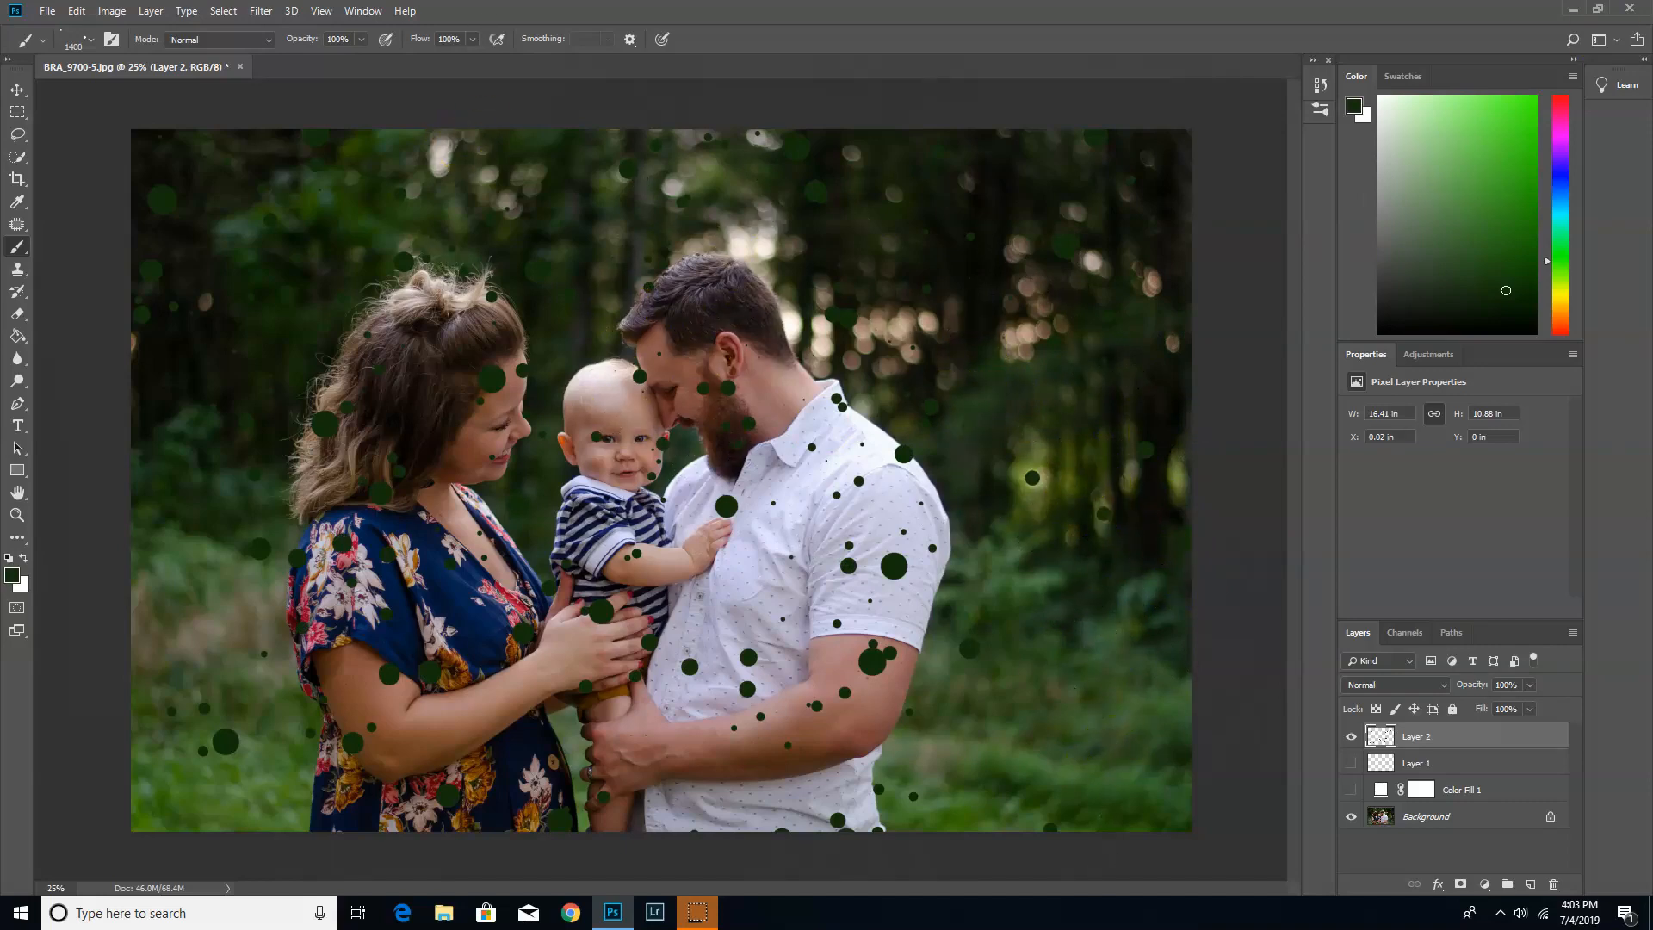
Apply a Gaussian Blur with a radius of about 7.2 pixels to the painted dots on Layer 2.
left_click(261, 12)
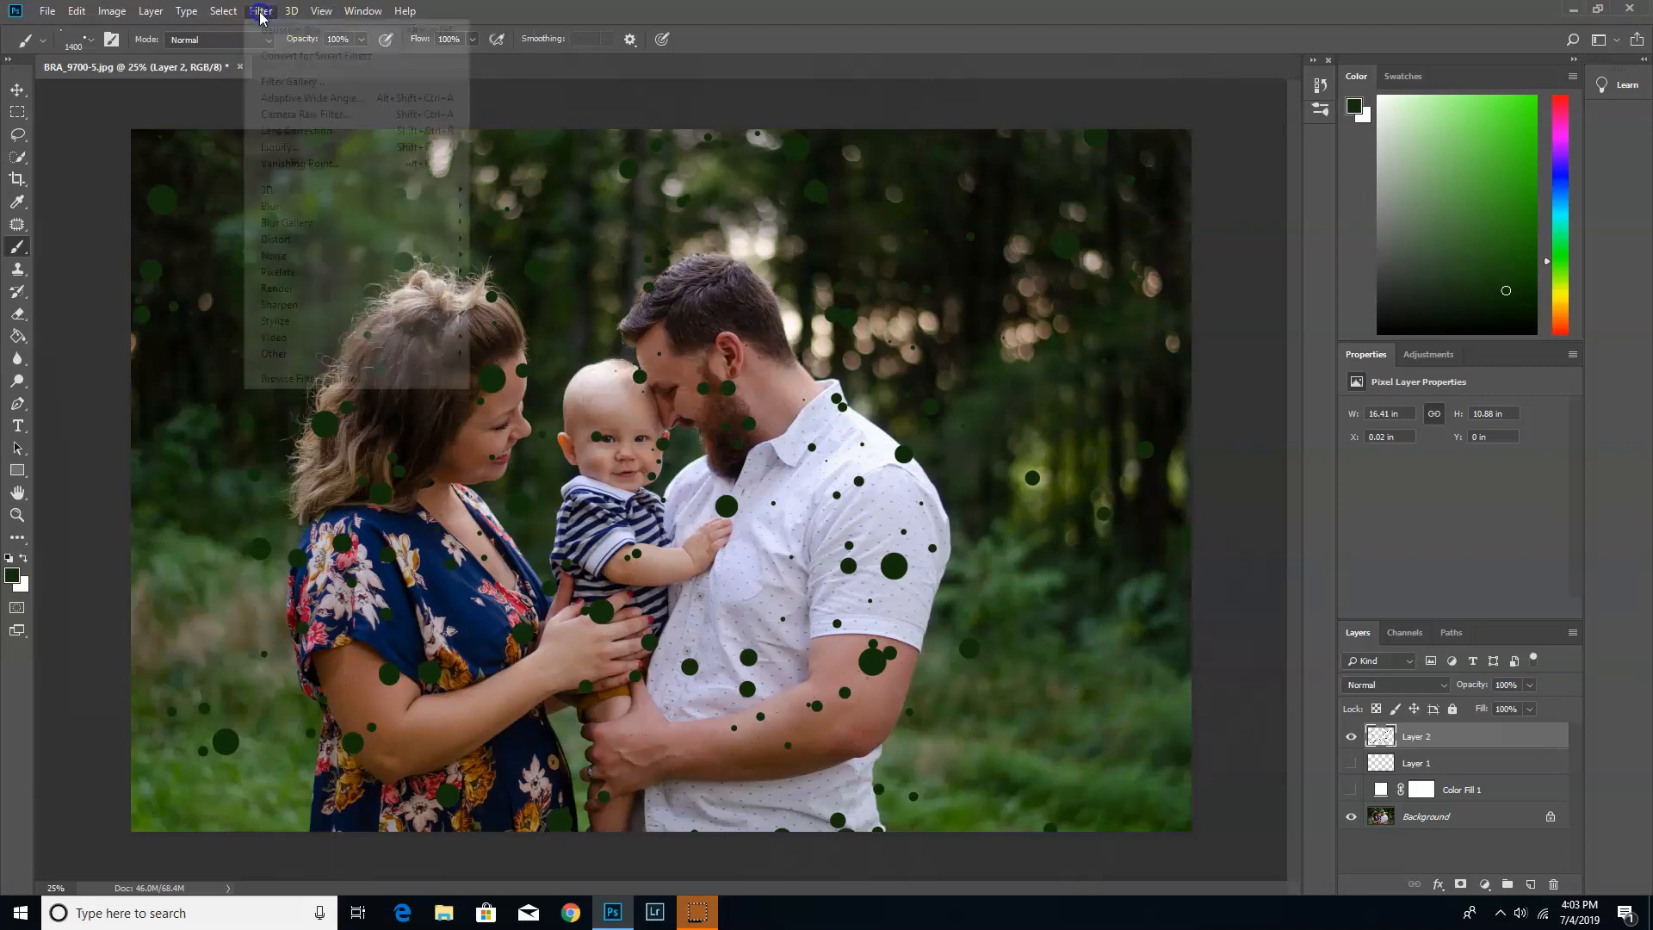
mouse_move(290, 218)
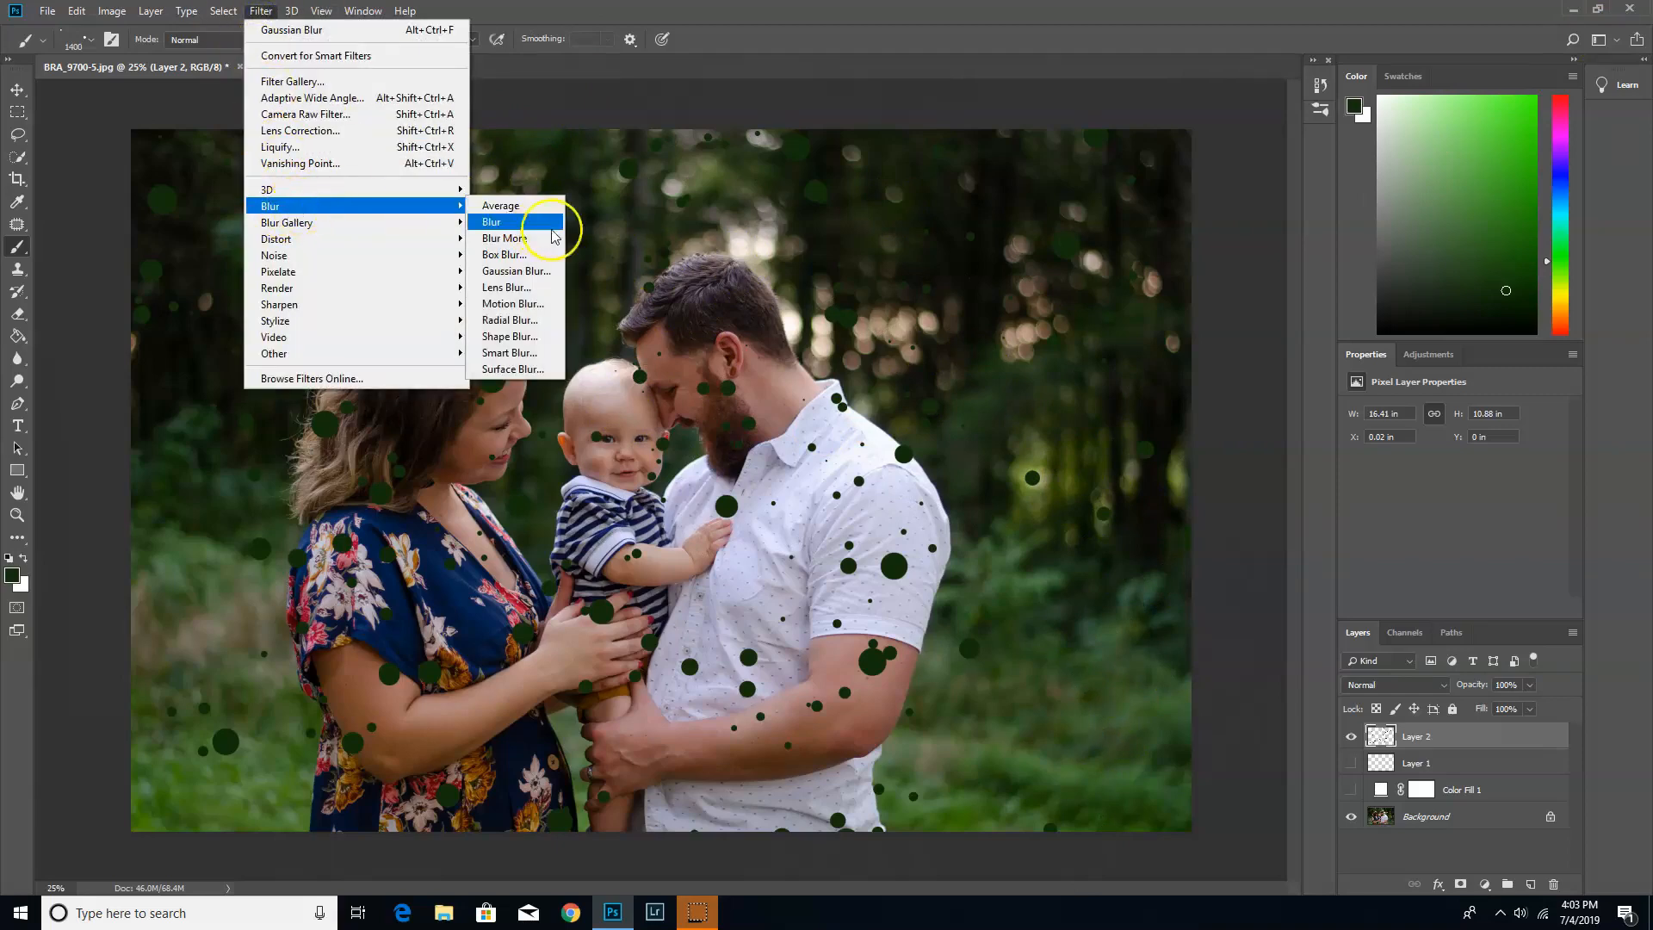
left_click(517, 270)
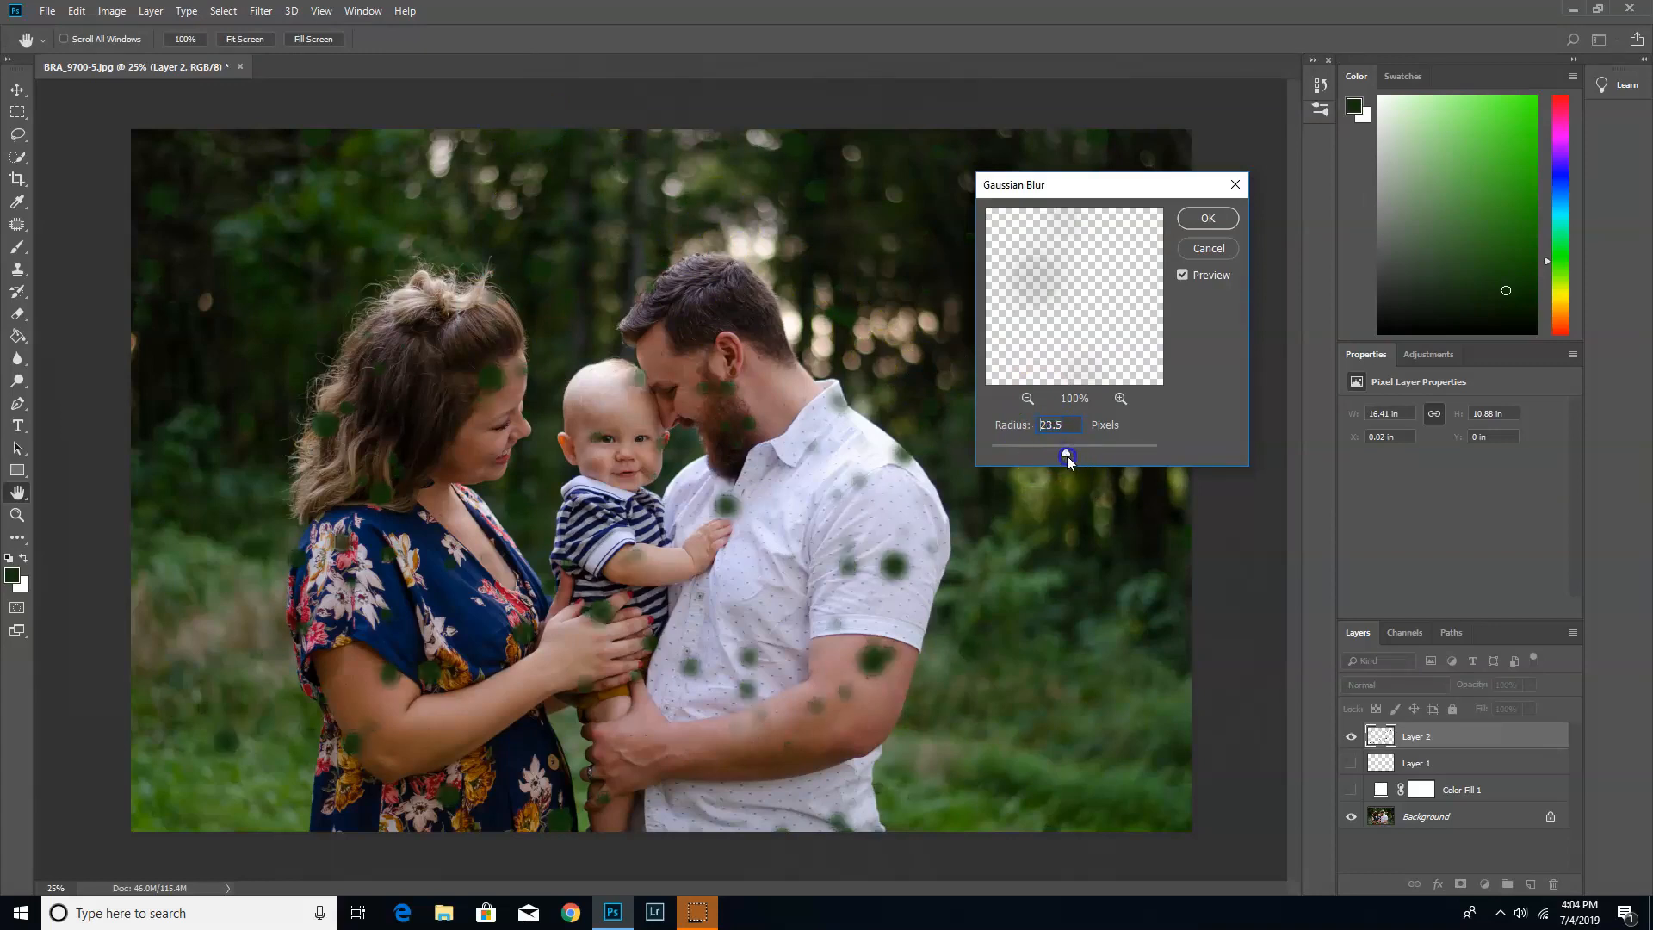
left_click_drag(1062, 462, 1045, 454)
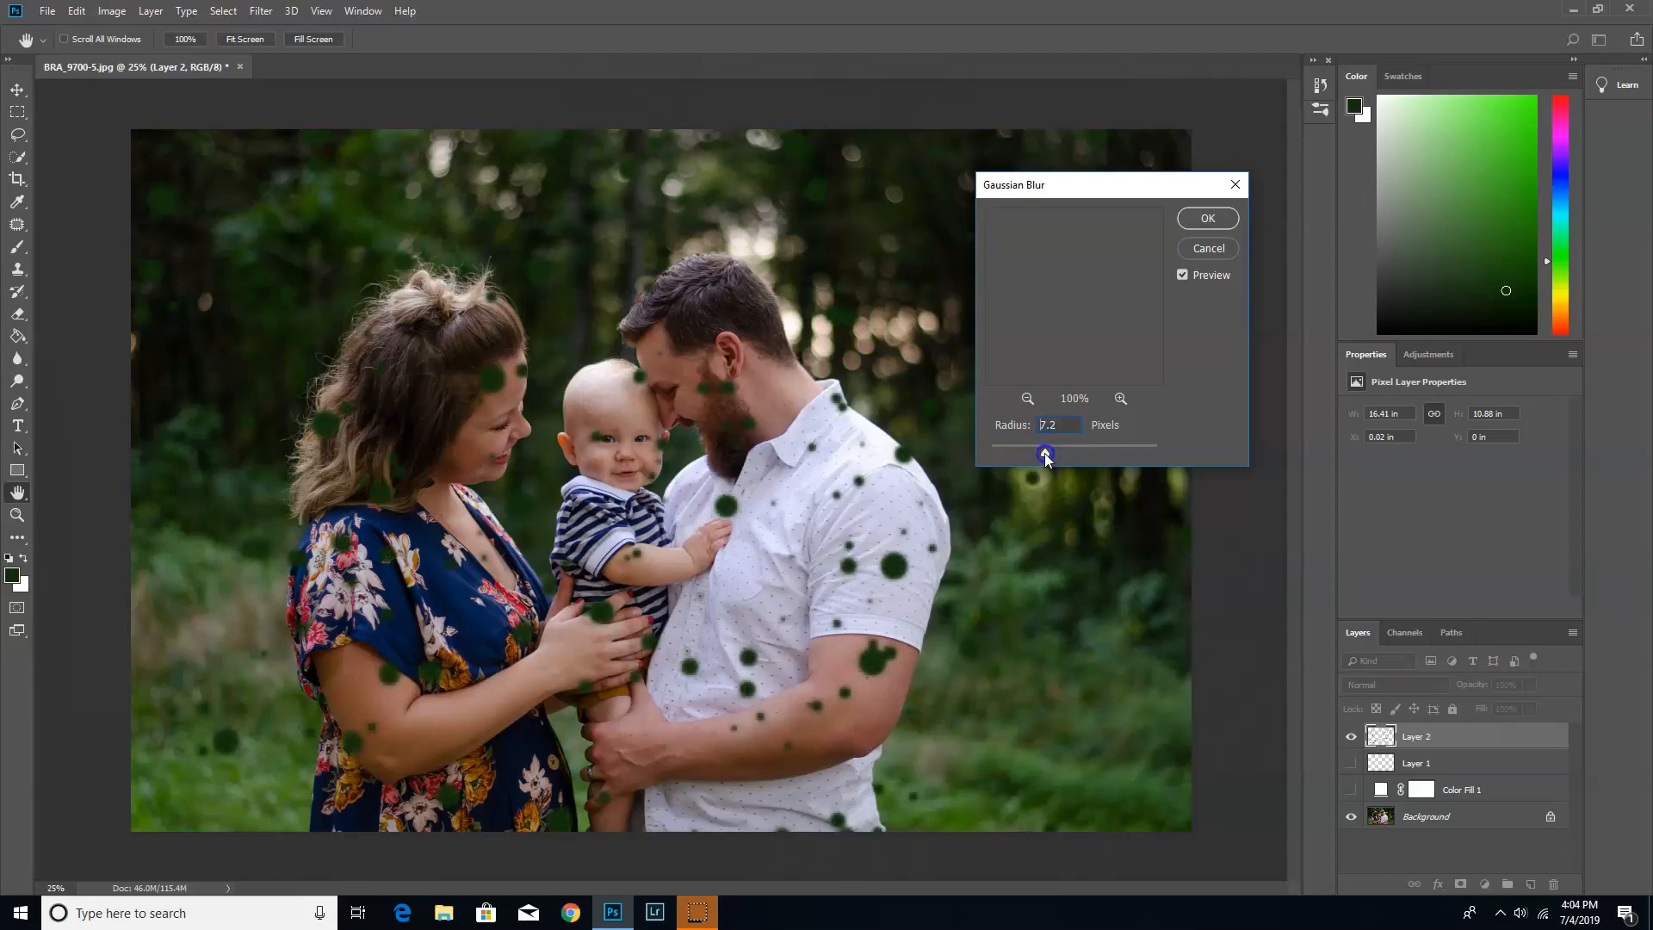
left_click(1216, 225)
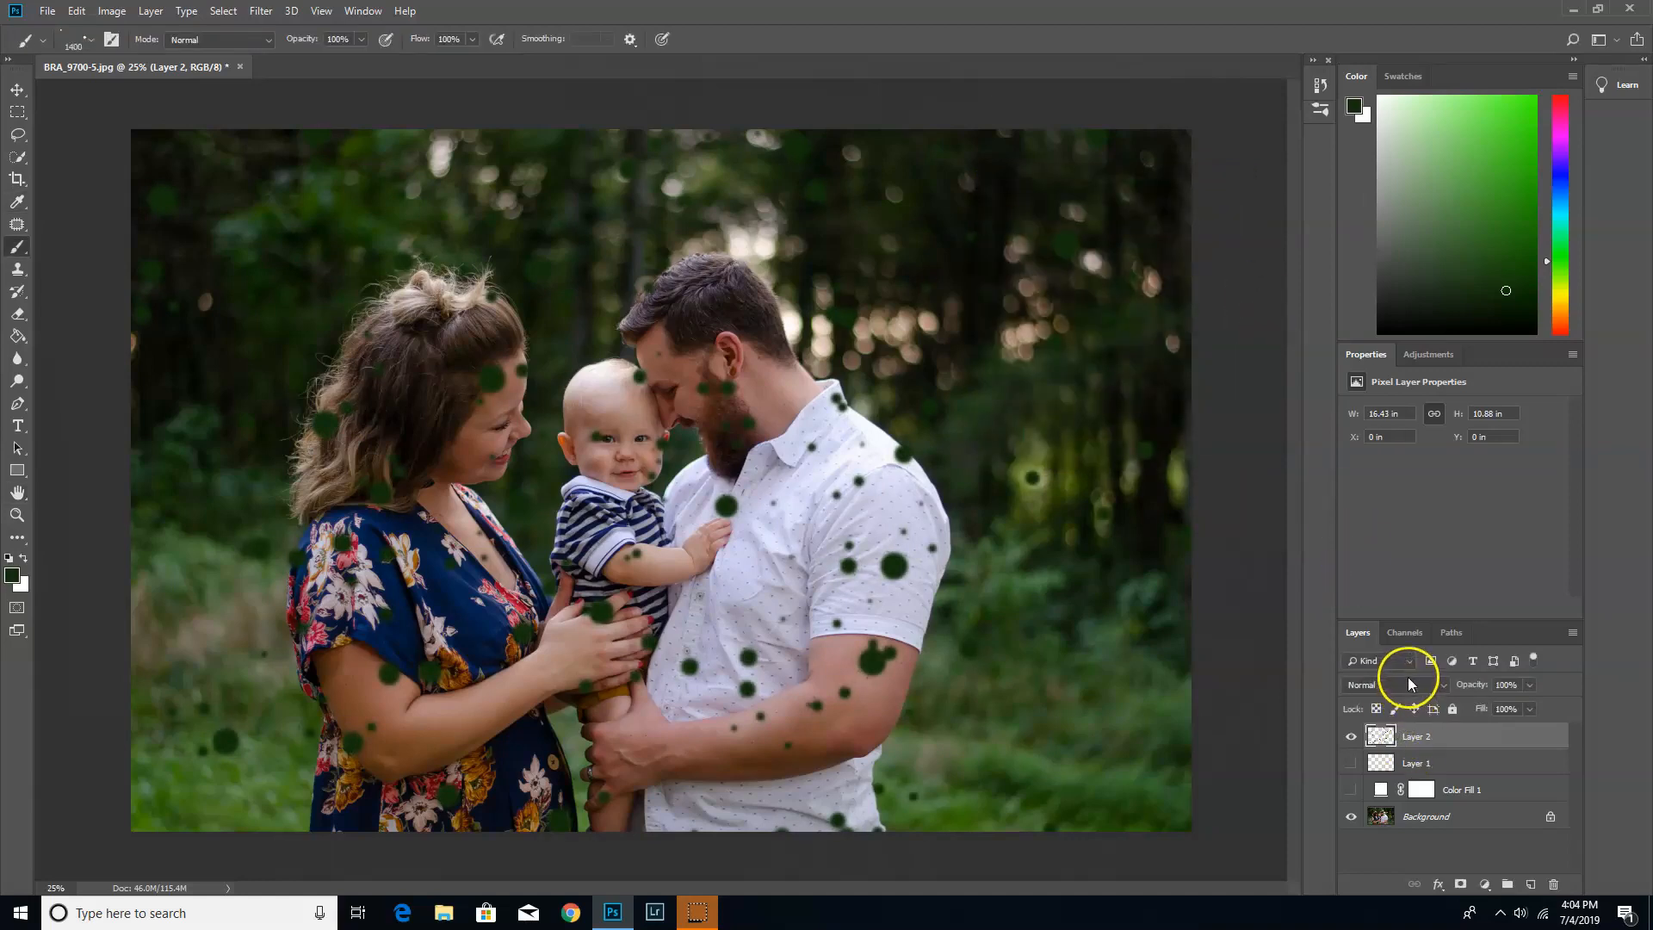
Set Layer 2's blend mode to Screen and lower its opacity to 72%.
left_click(1408, 684)
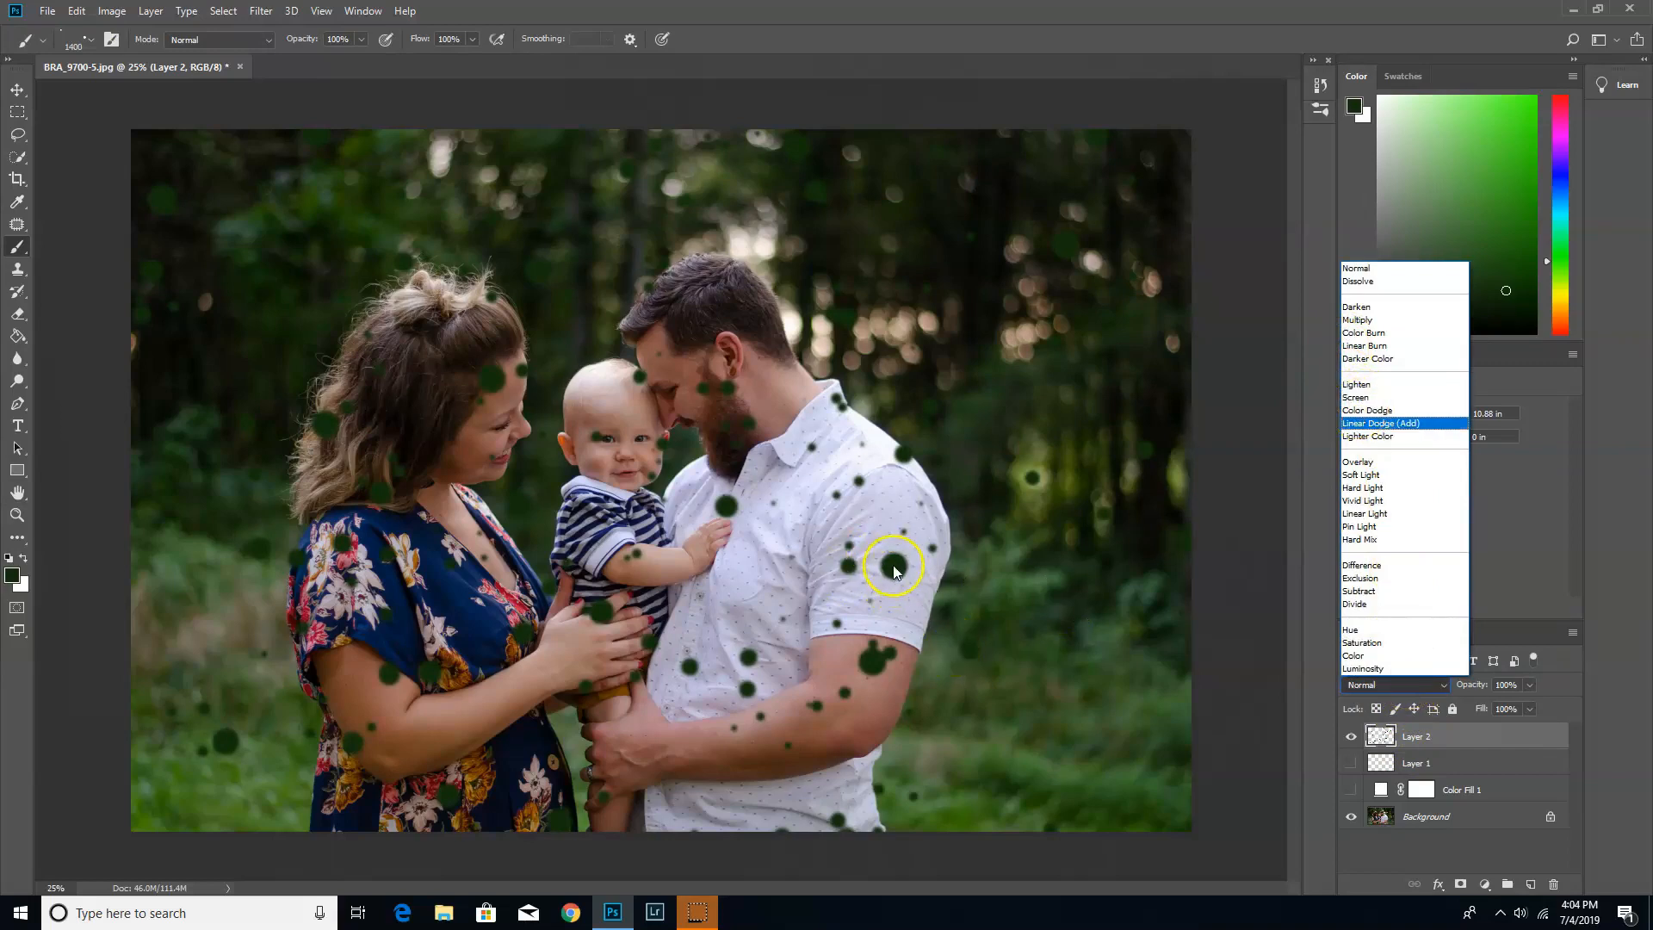
left_click(1347, 397)
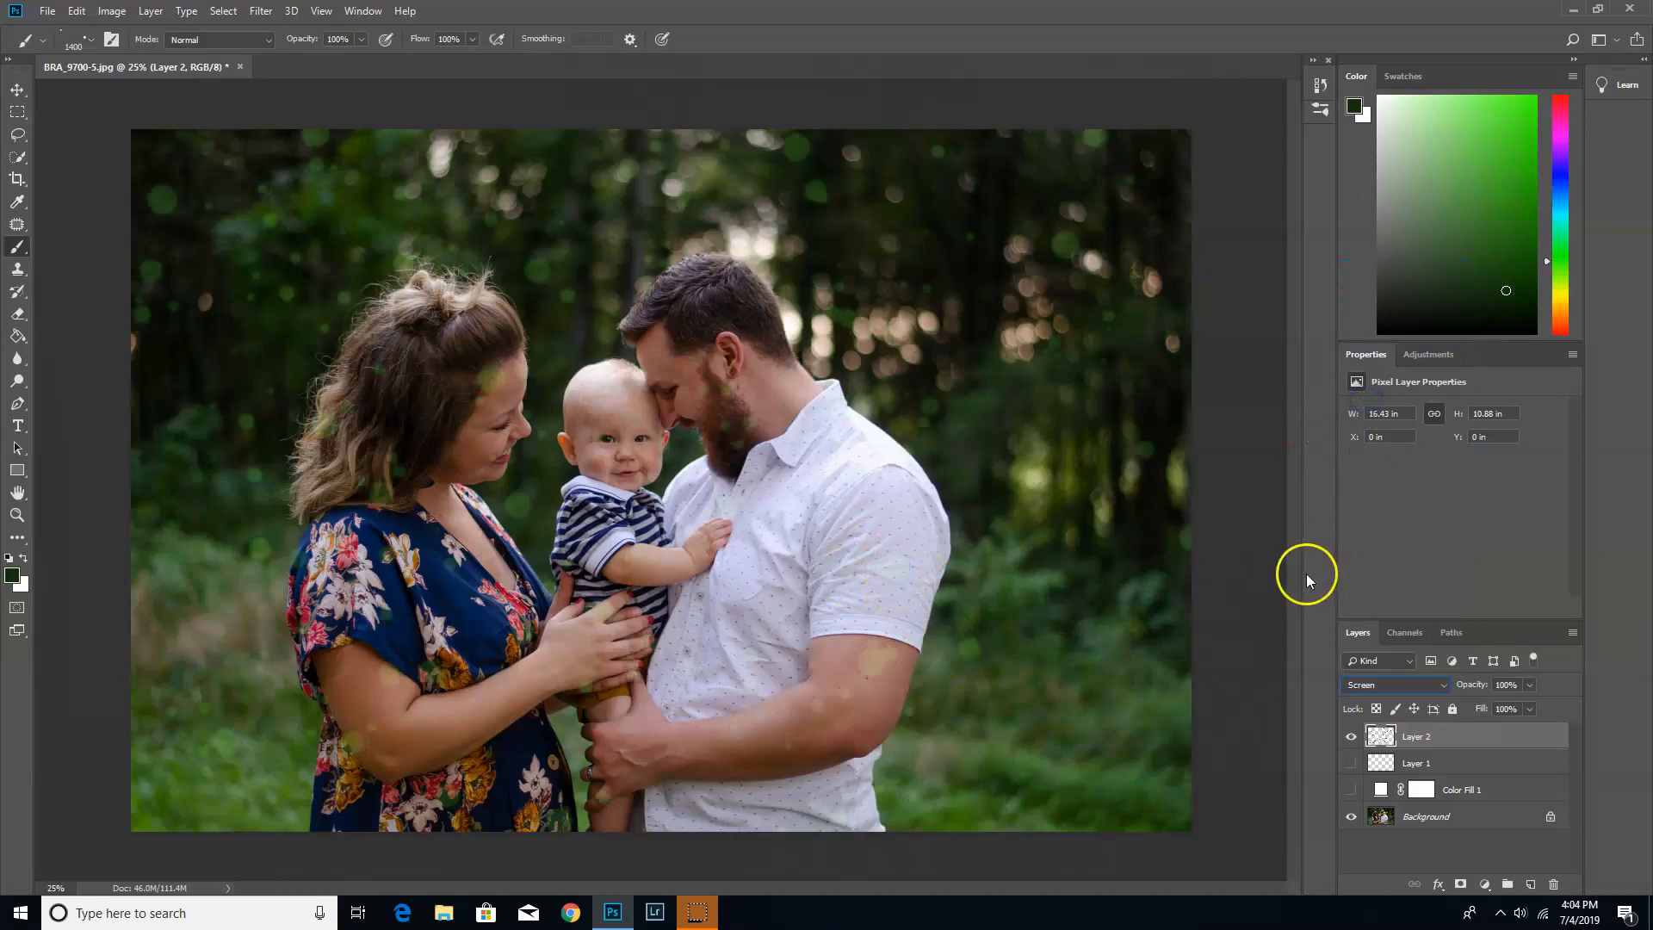
left_click(1530, 685)
left_click_drag(1524, 704, 1508, 708)
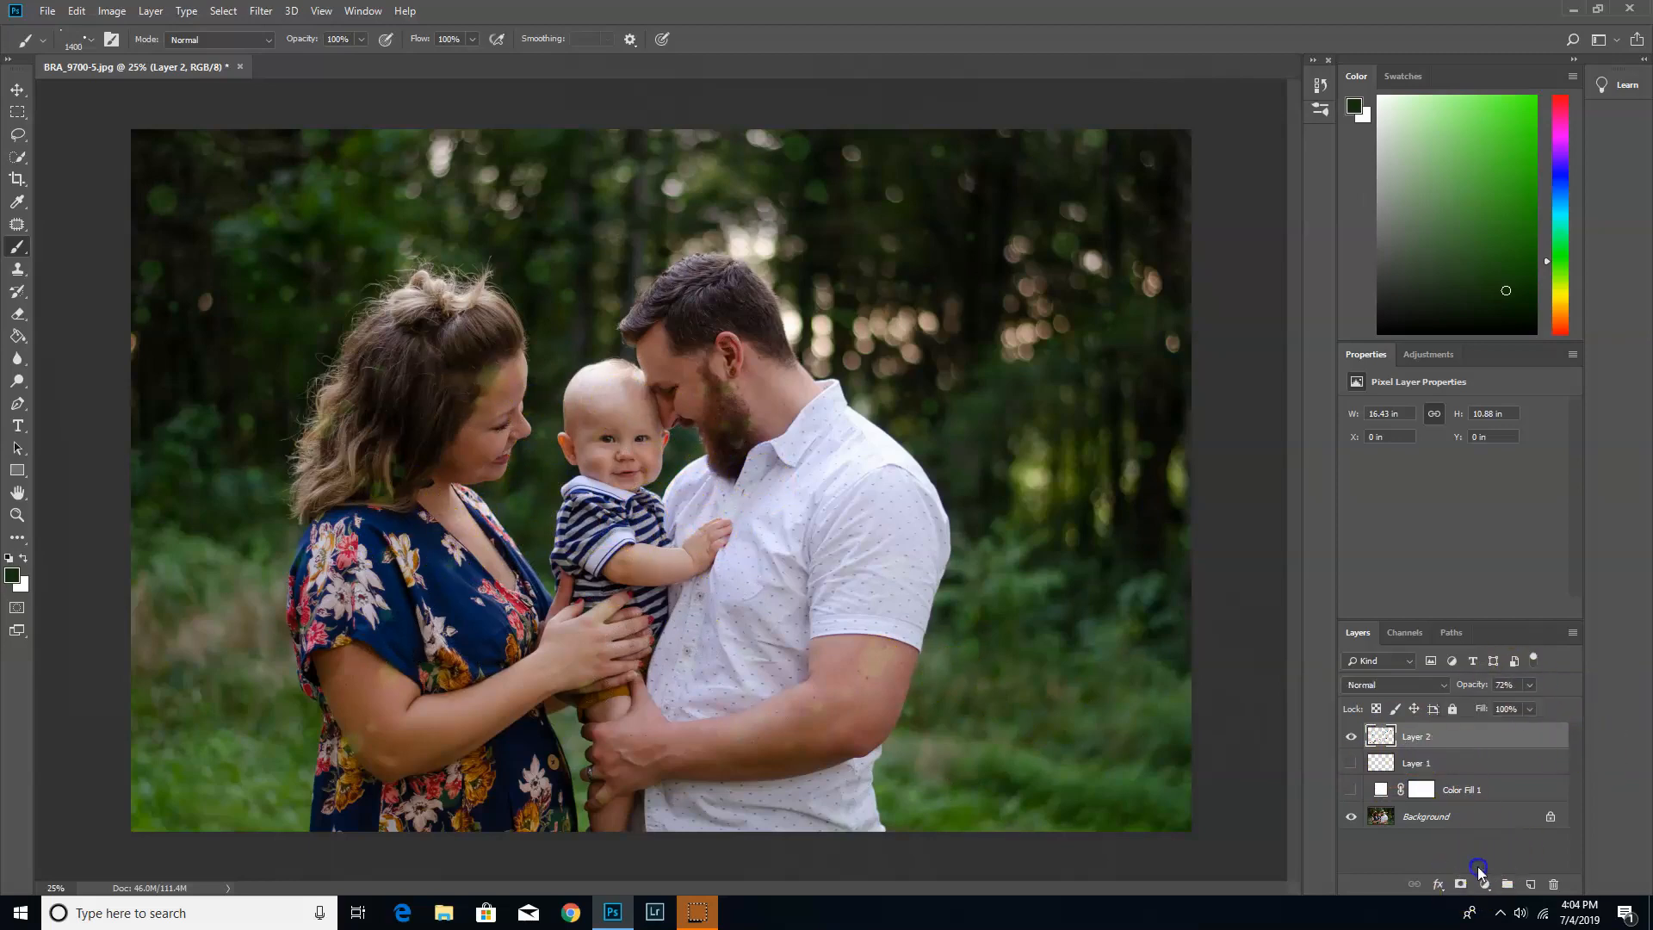
Add a white layer mask to Layer 2.
left_click(1478, 869)
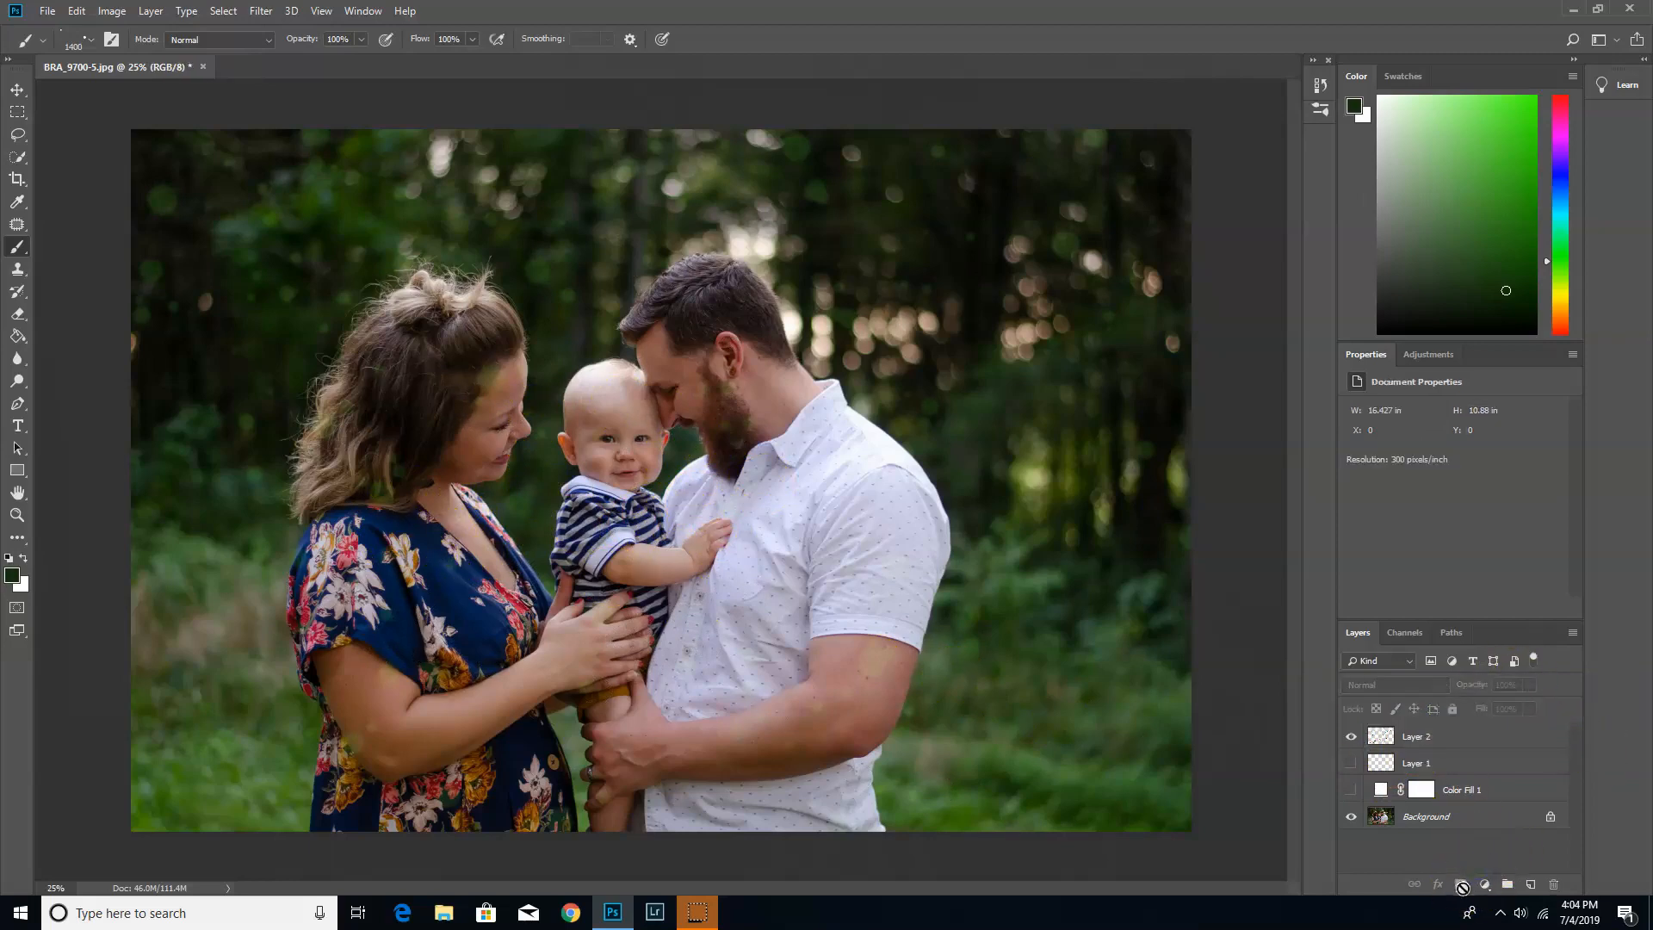
left_click(1453, 737)
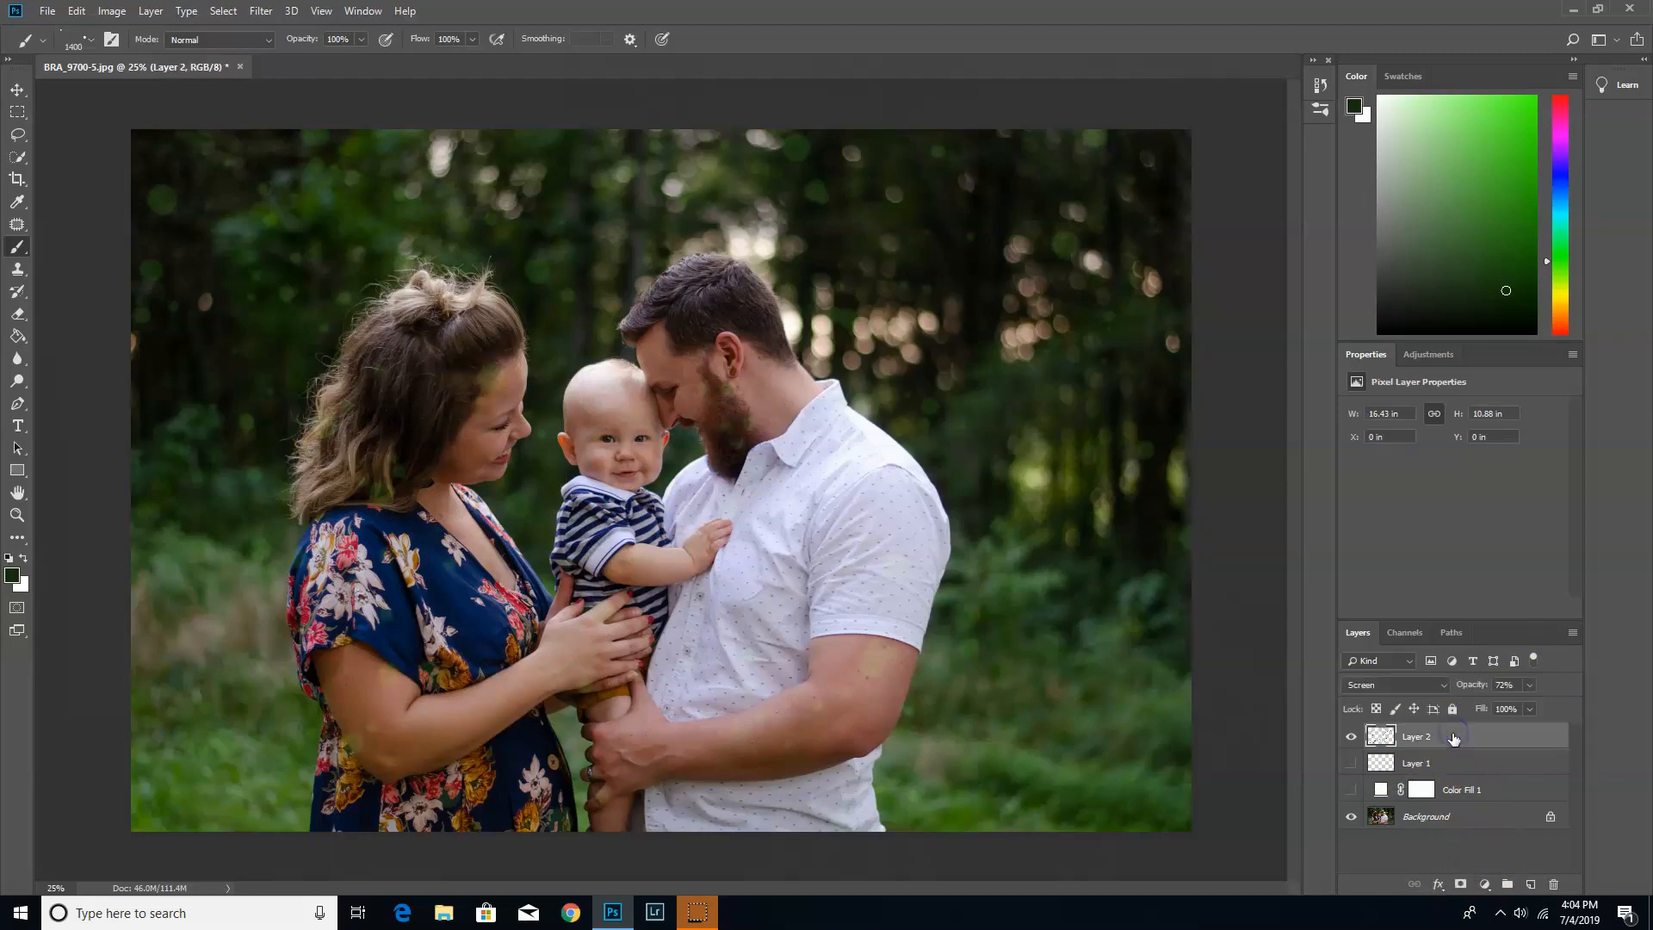
left_click(1461, 887)
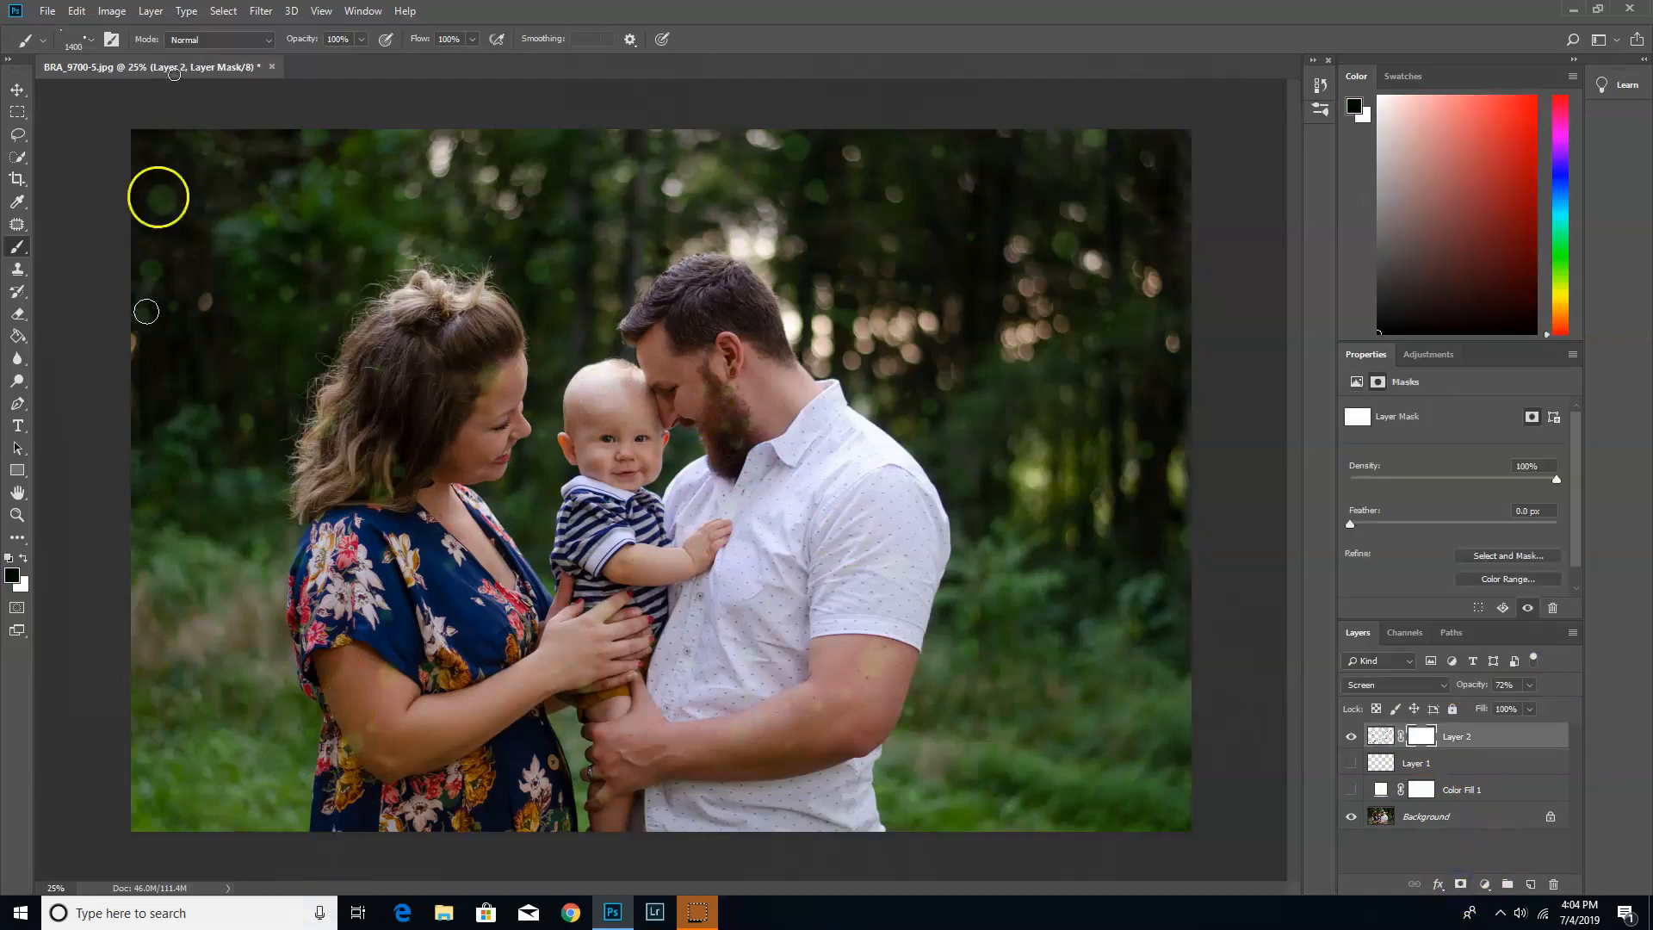
With a plain round brush at 600 px and black, paint over the family on Layer 2's mask to hide the dots there.
left_click(88, 38)
double_click(66, 169)
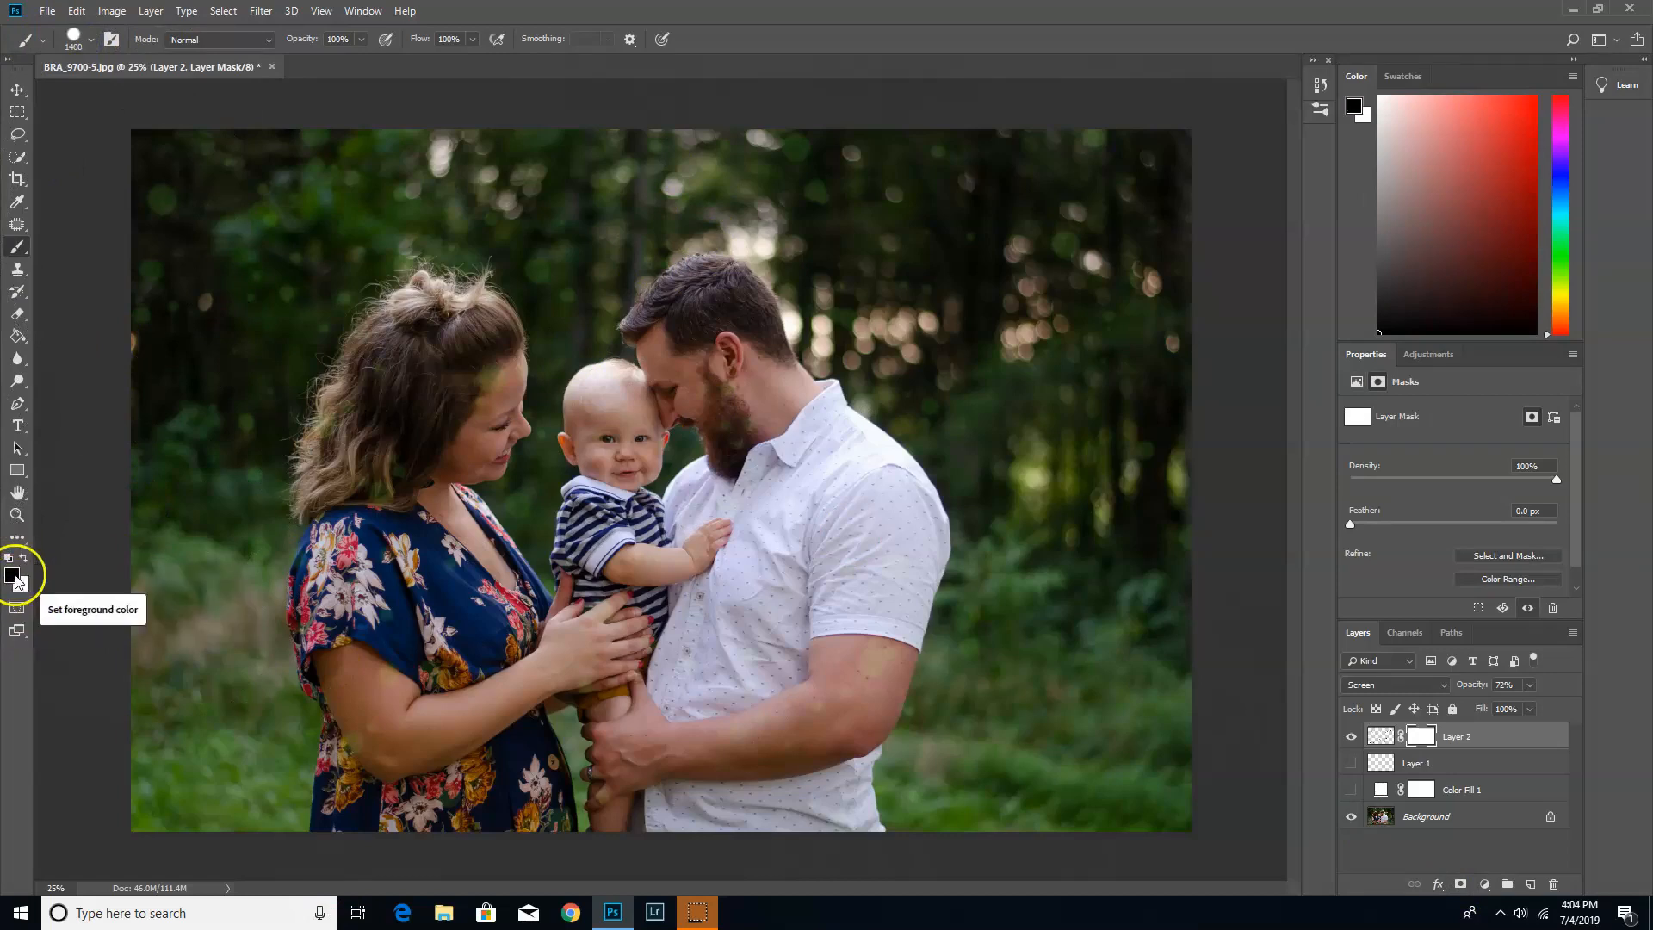
key("bracketleft")
key("bracketleft")
key("bracketleft")
key("bracketleft")
key("bracketleft")
key("bracketleft")
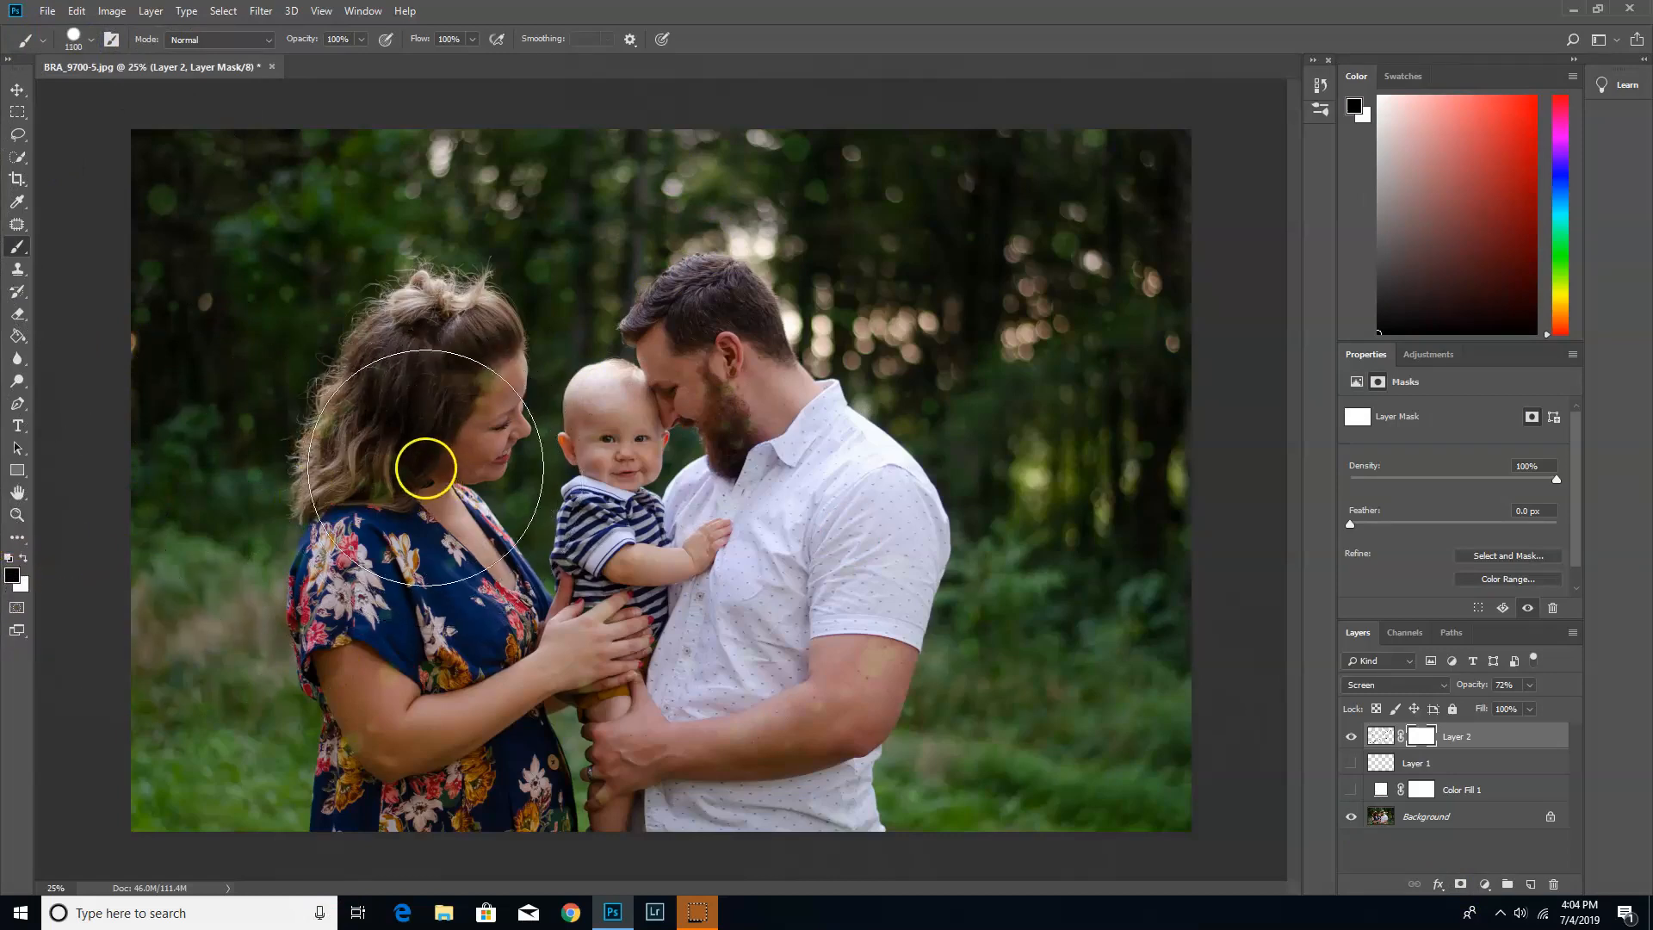
key("bracketleft")
key("bracketleft")
key("bracketleft")
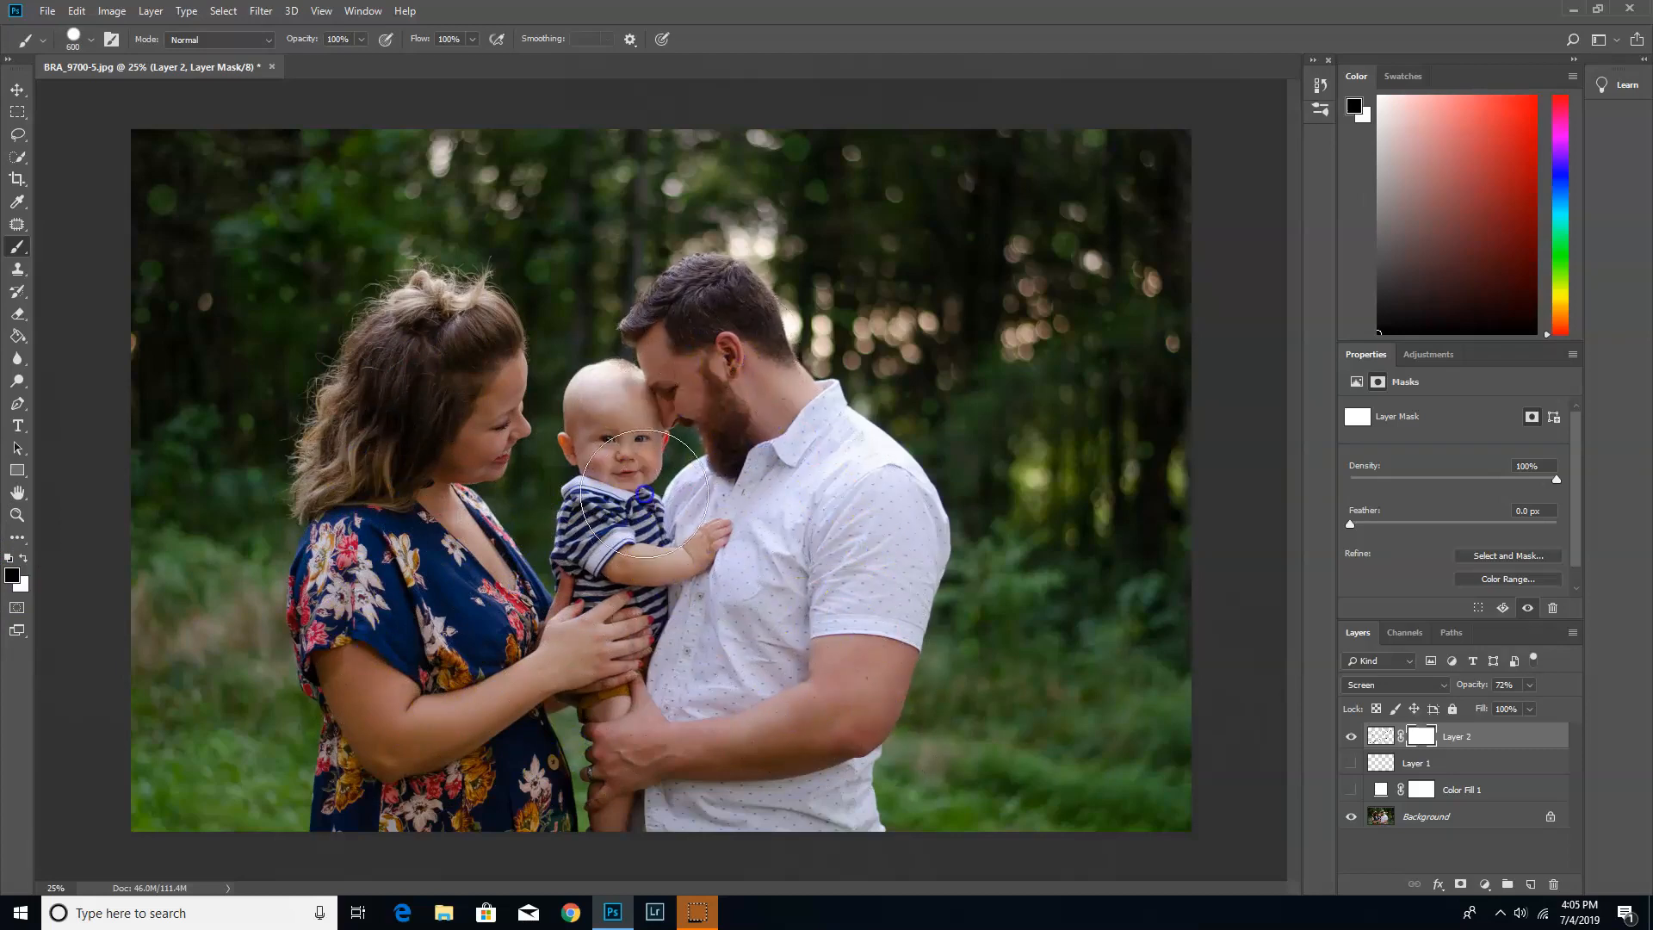
mouse_move(452, 857)
left_mouse_down()
mouse_move(806, 811)
mouse_move(955, 817)
mouse_move(1083, 765)
left_mouse_up()
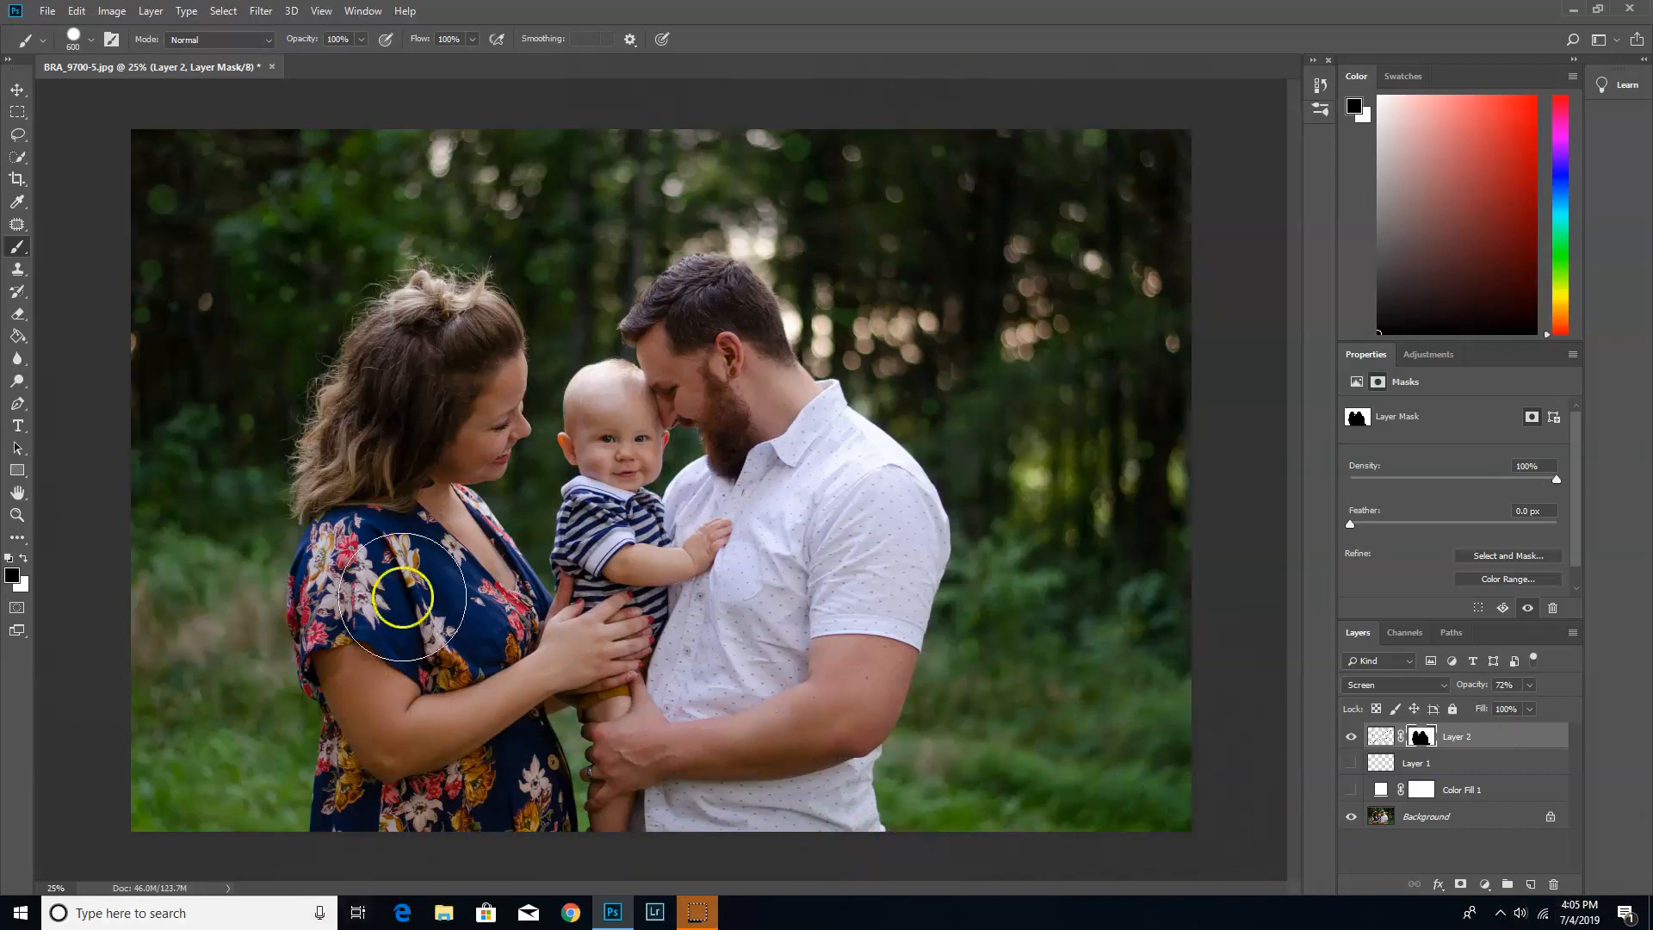
left_click(484, 653)
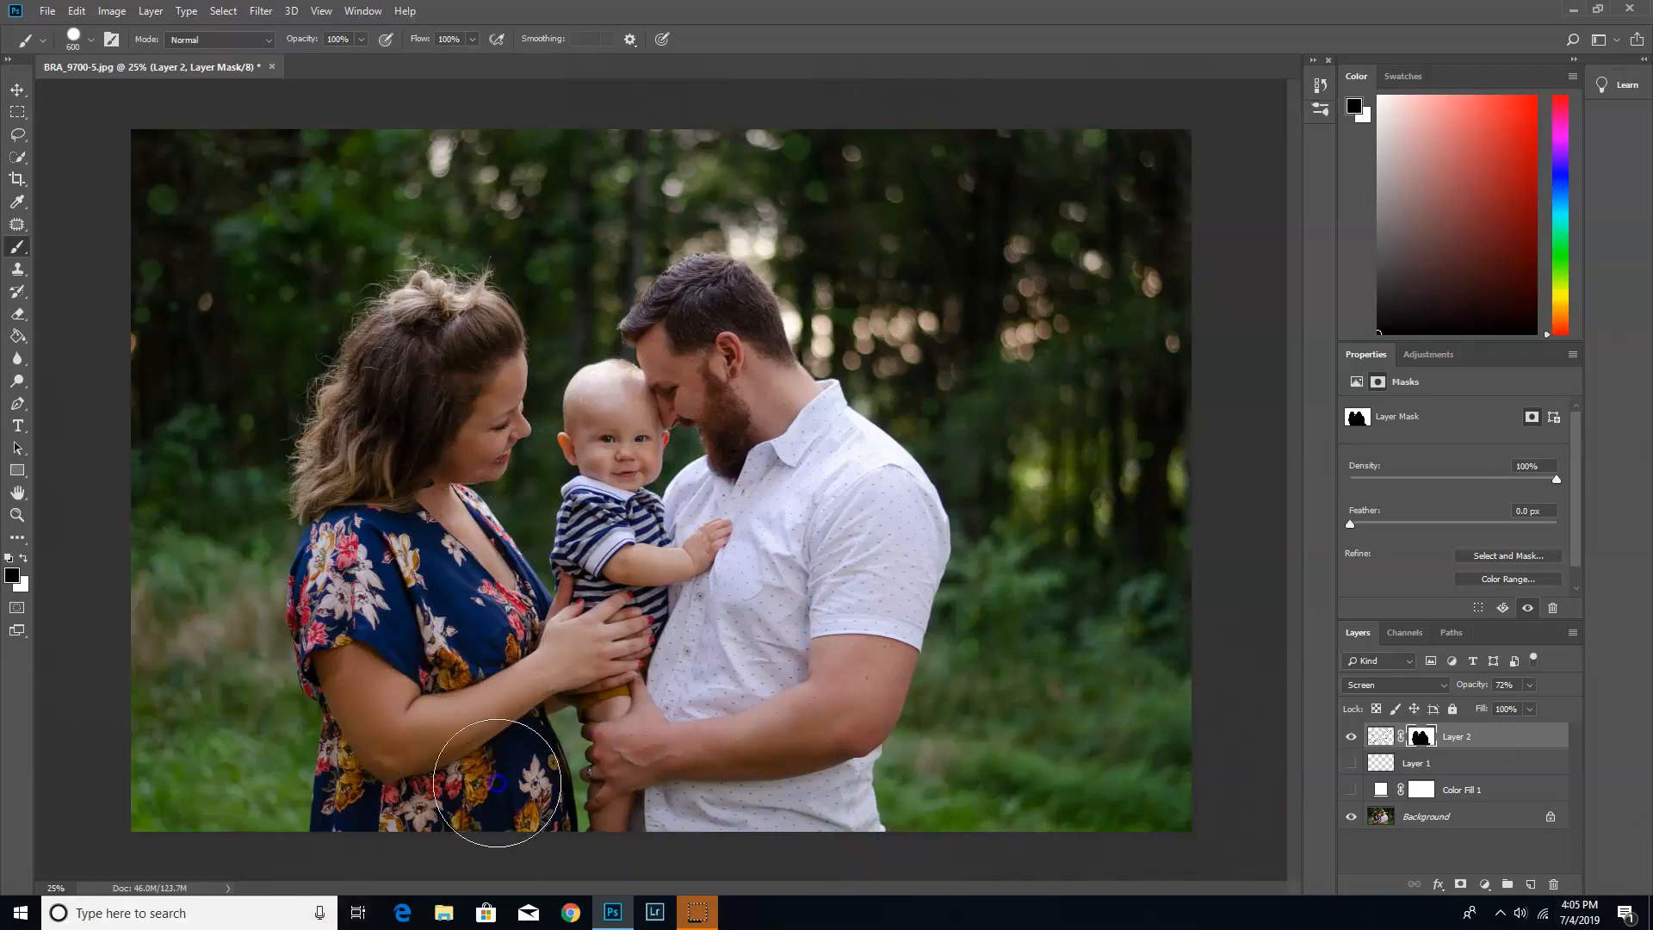
Lower Layer 2's opacity to 52% and toggle its visibility to compare the photo with and without the bokeh.
left_click(1351, 742)
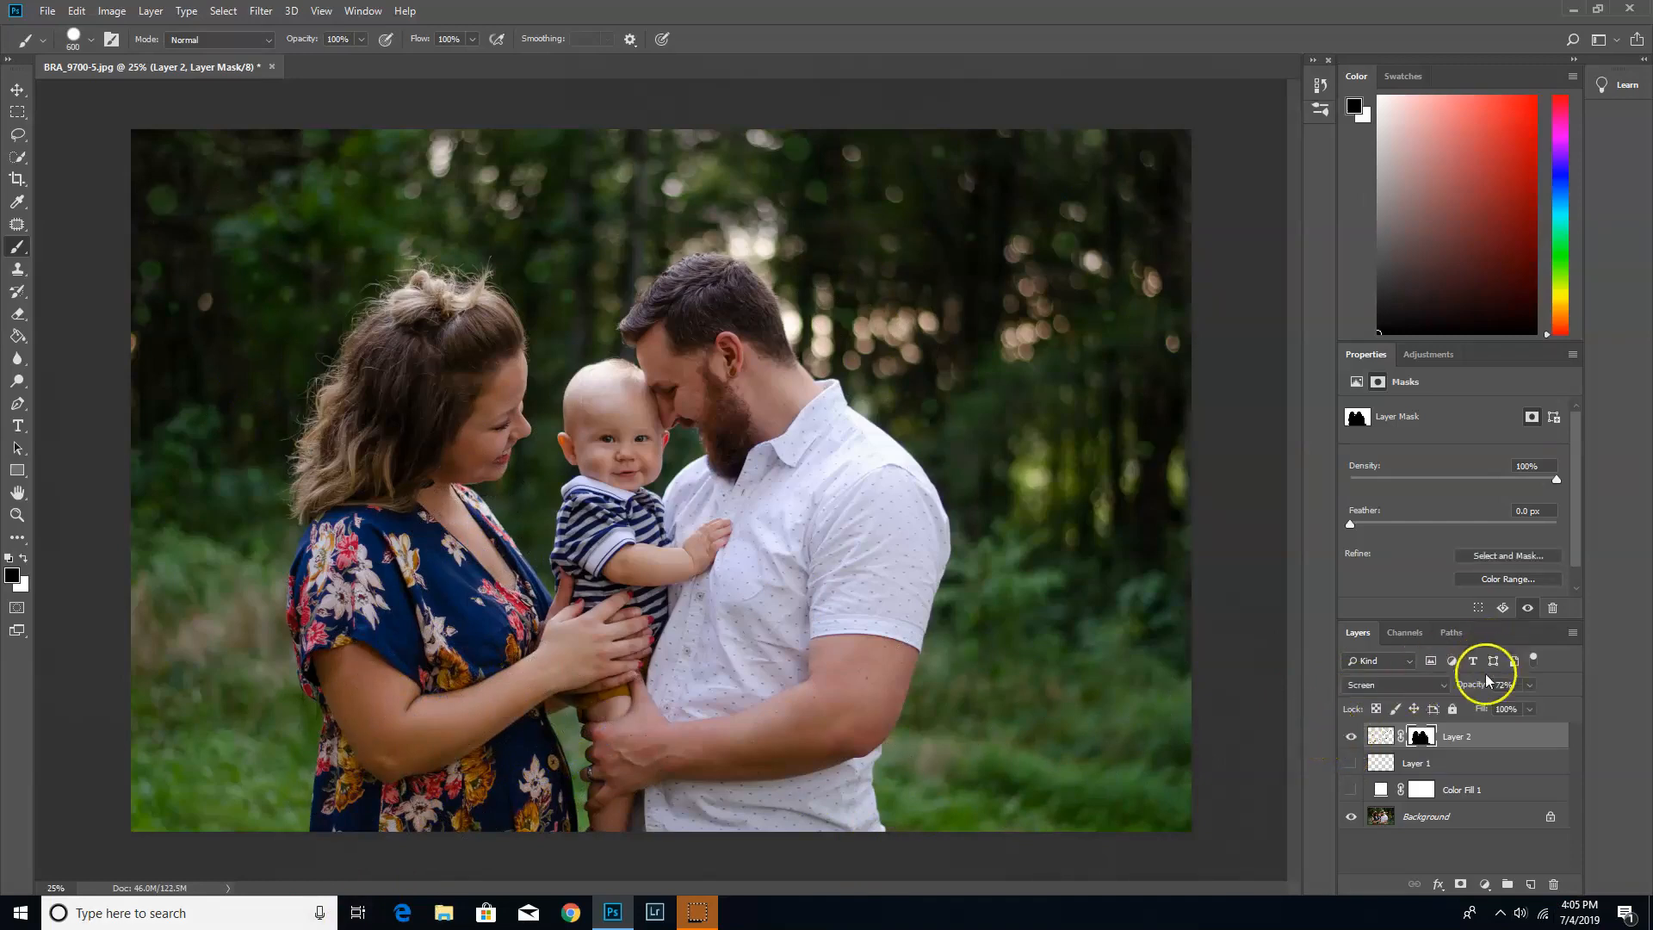
left_click(1528, 684)
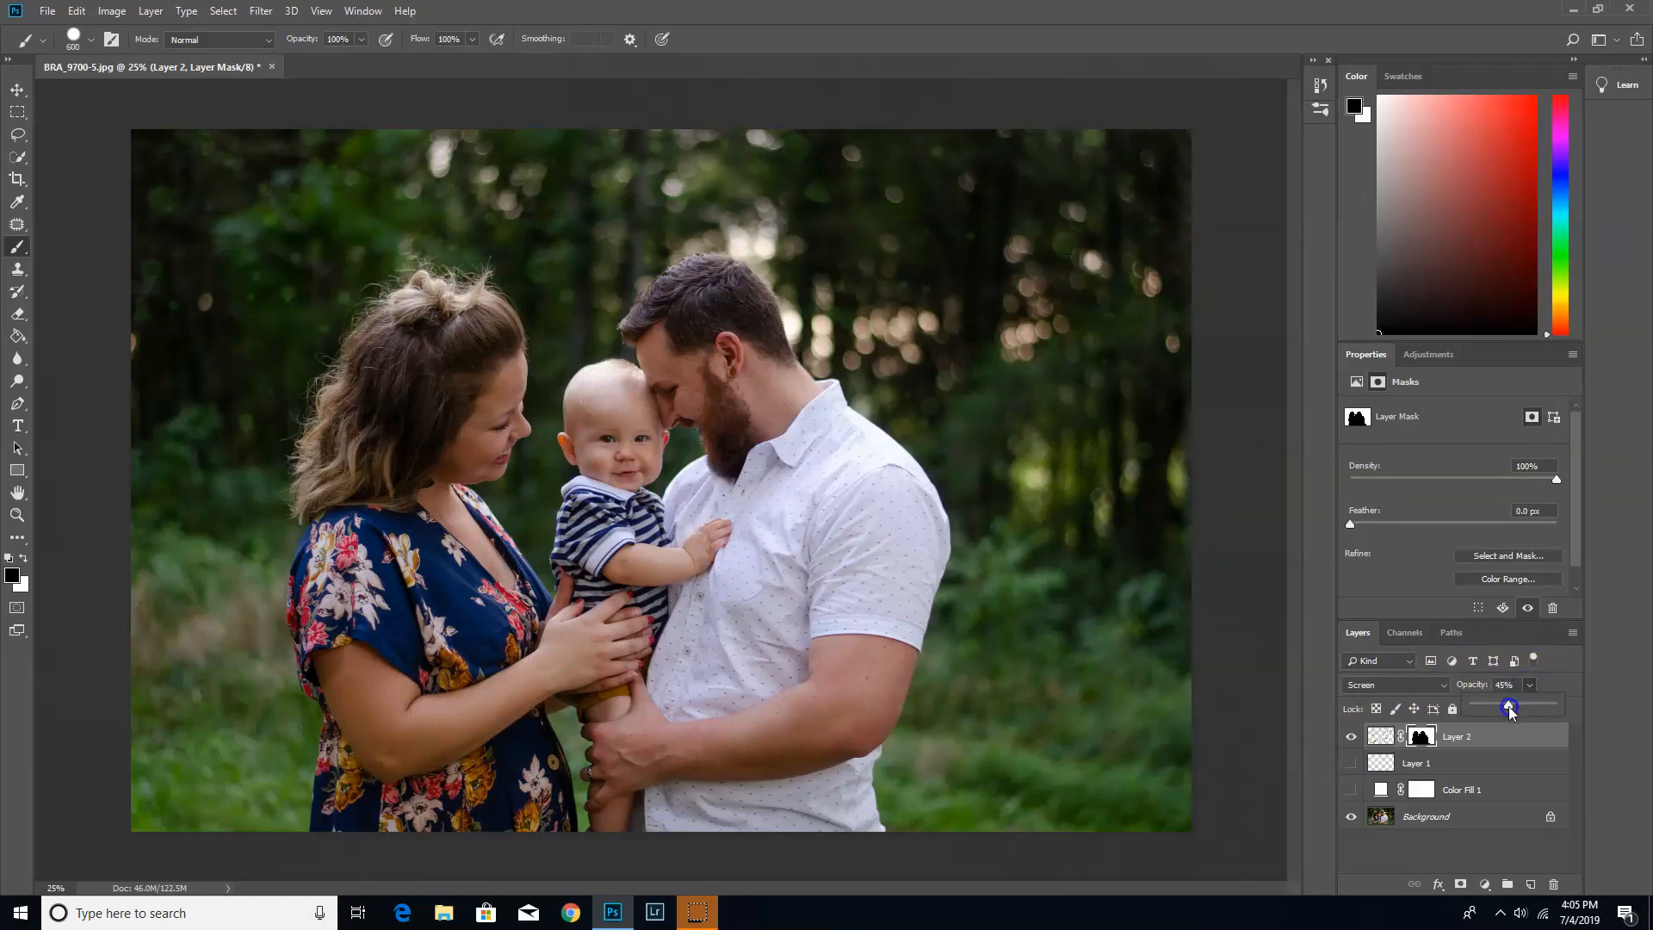
left_click(1351, 738)
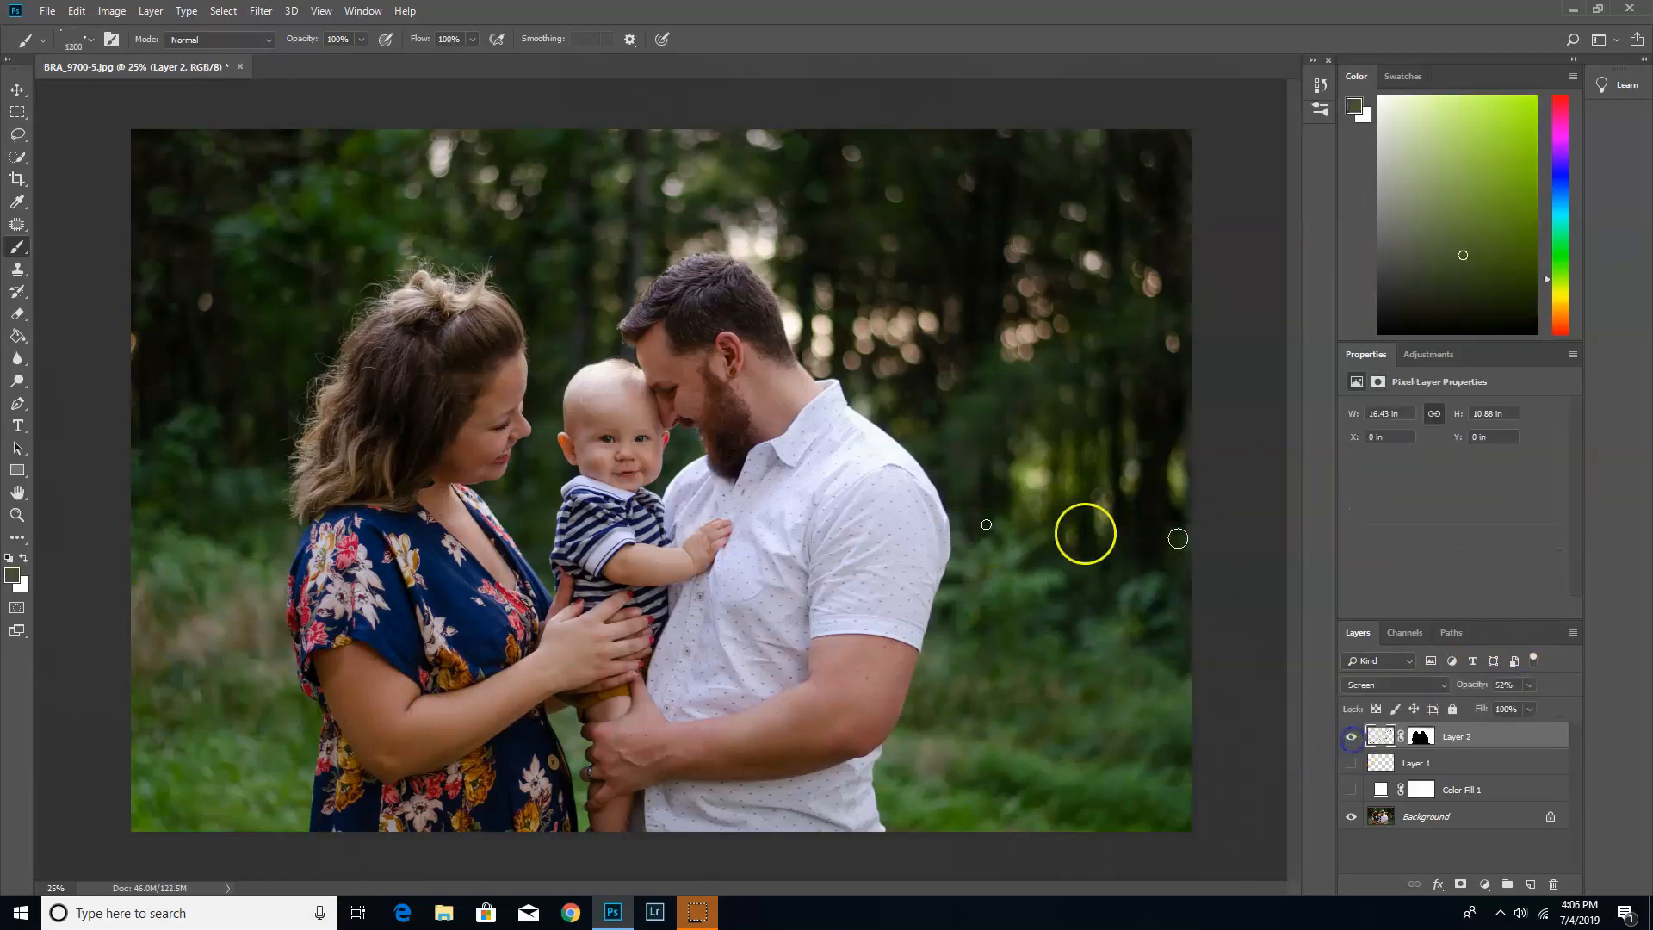
left_click(1350, 737)
left_click(1351, 738)
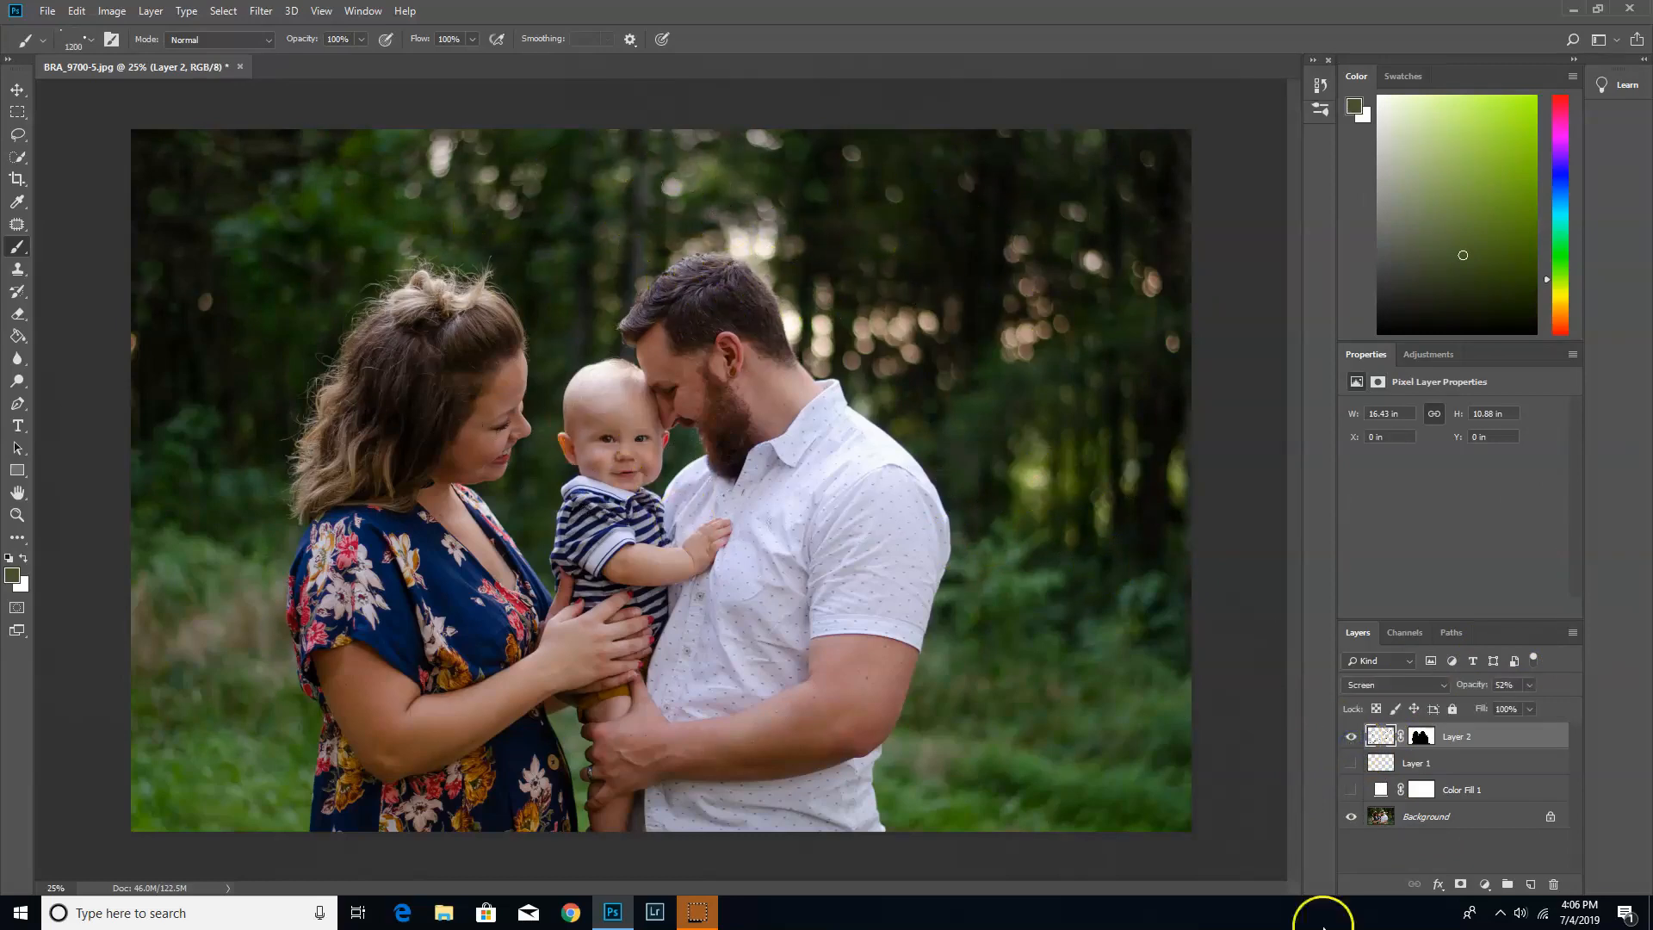
Add a new blank layer above Layer 2.
left_click(1530, 884)
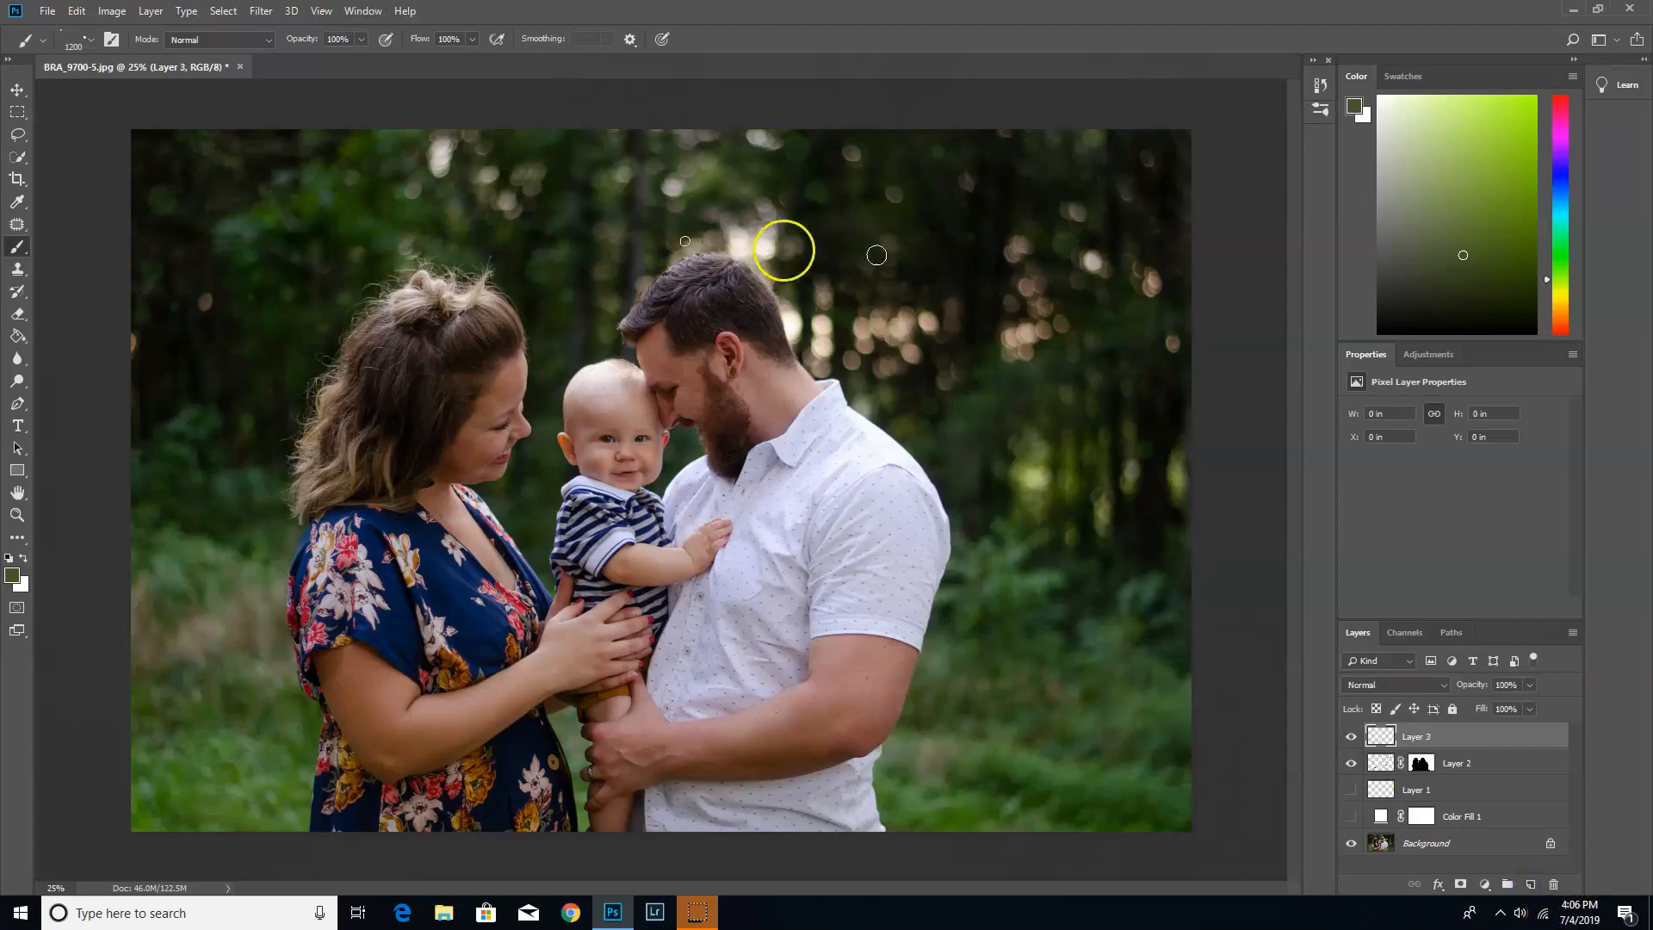
Choose the 1200 px scattering bokeh brush and sample a dark green (355001) from the background trees as the foreground color.
left_click(86, 39)
double_click(41, 176)
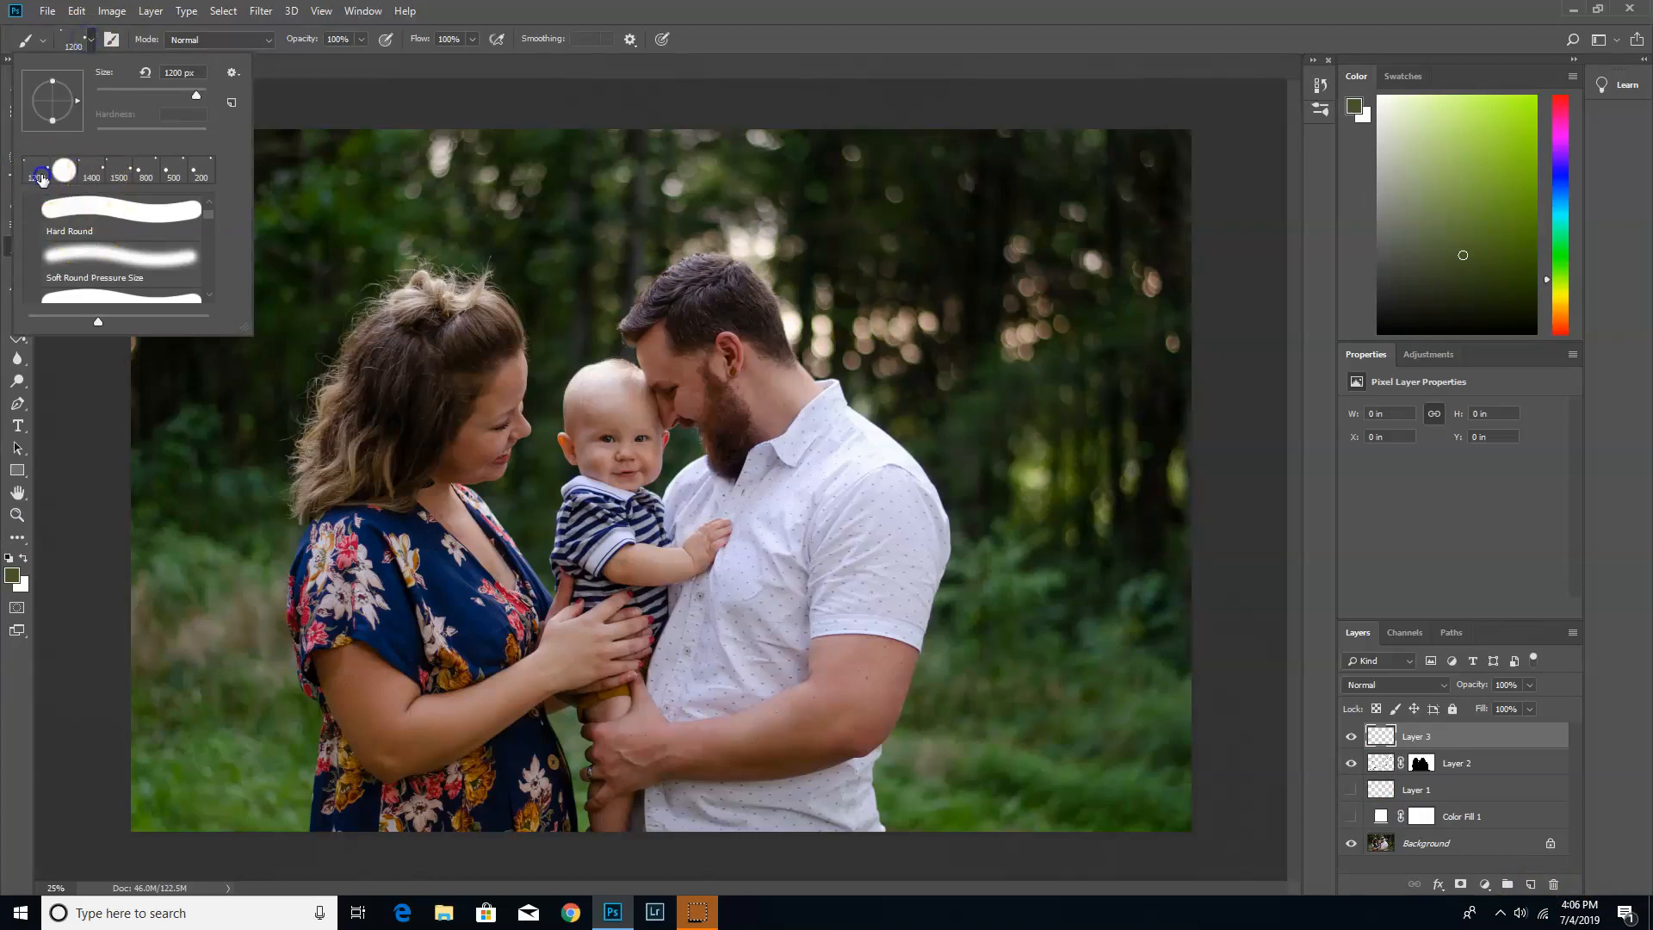
left_click(12, 577)
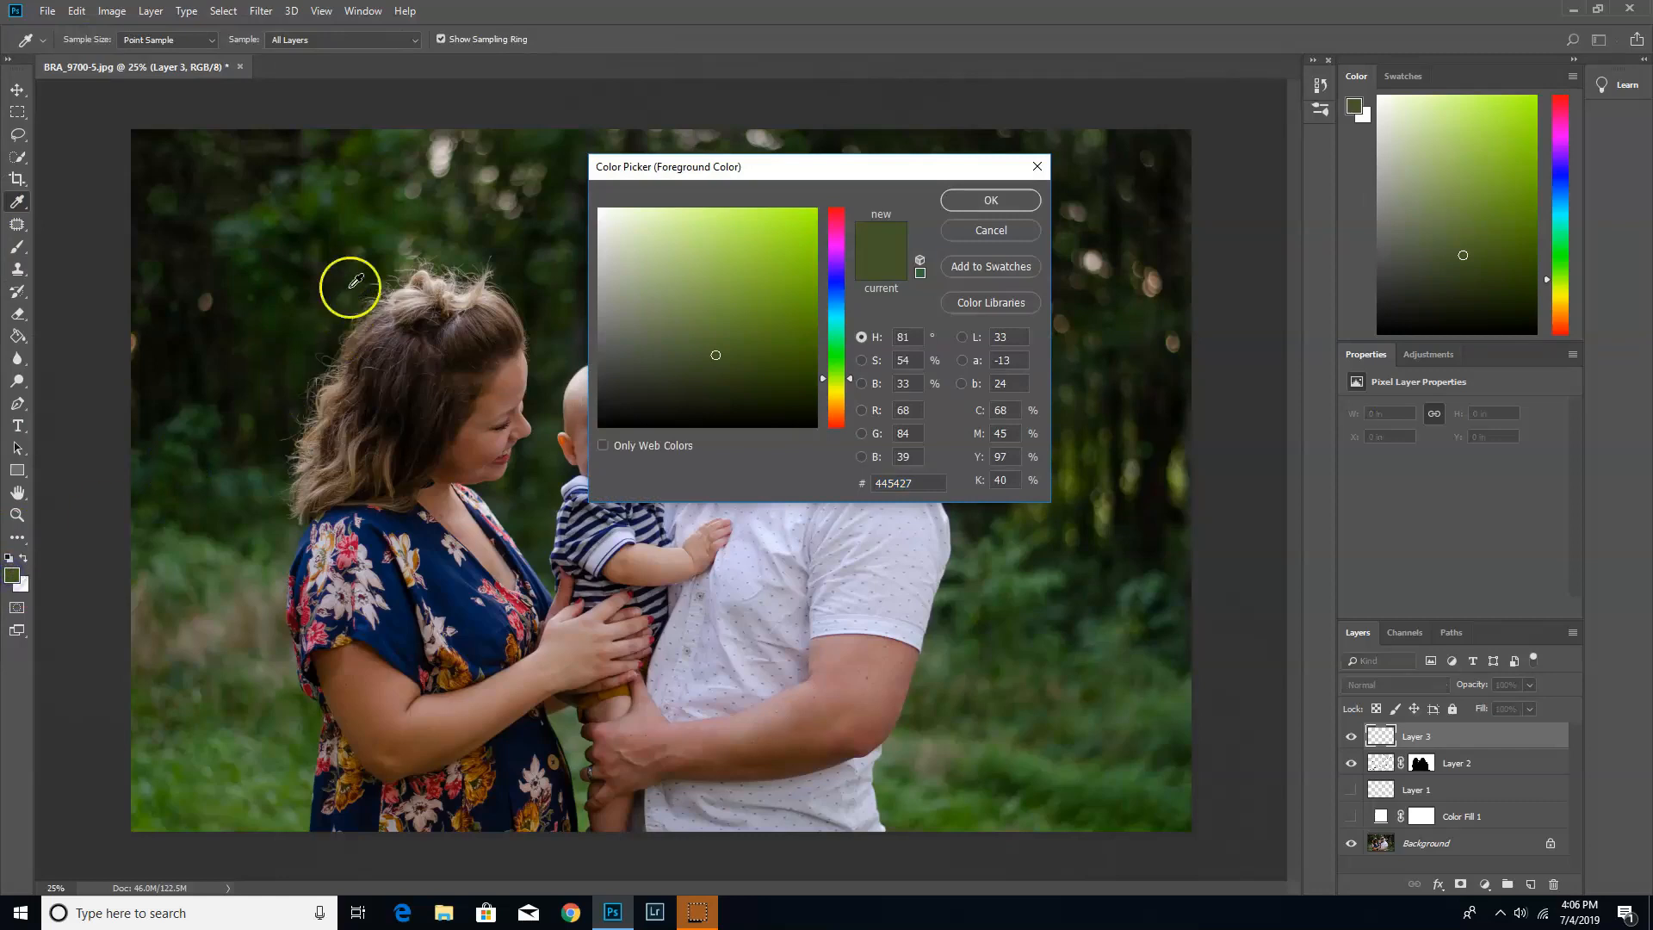
left_click(352, 211)
right_click(356, 210)
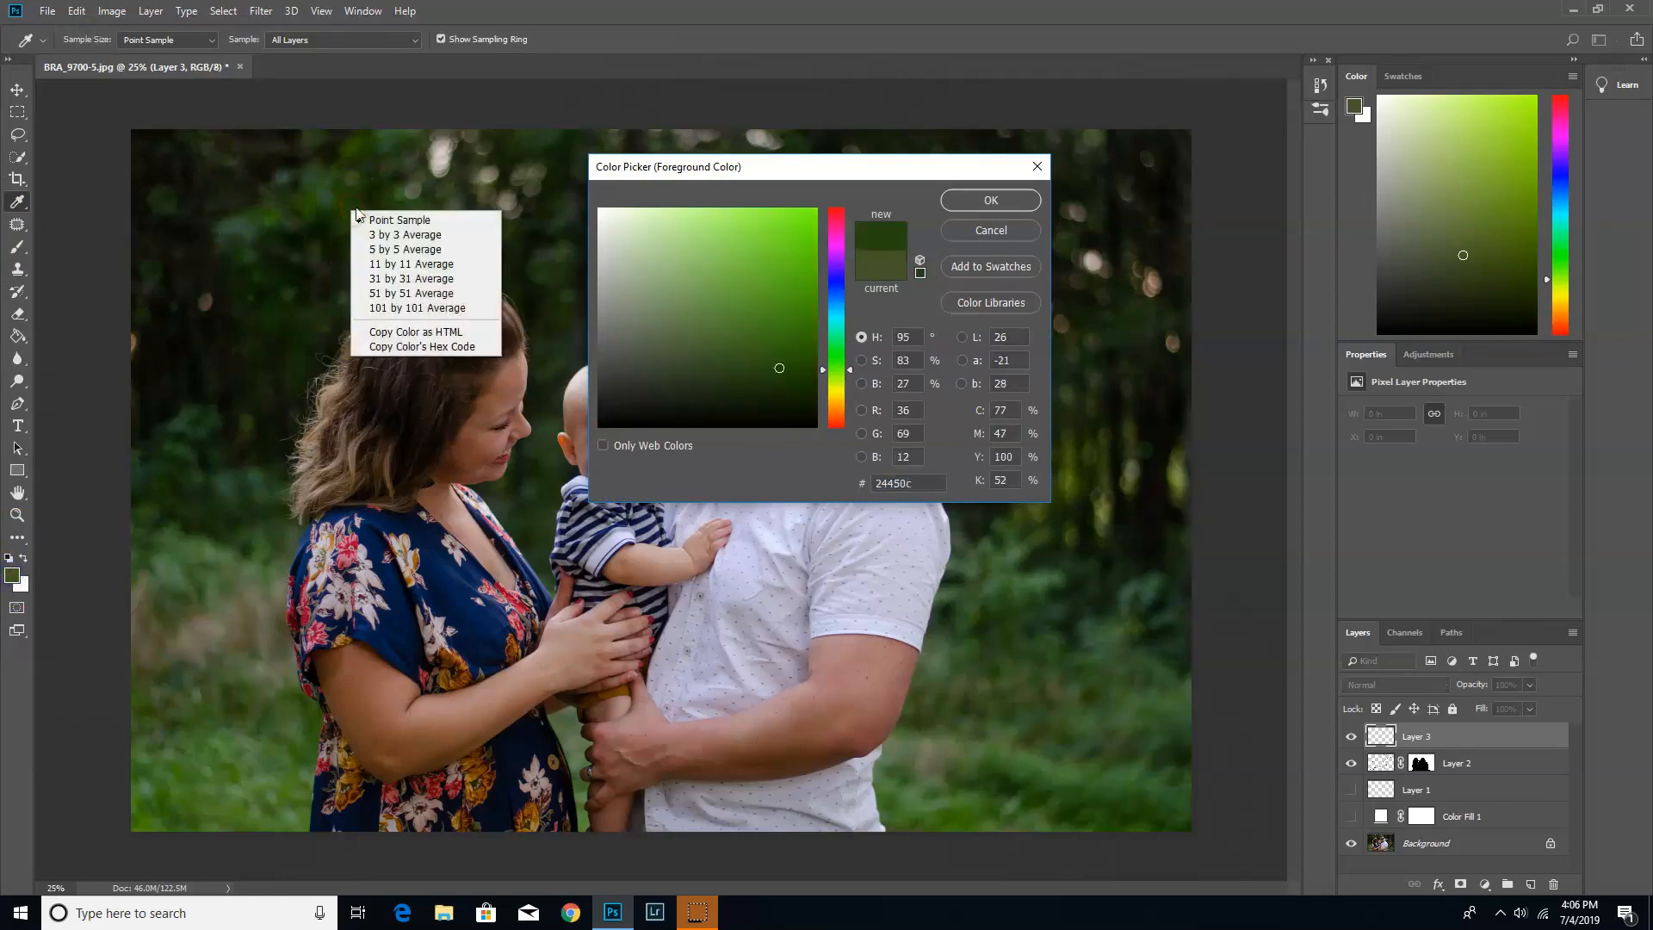
left_click(376, 150)
left_click(354, 141)
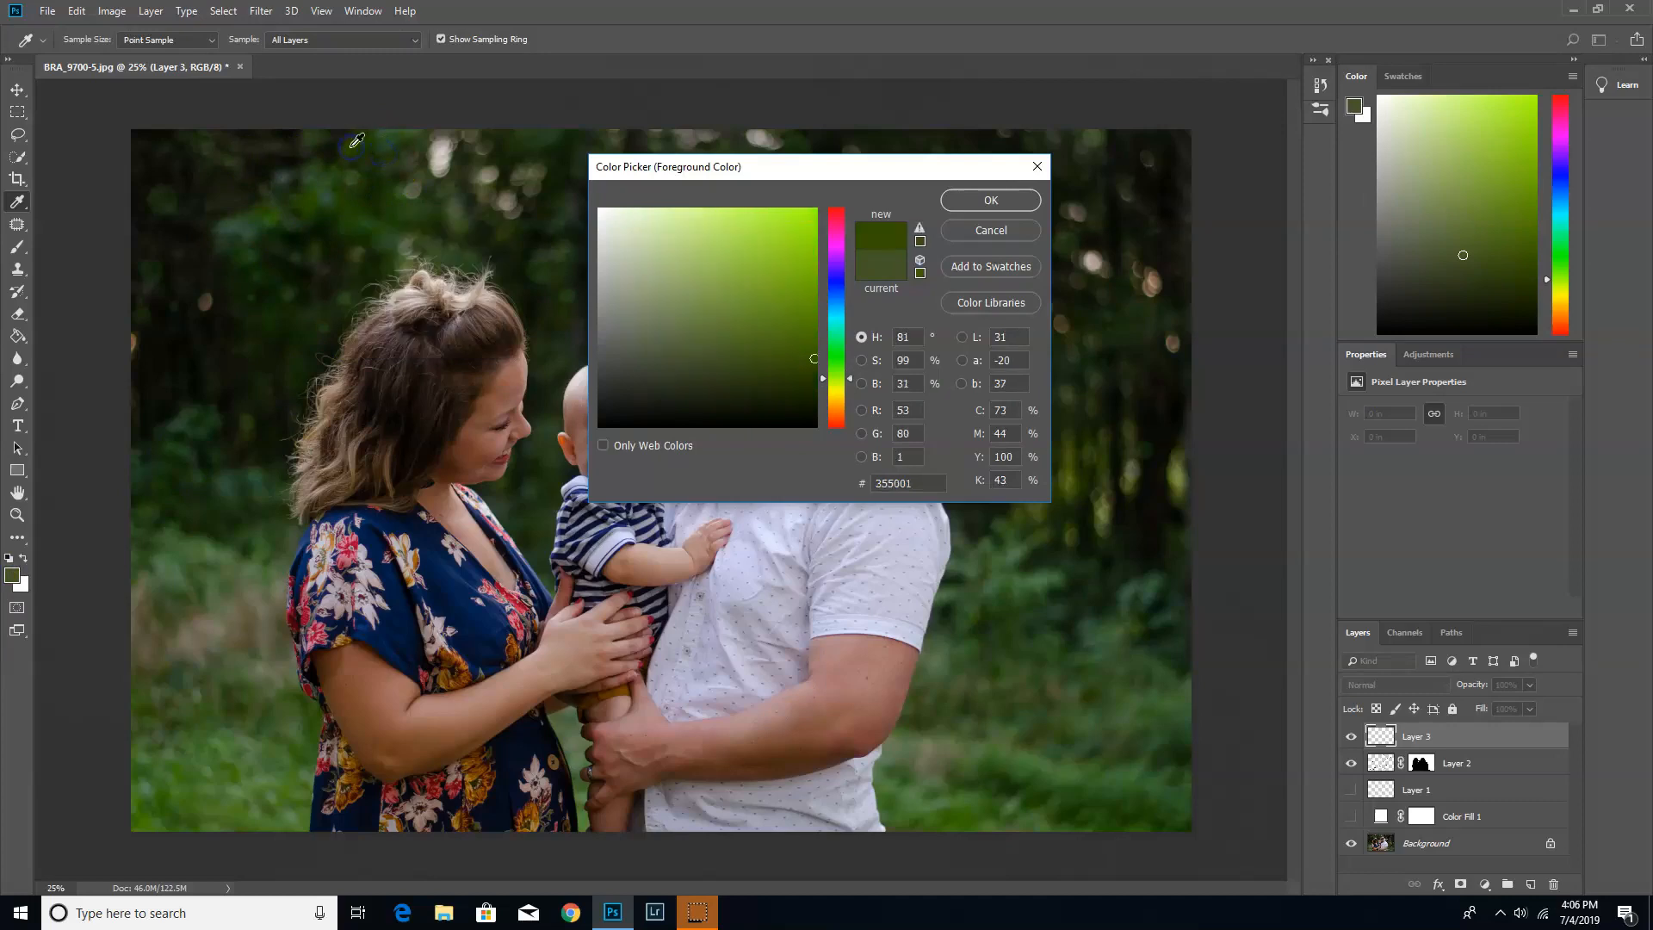
left_click(963, 200)
key("b")
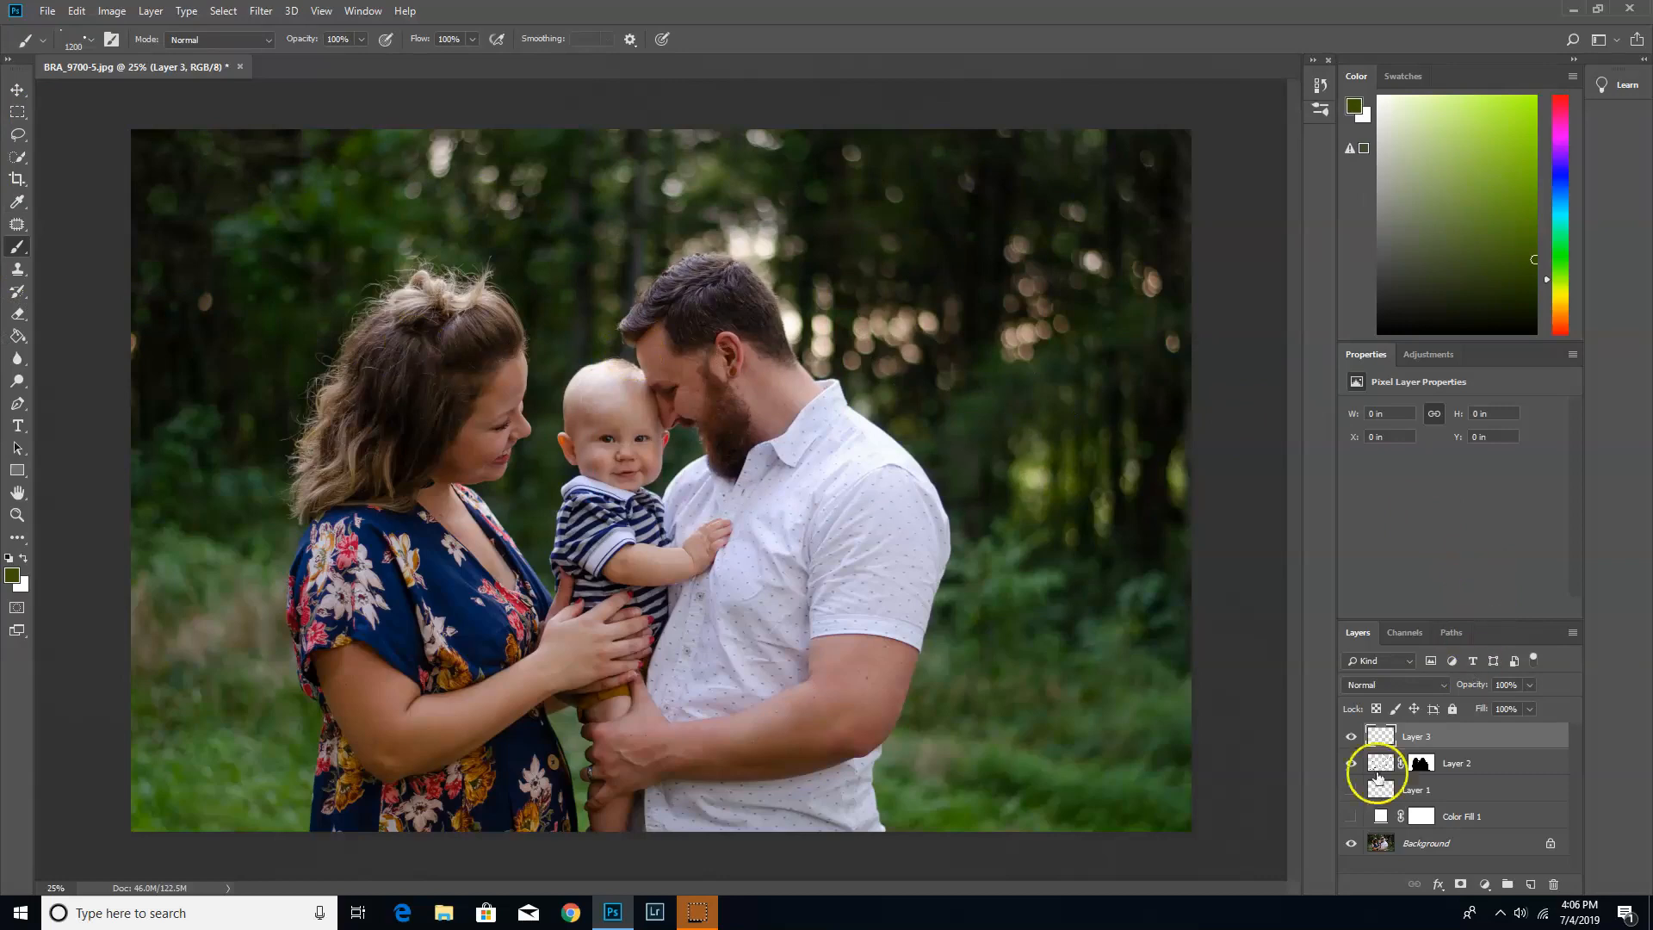
Scatter green bokeh dots across the whole photo on Layer 3.
left_click(518, 193)
left_click(814, 221)
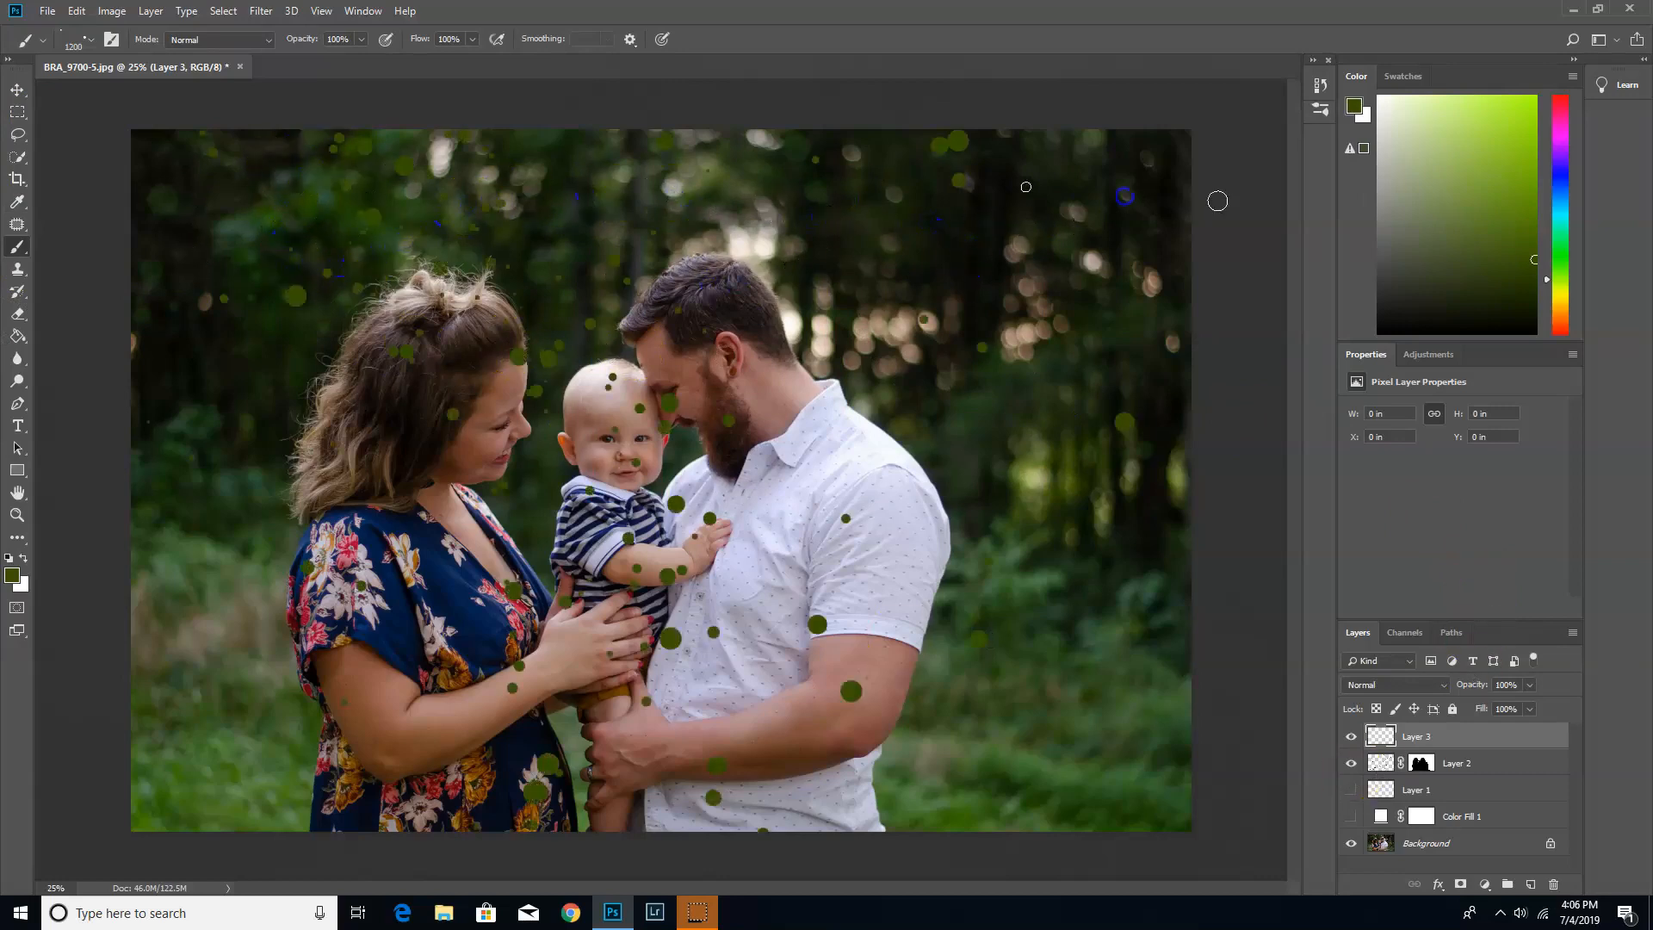
left_click(1183, 482)
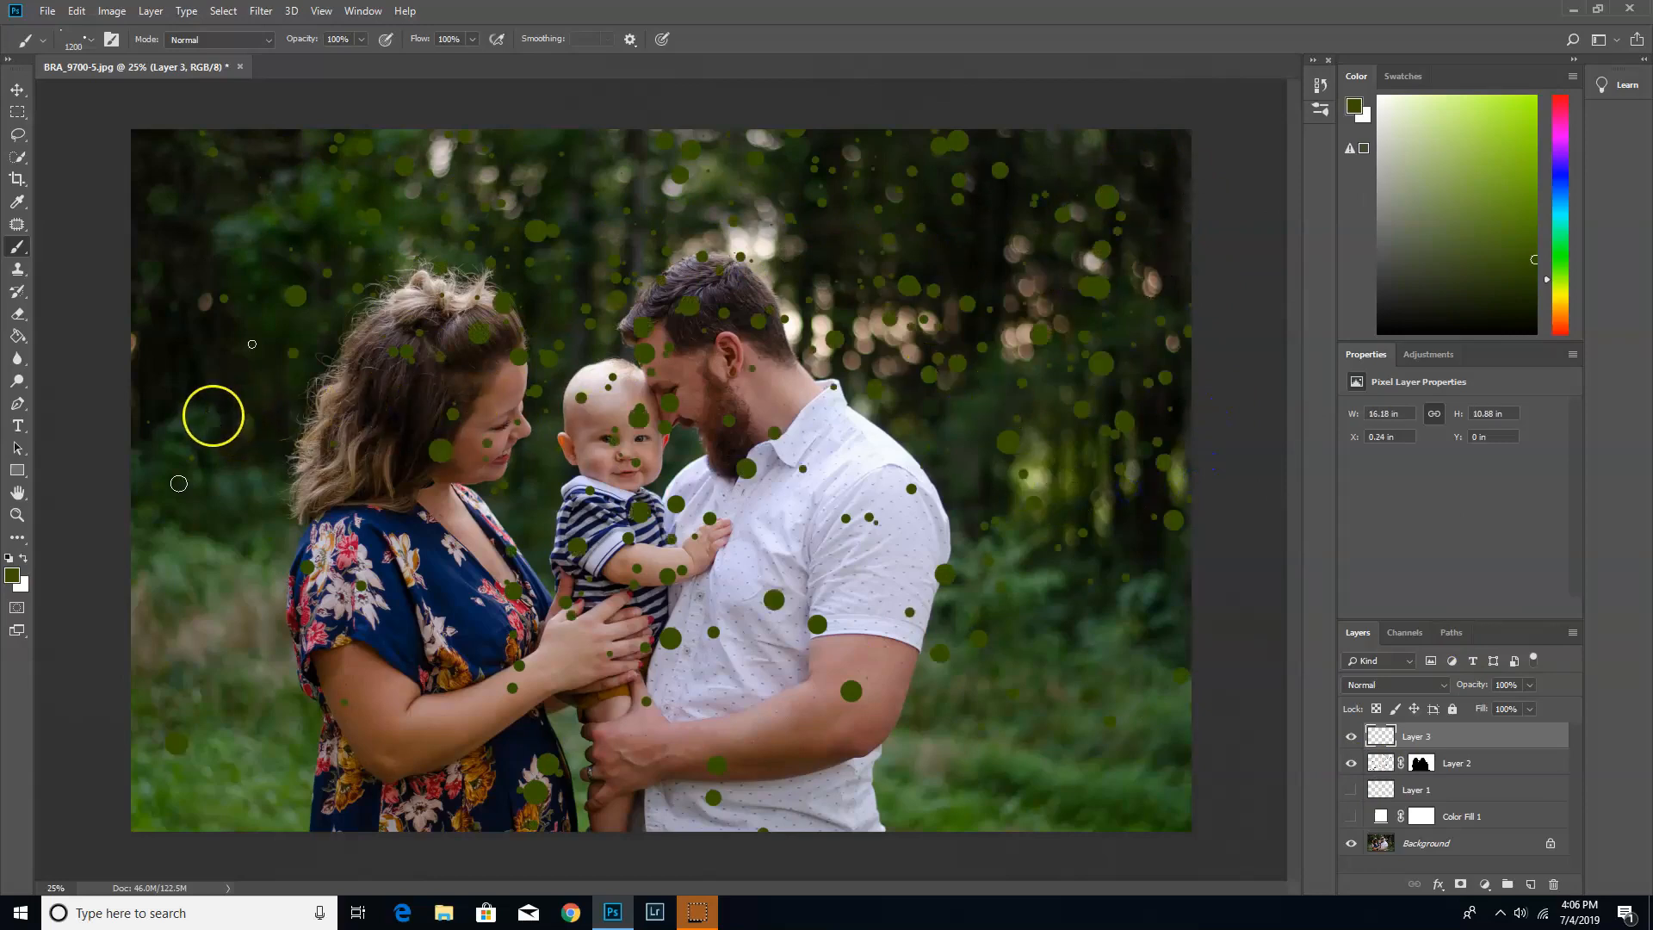
mouse_move(231, 497)
left_mouse_down()
mouse_move(121, 488)
mouse_move(92, 361)
mouse_move(163, 227)
left_mouse_up()
mouse_move(185, 289)
left_mouse_down()
mouse_move(163, 188)
mouse_move(156, 247)
left_mouse_up()
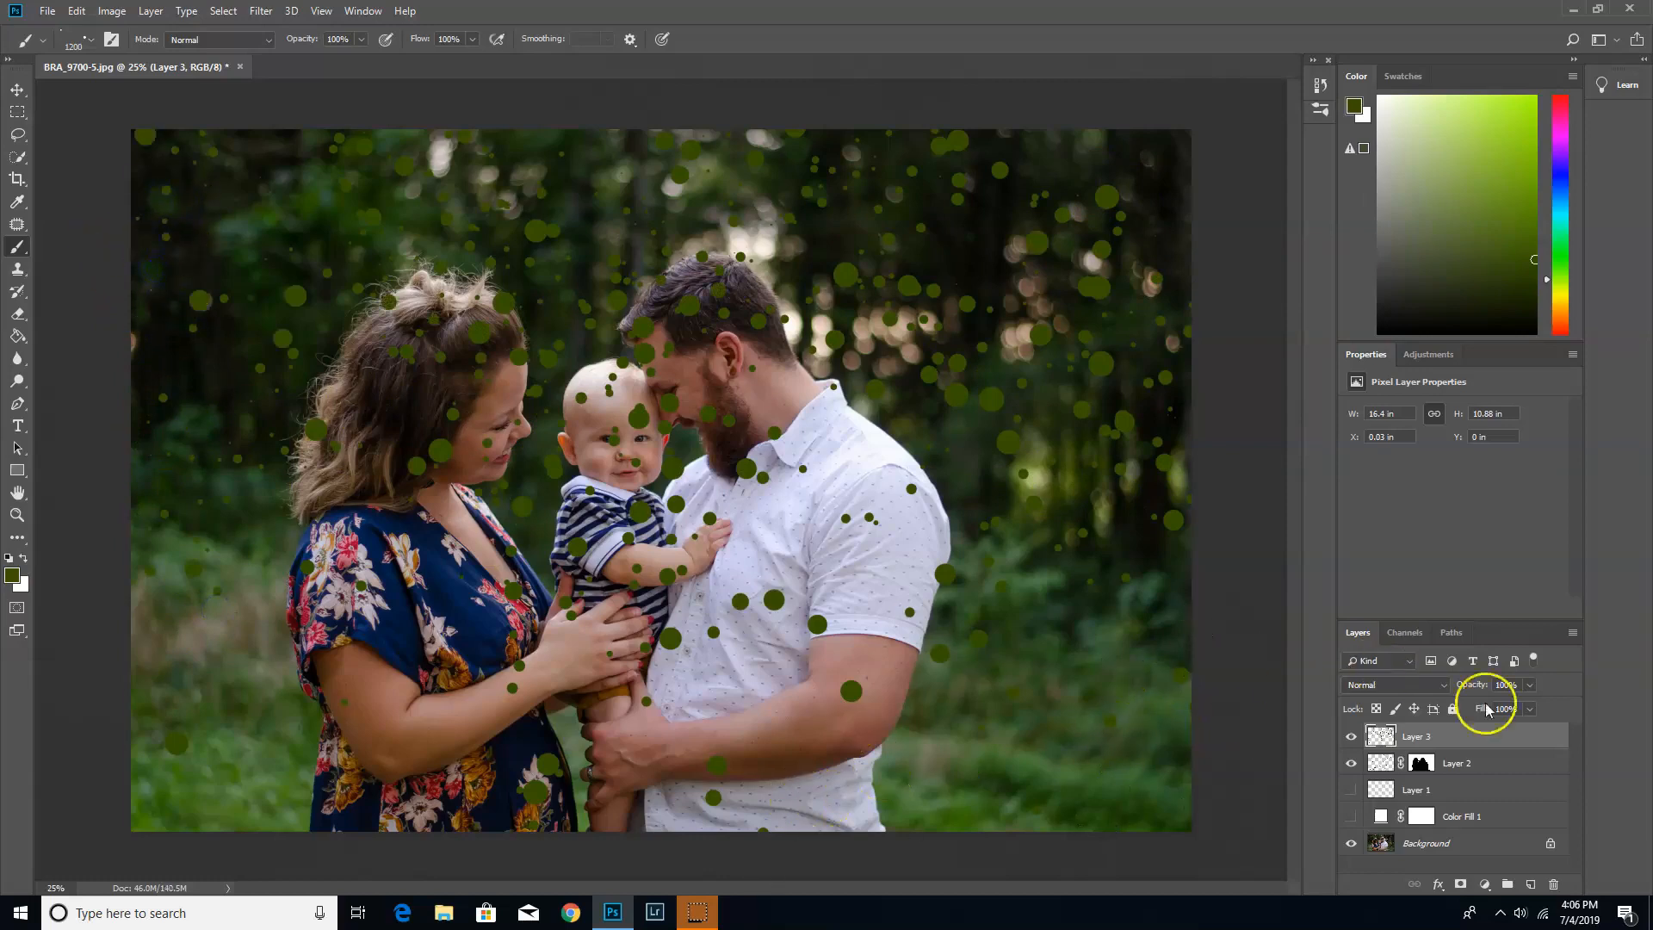
Compare the Screen and Soft Light blend modes on Layer 3 and keep Screen.
left_click(1416, 690)
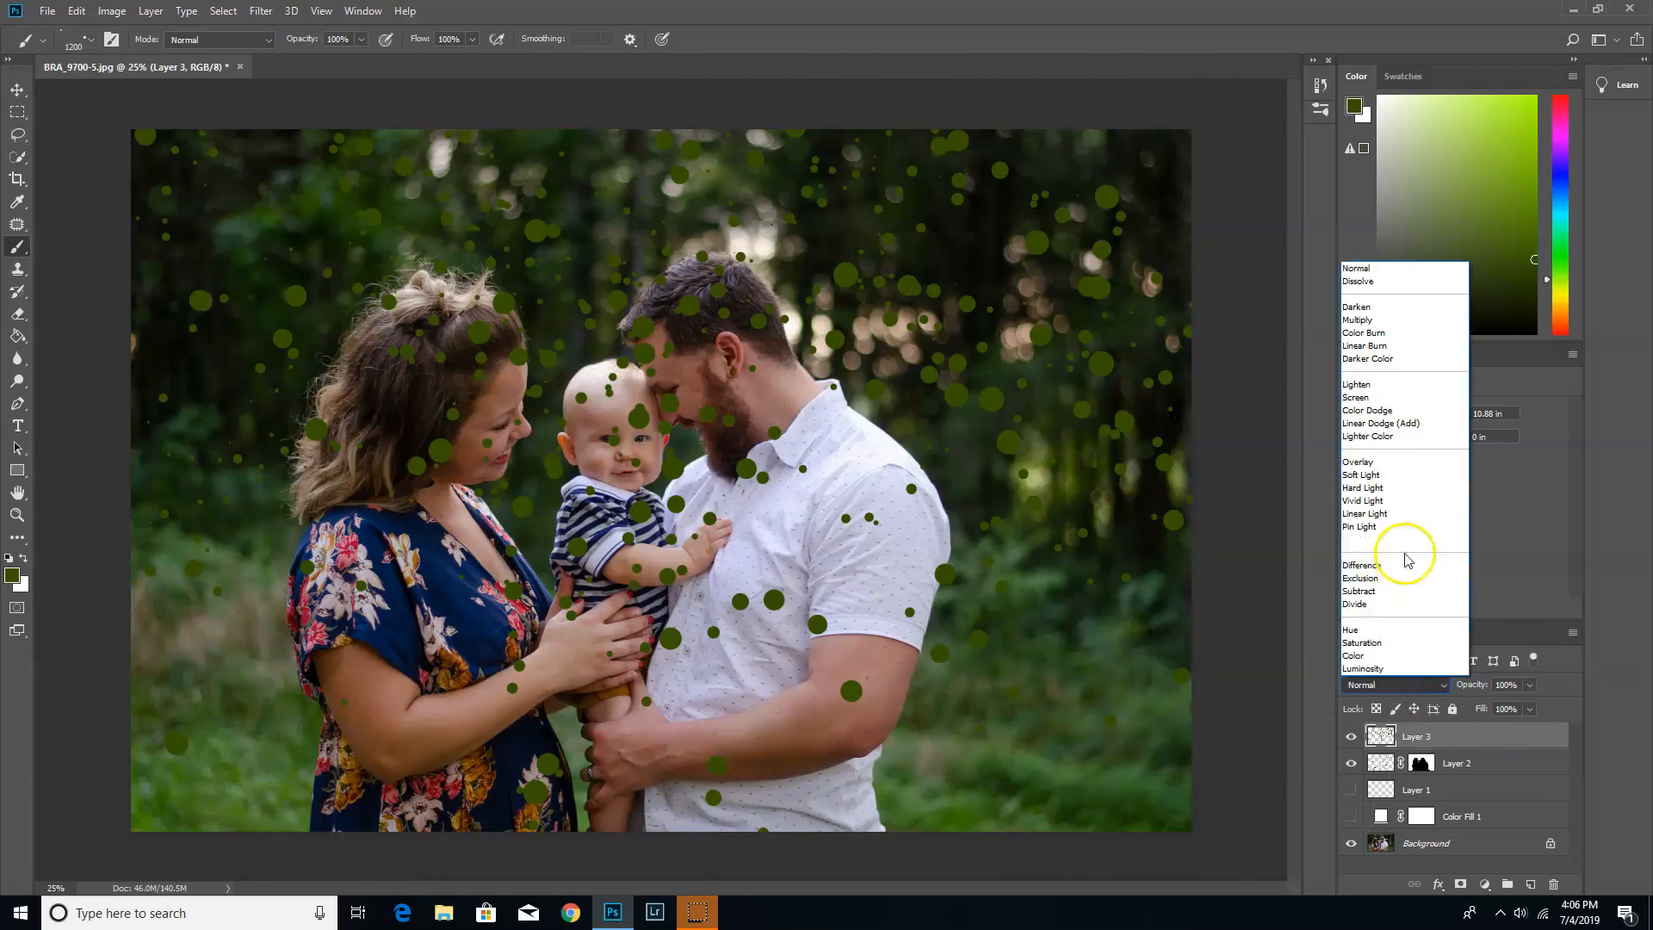
left_click(1422, 401)
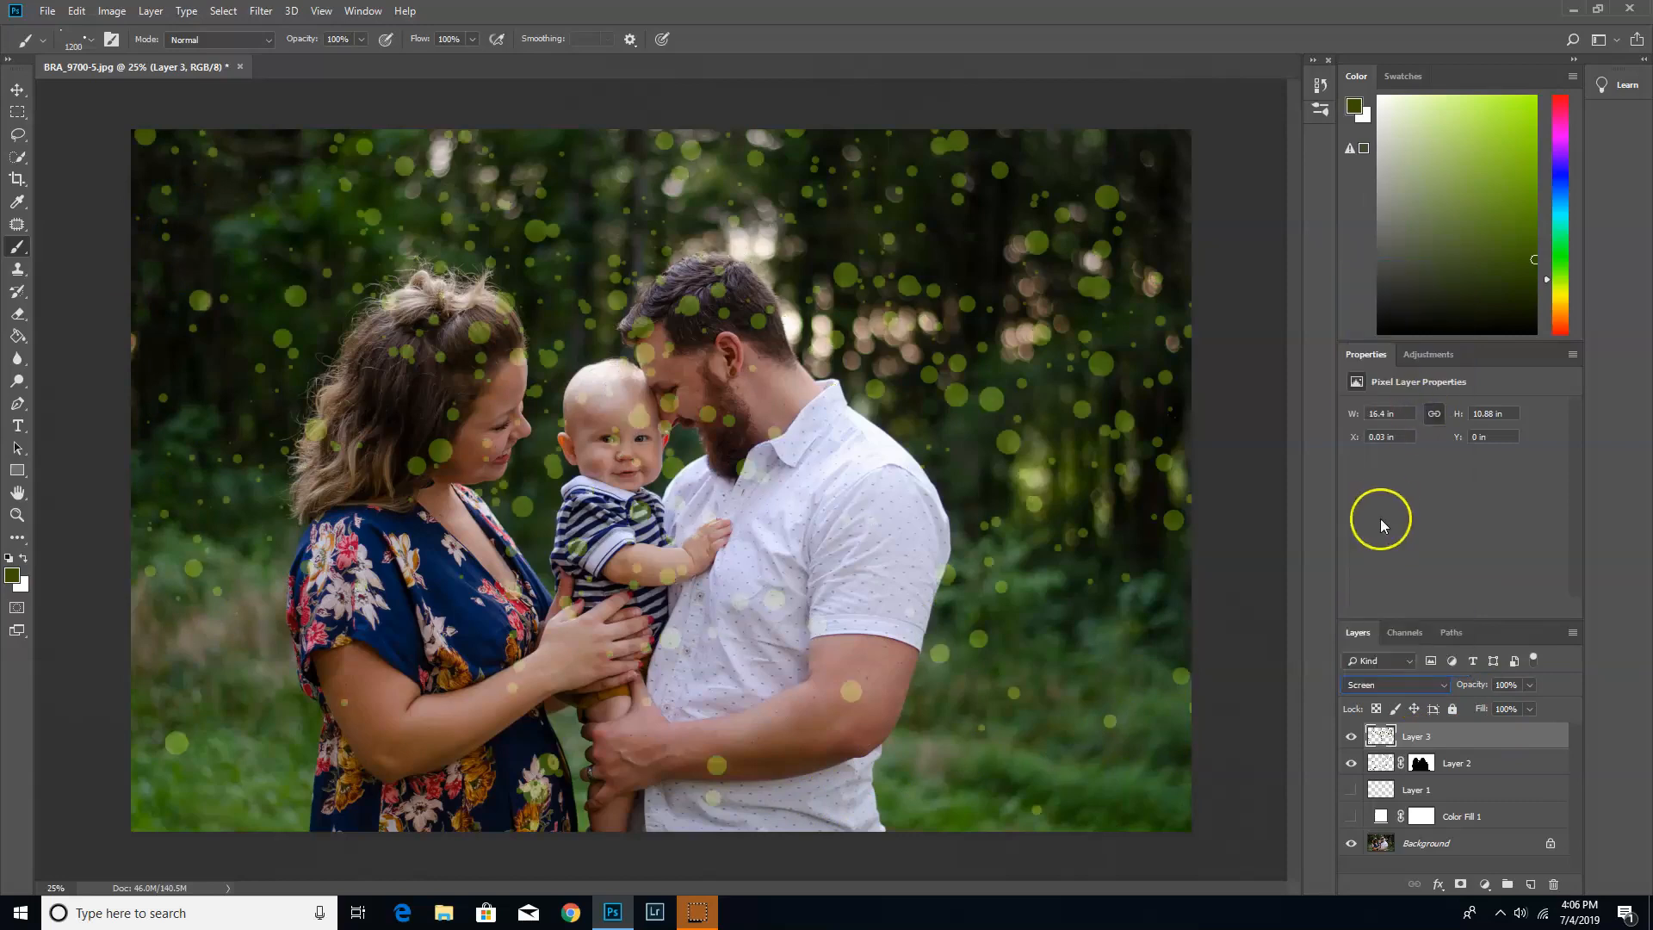
left_click(1409, 687)
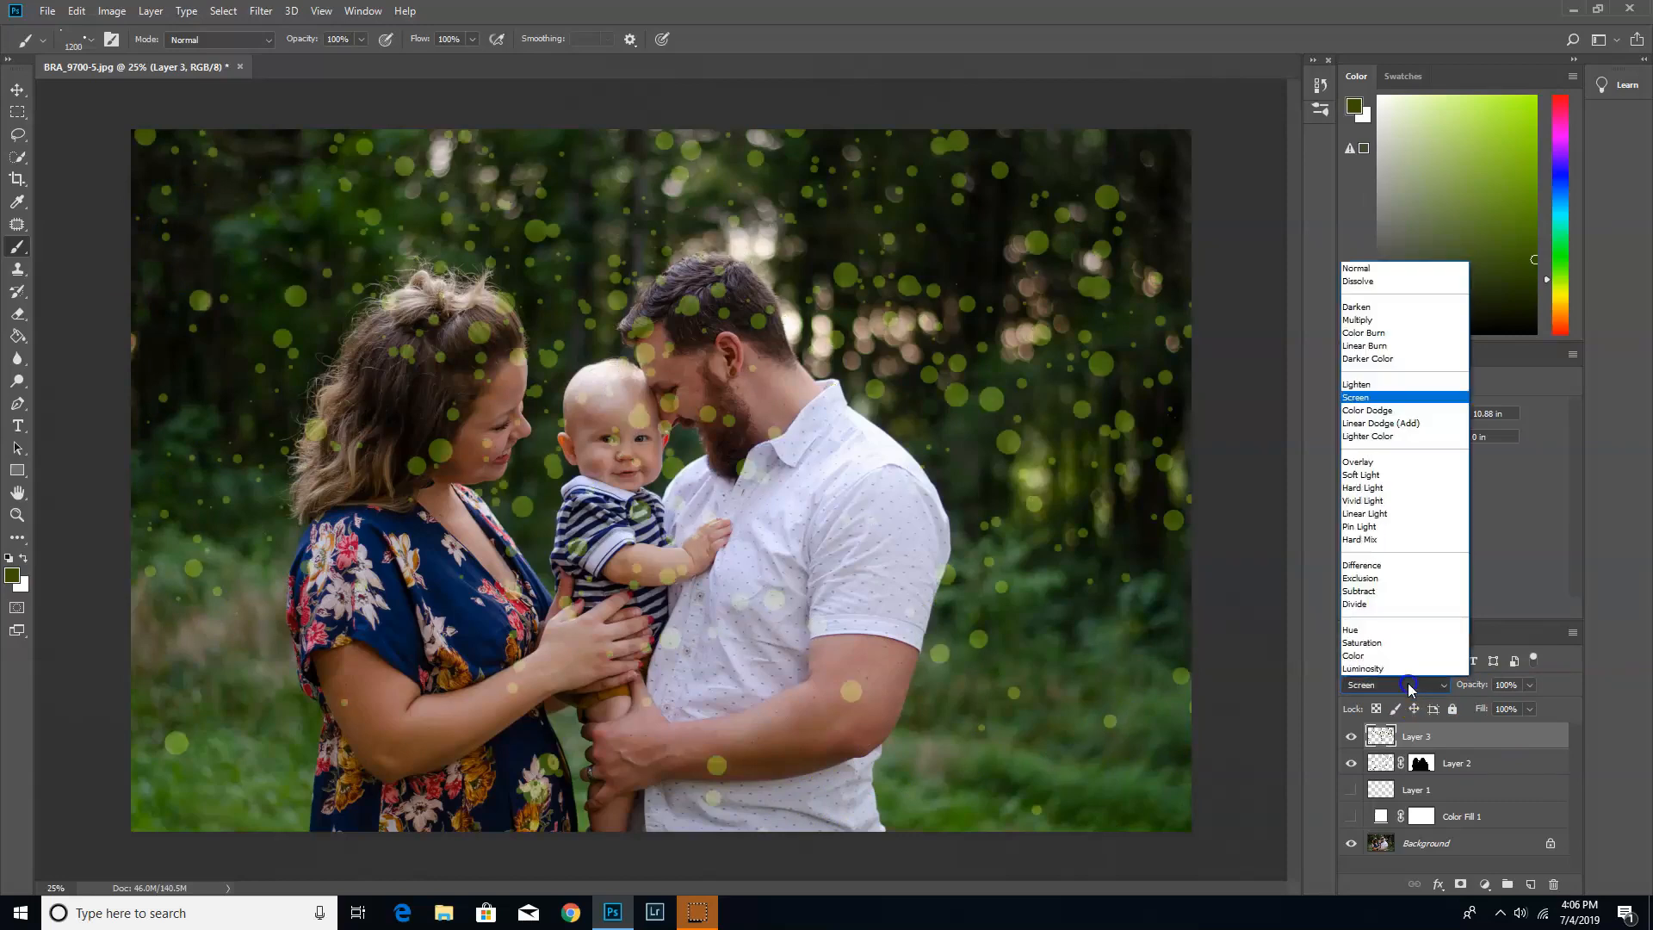
left_click(1377, 475)
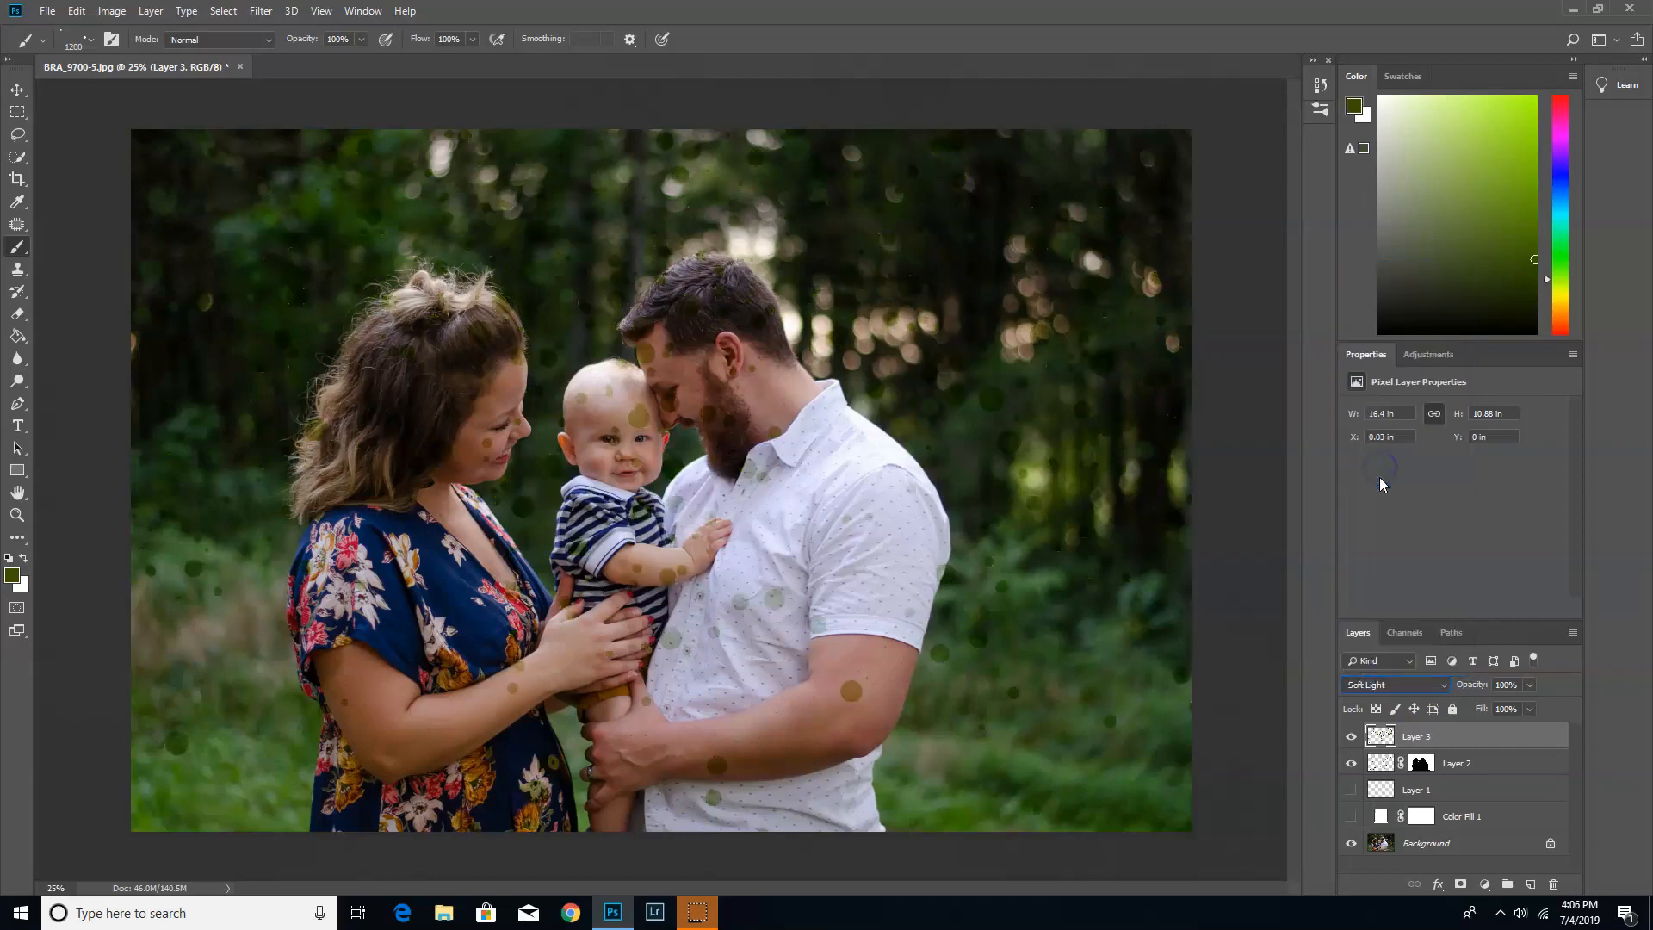
left_click(1375, 687)
left_click(1385, 399)
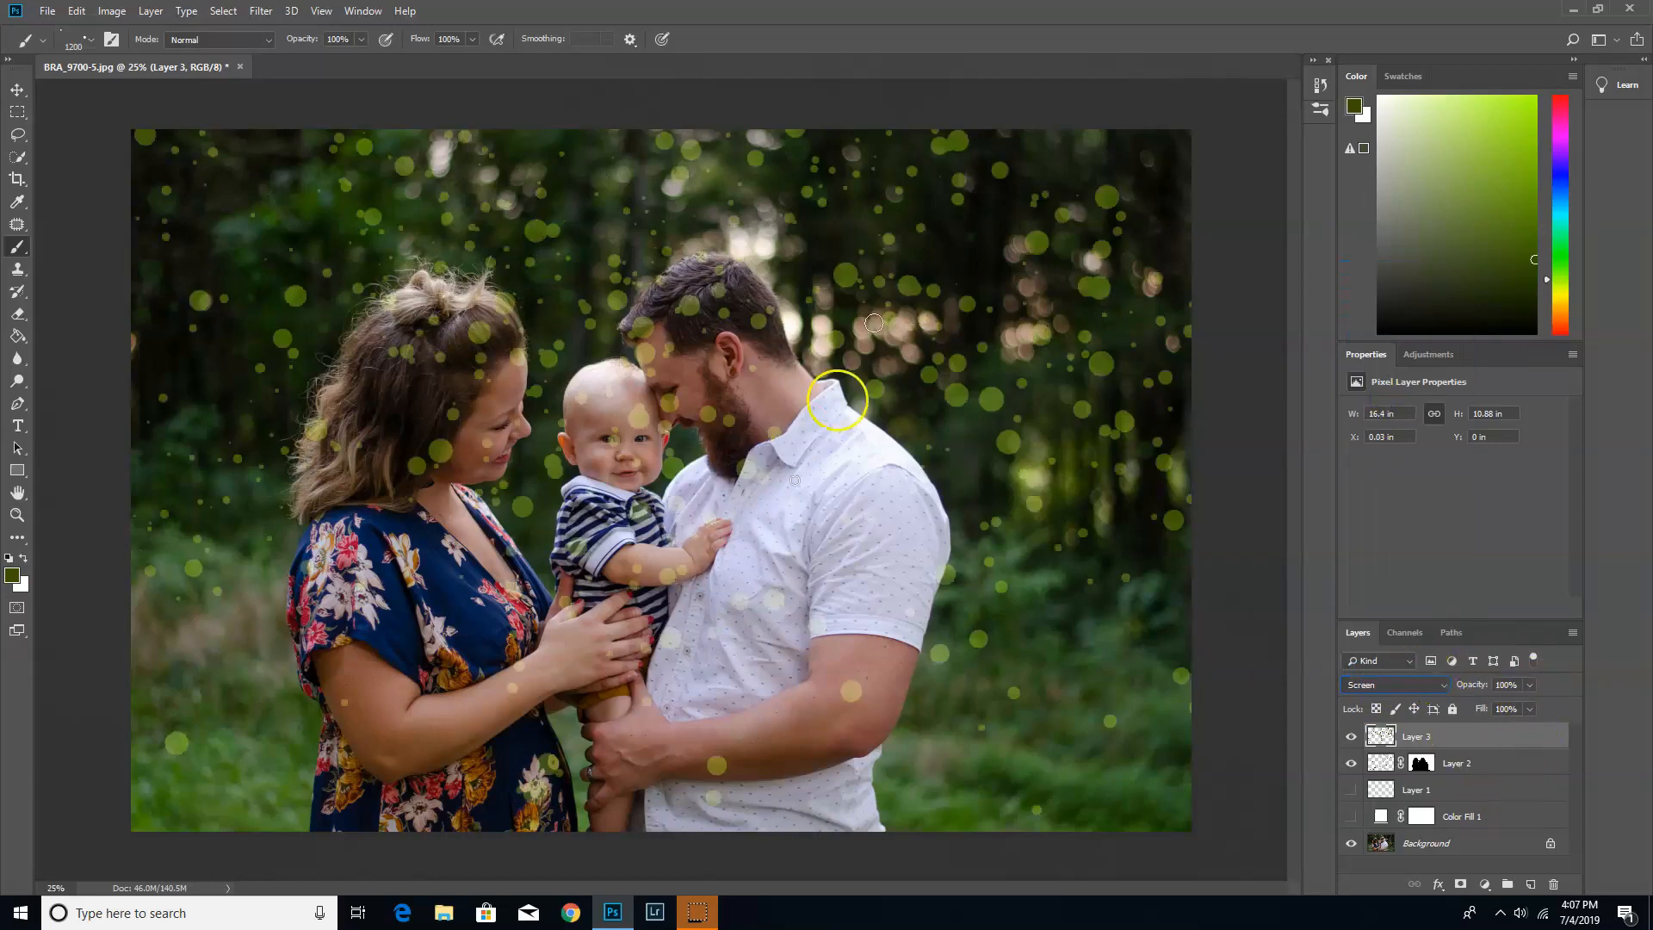
Apply a Gaussian Blur with a radius of 7.0 pixels to the dots on Layer 3.
left_click(261, 13)
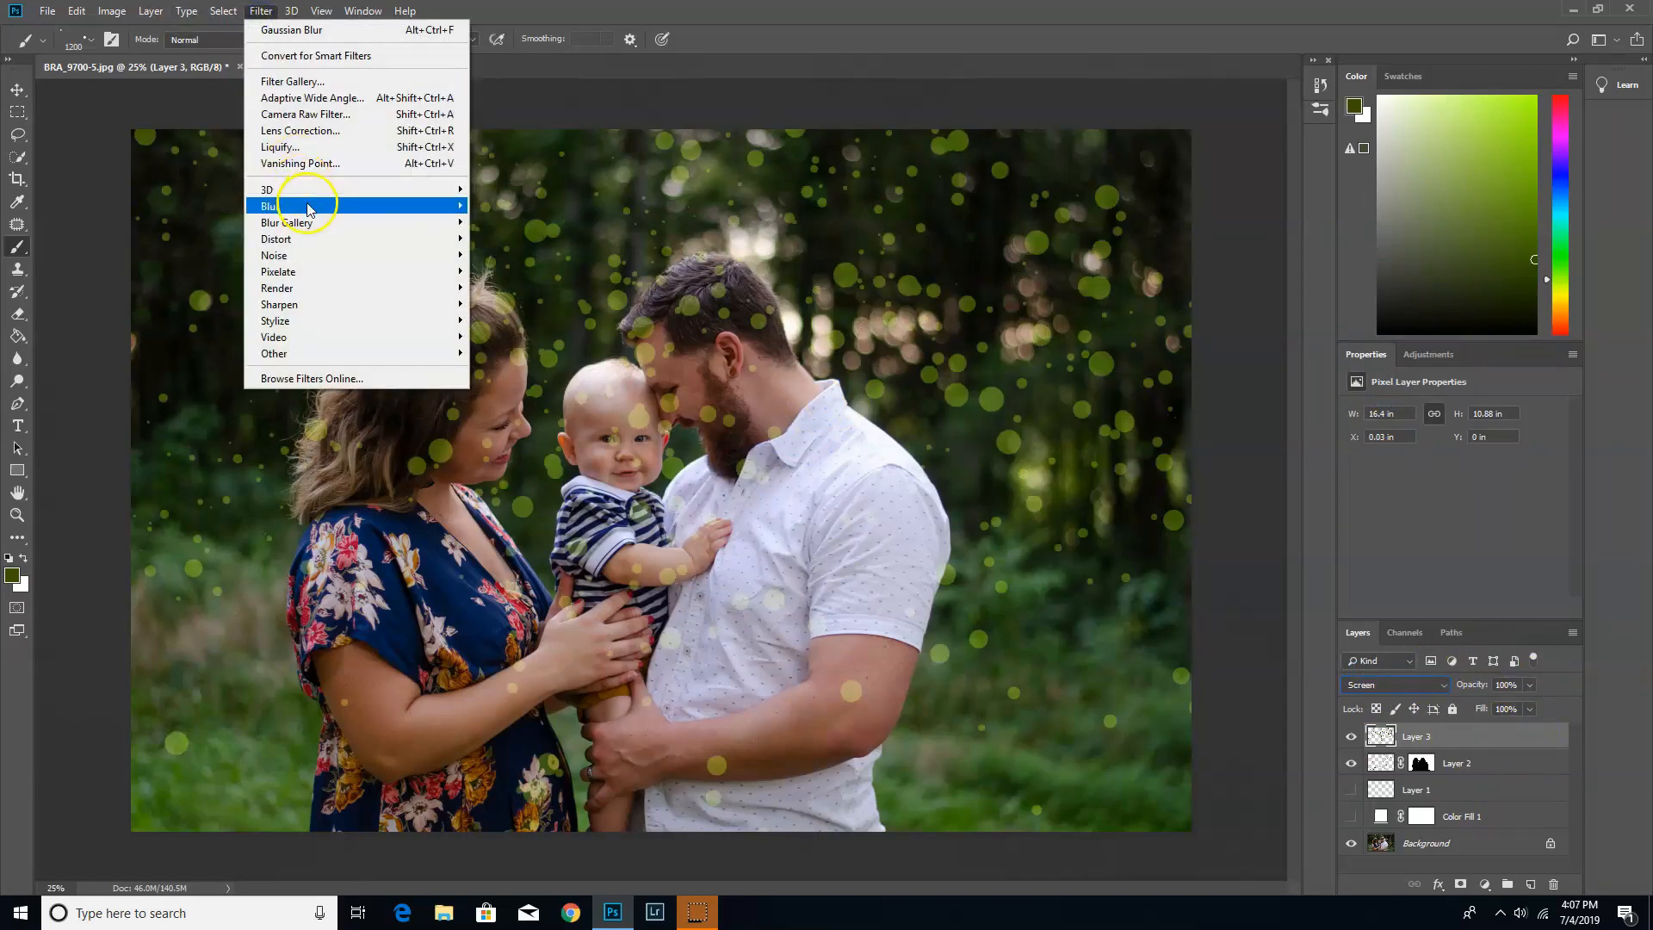
mouse_move(310, 206)
left_click(533, 279)
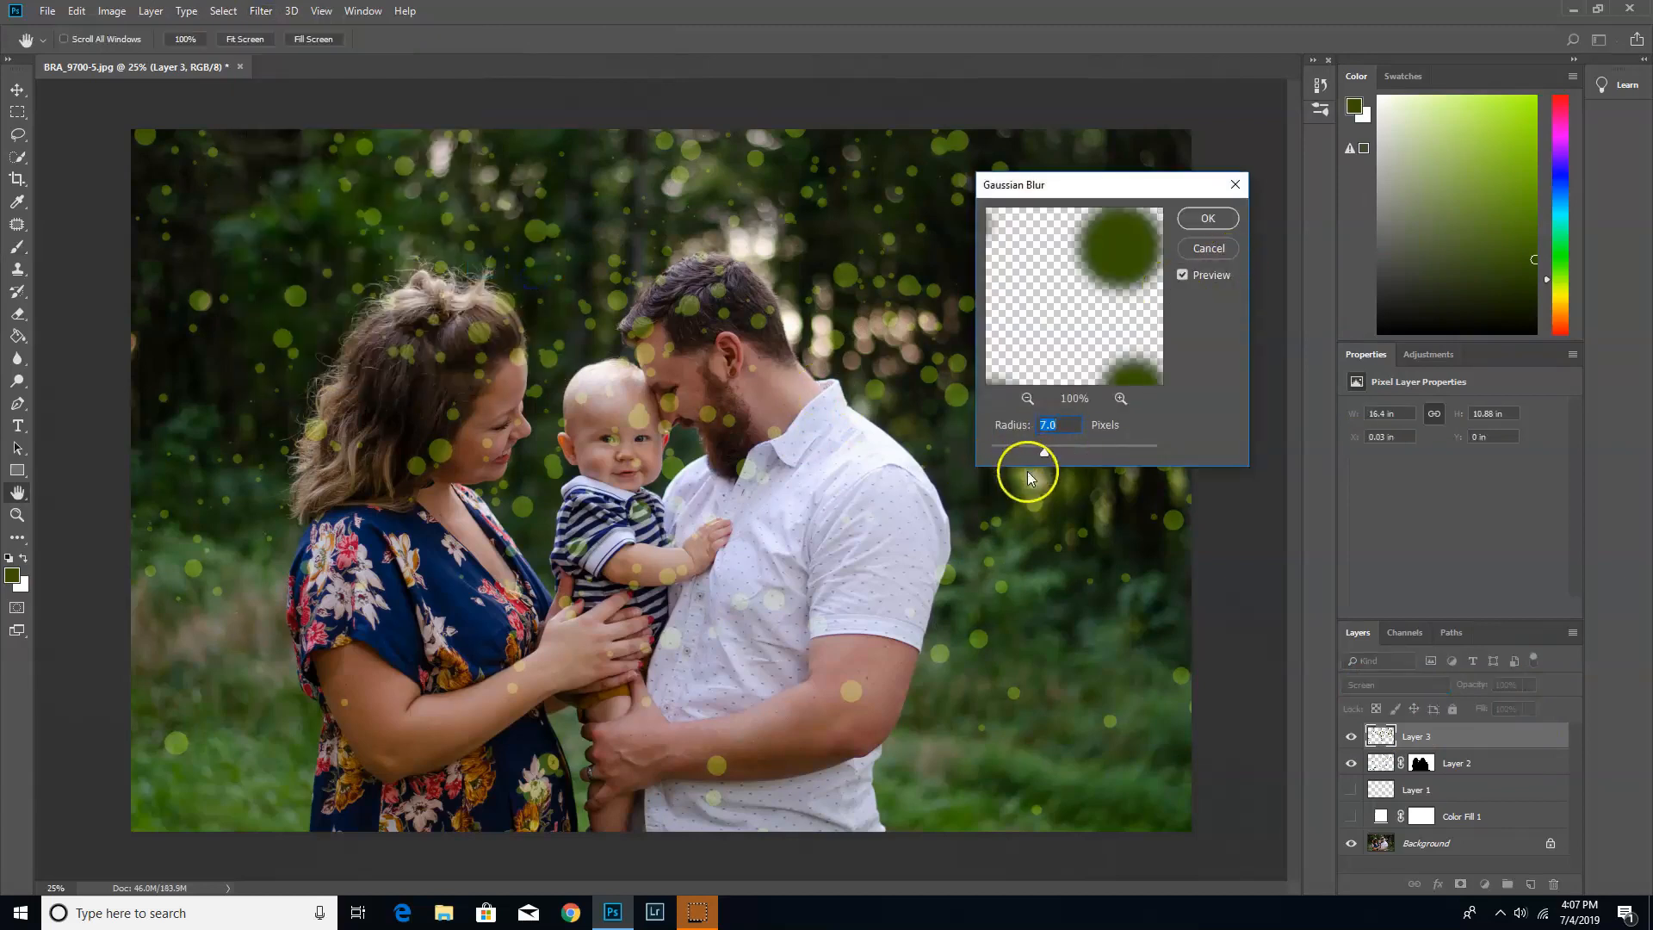
left_click(1204, 219)
key("b")
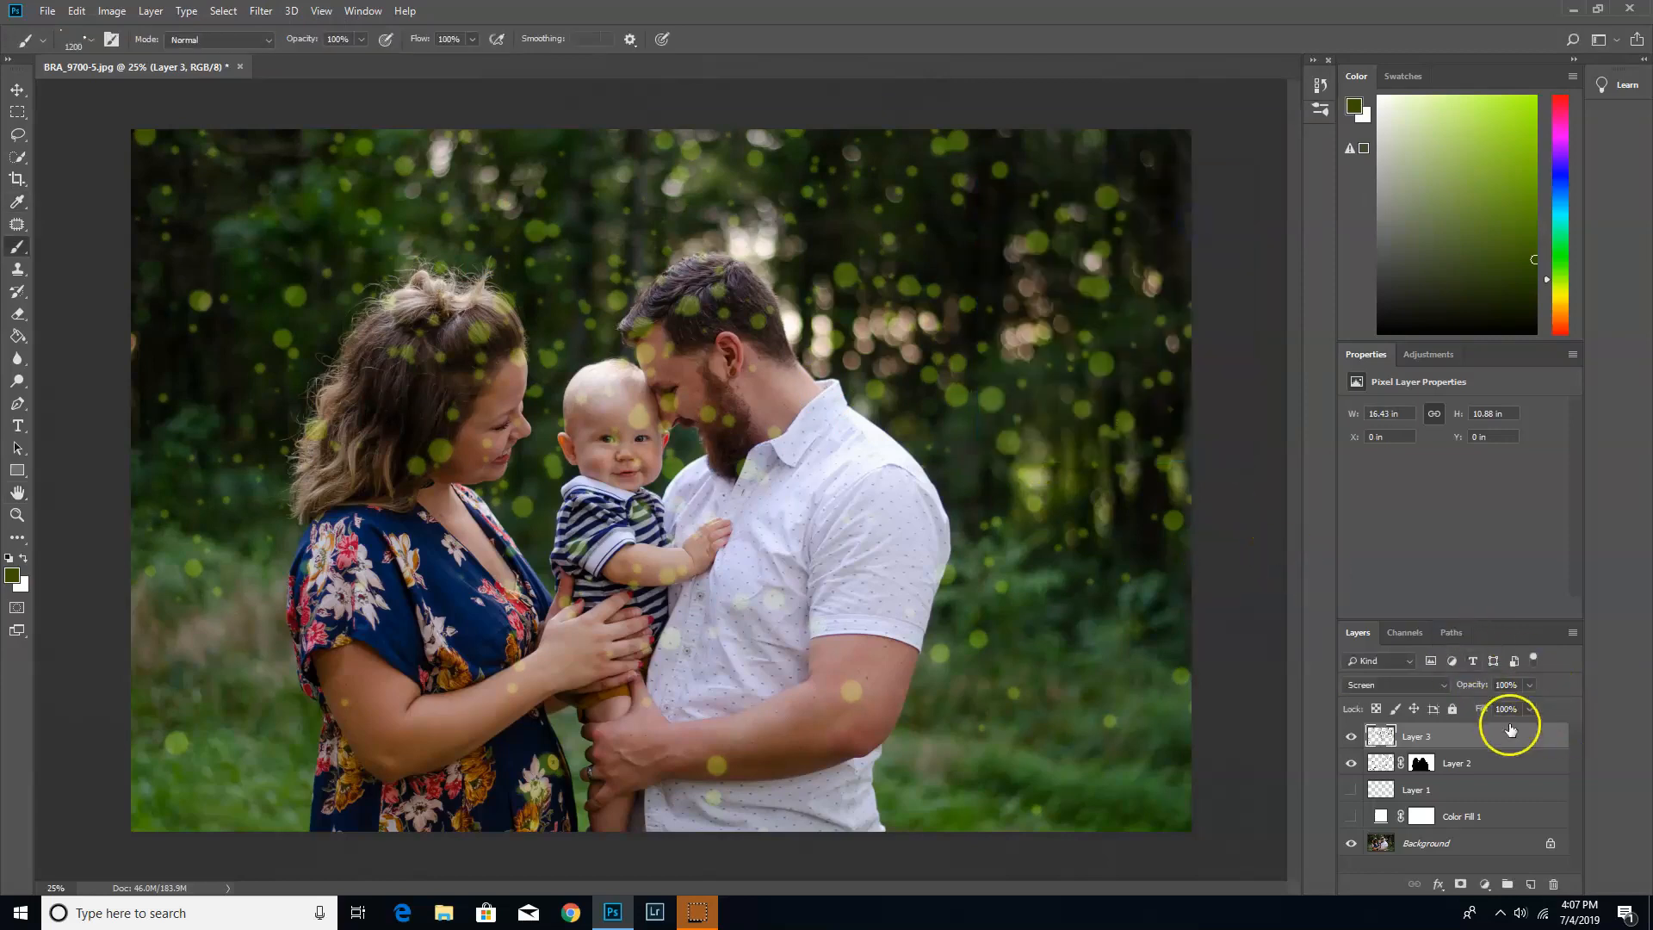
Lower Layer 3's opacity to 22% and add a white layer mask to it.
left_click(1529, 685)
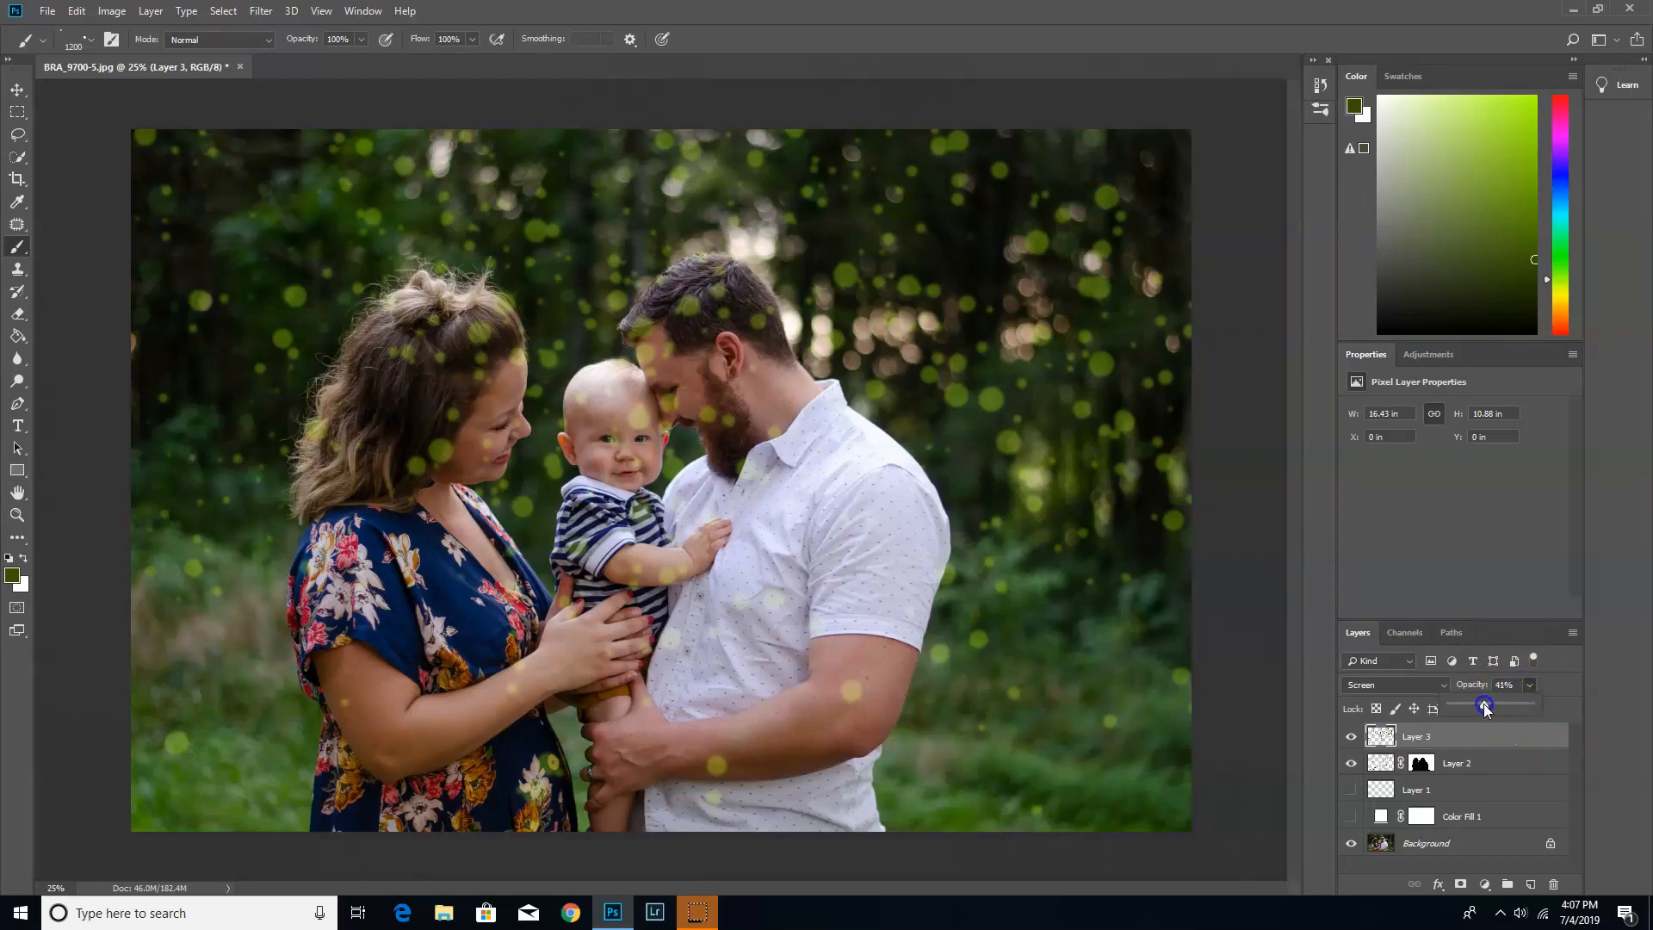
left_click_drag(1485, 707, 1474, 707)
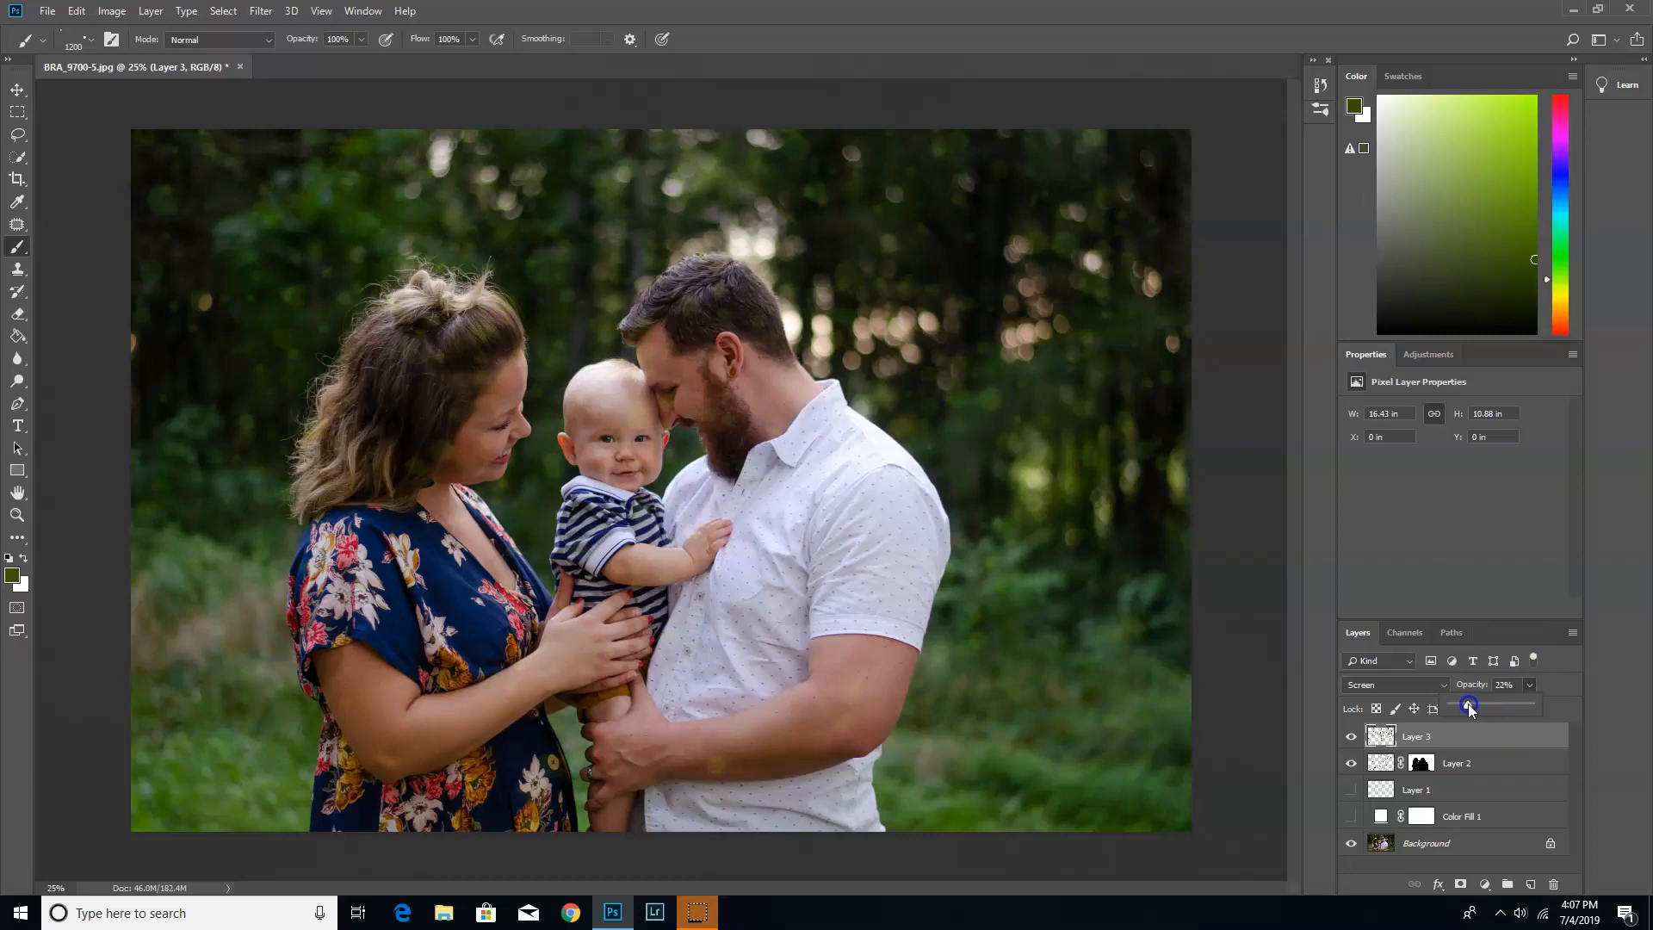
left_click(1597, 738)
left_click(1461, 884)
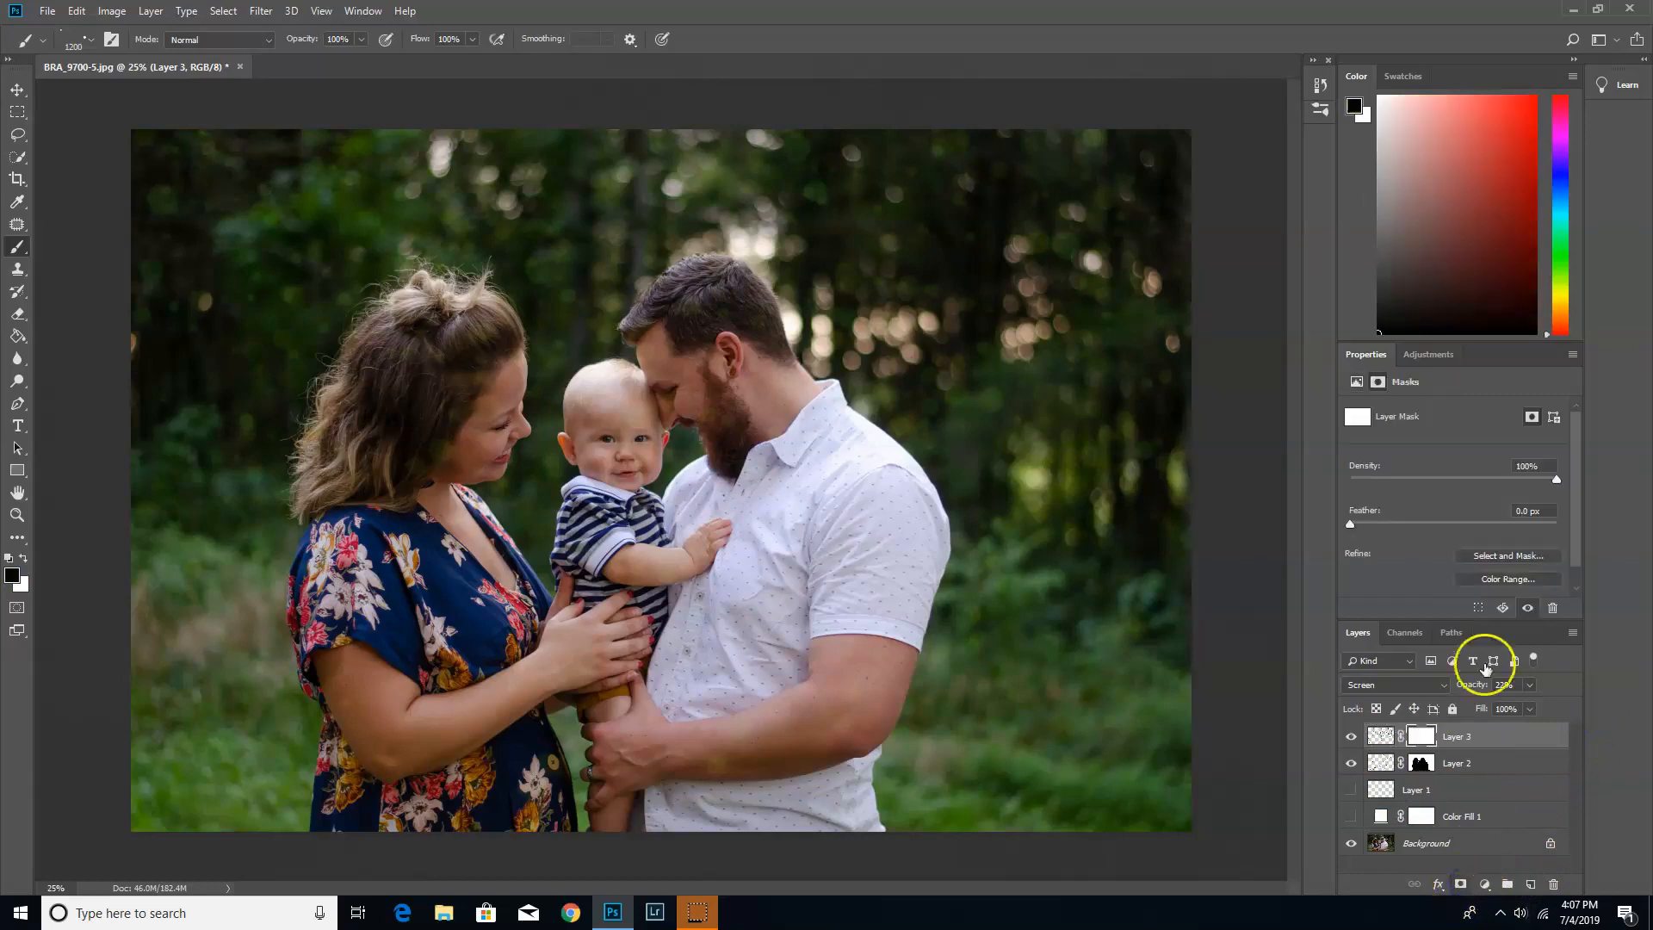
With a plain round brush at 700 px and black, paint over the family on Layer 3's mask to hide the dots there.
left_click(90, 40)
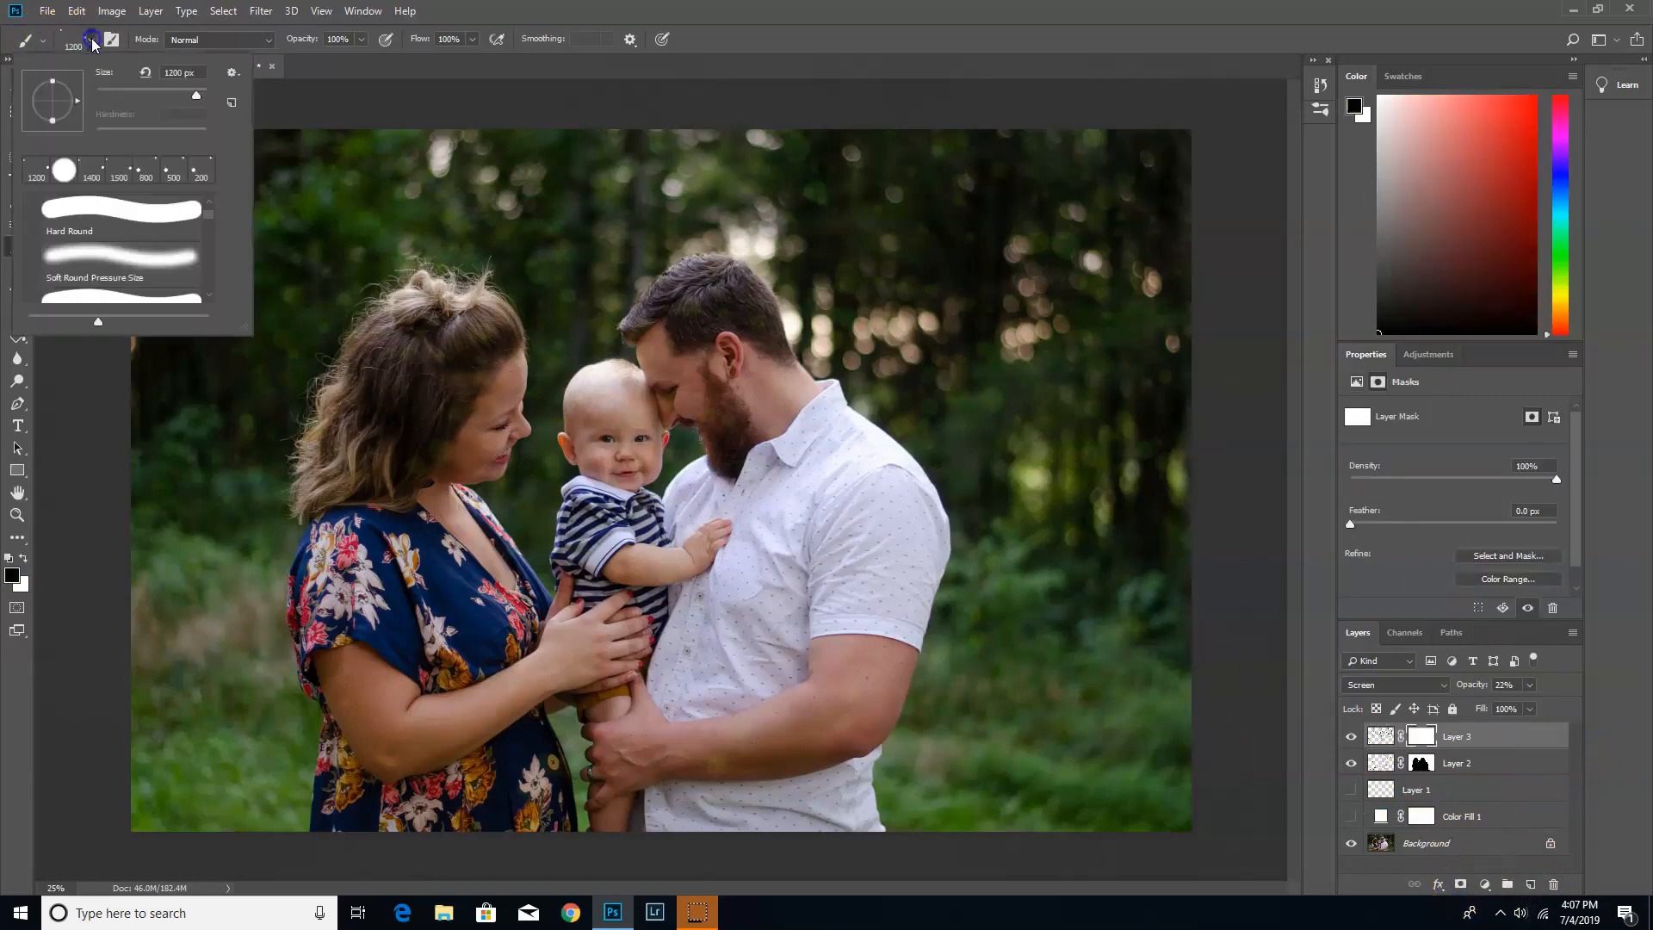
double_click(66, 173)
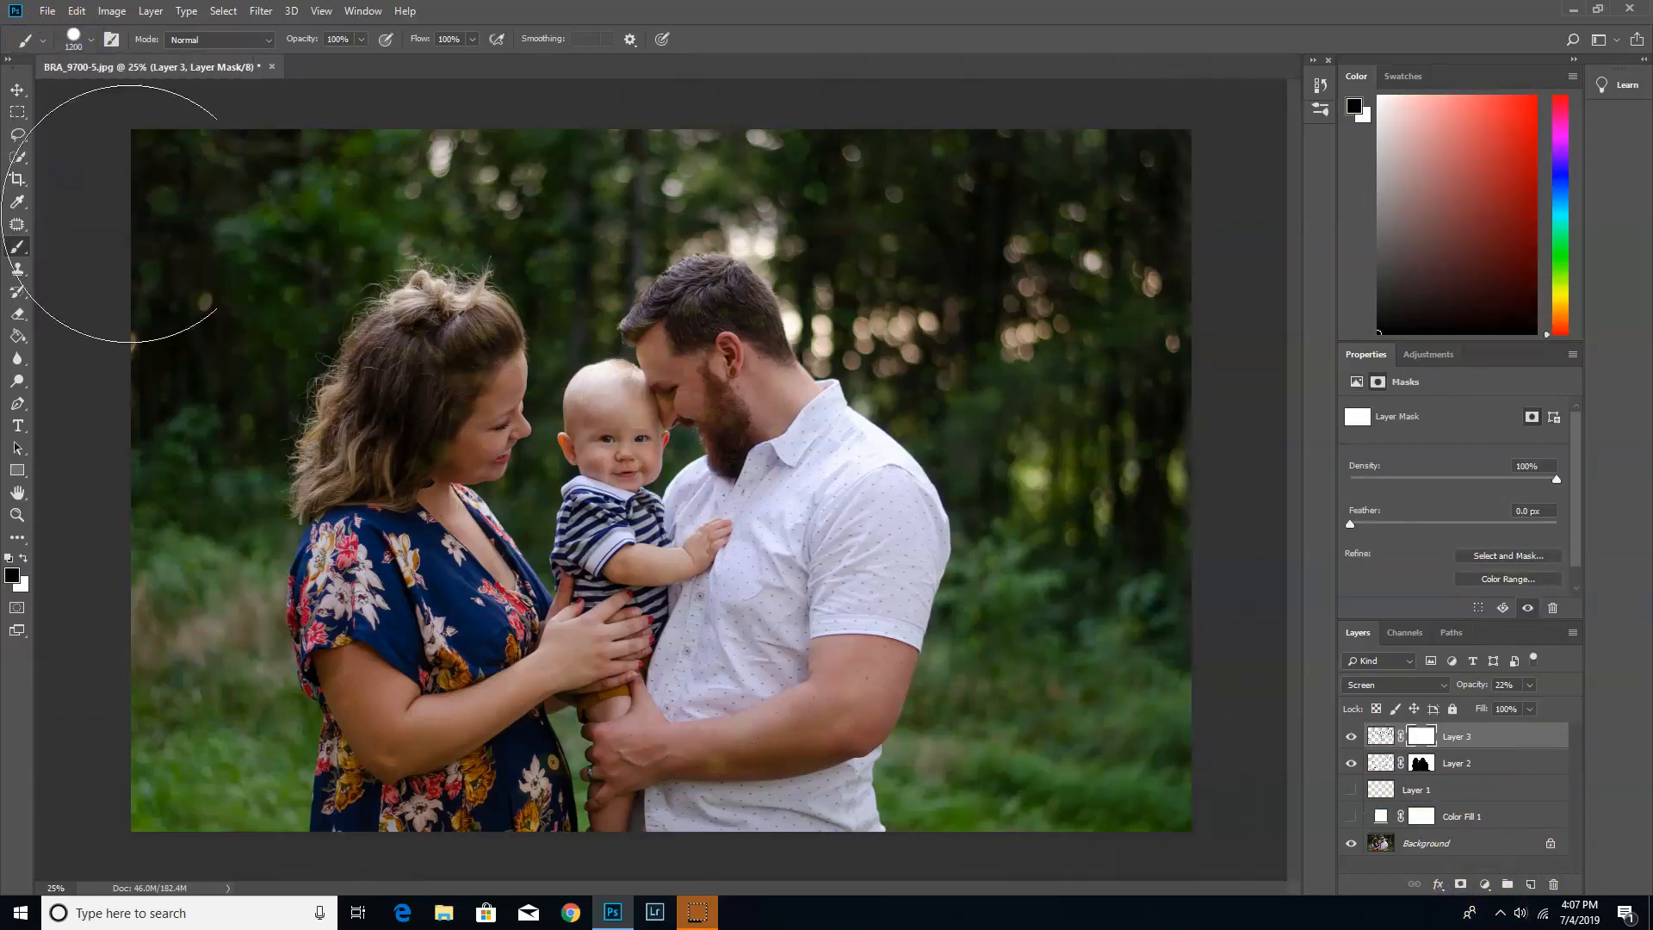
key("bracketleft")
key("bracketleft")
key("bracketleft")
key("bracketleft")
key("bracketleft")
key("bracketleft")
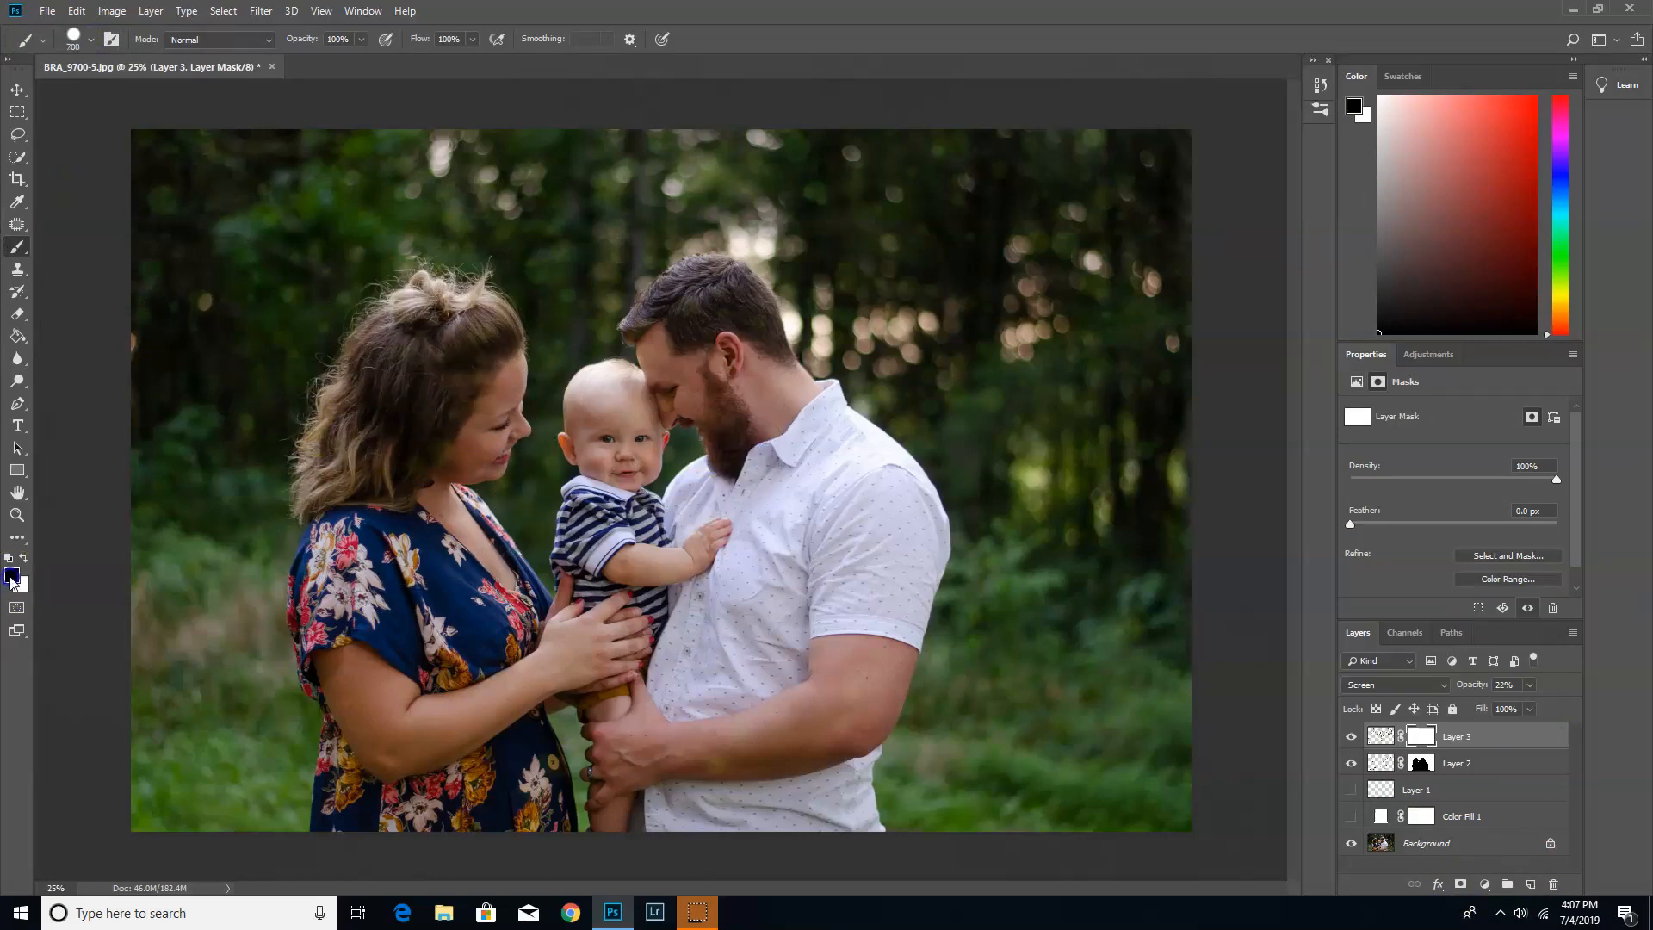
left_click(12, 578)
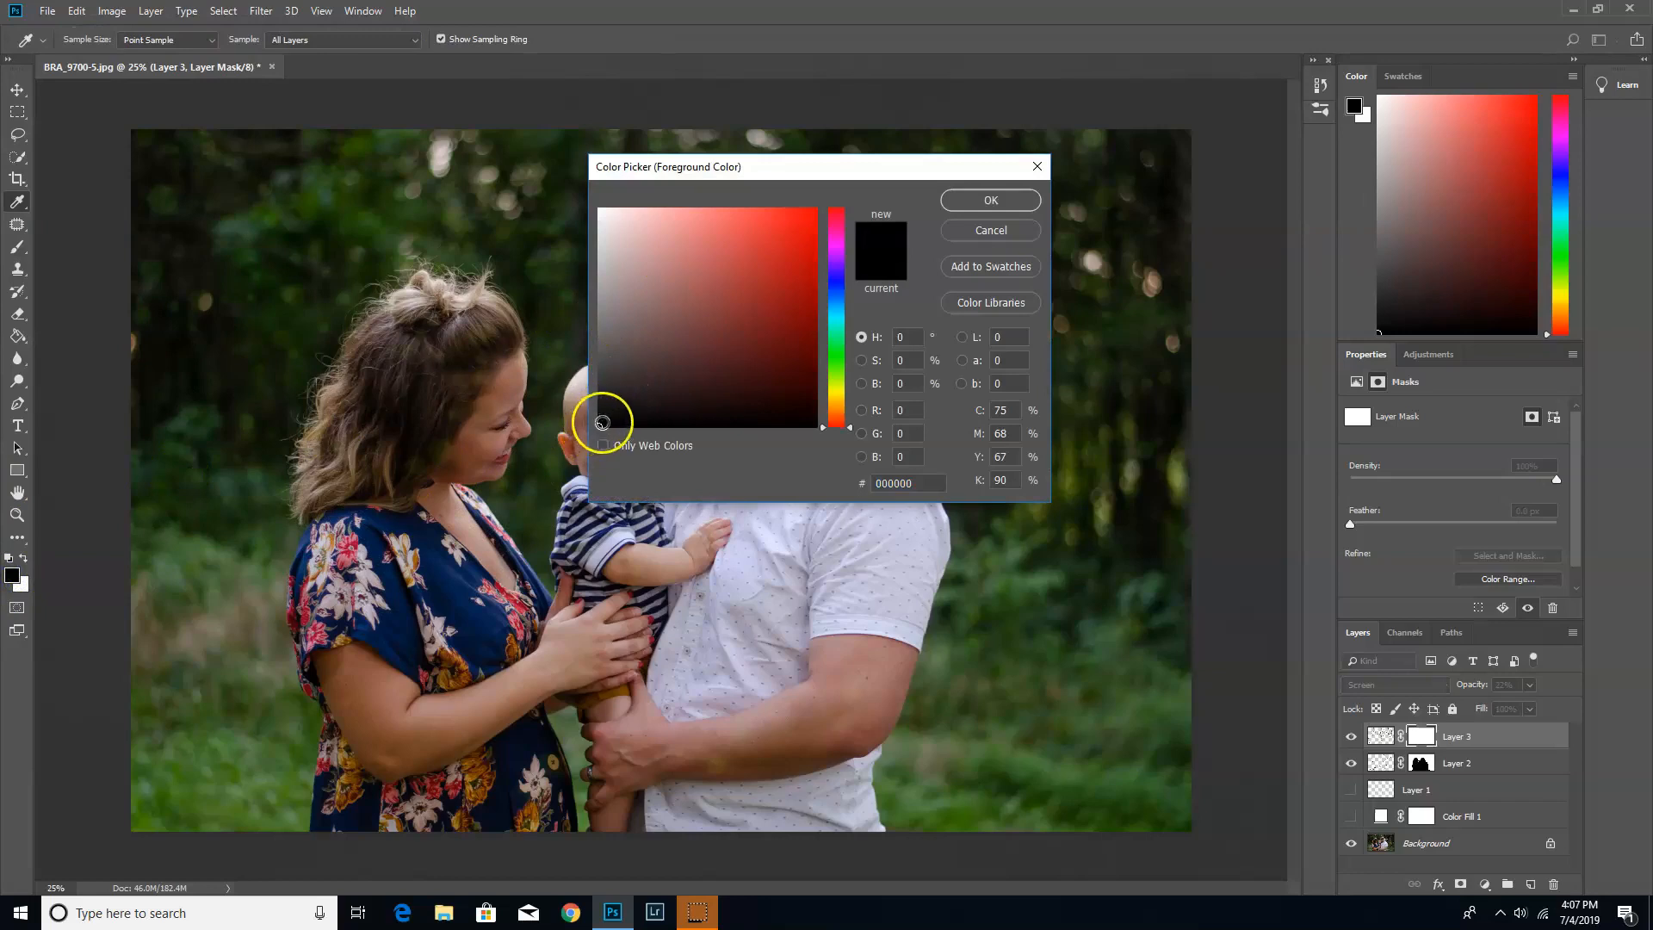
left_click(959, 203)
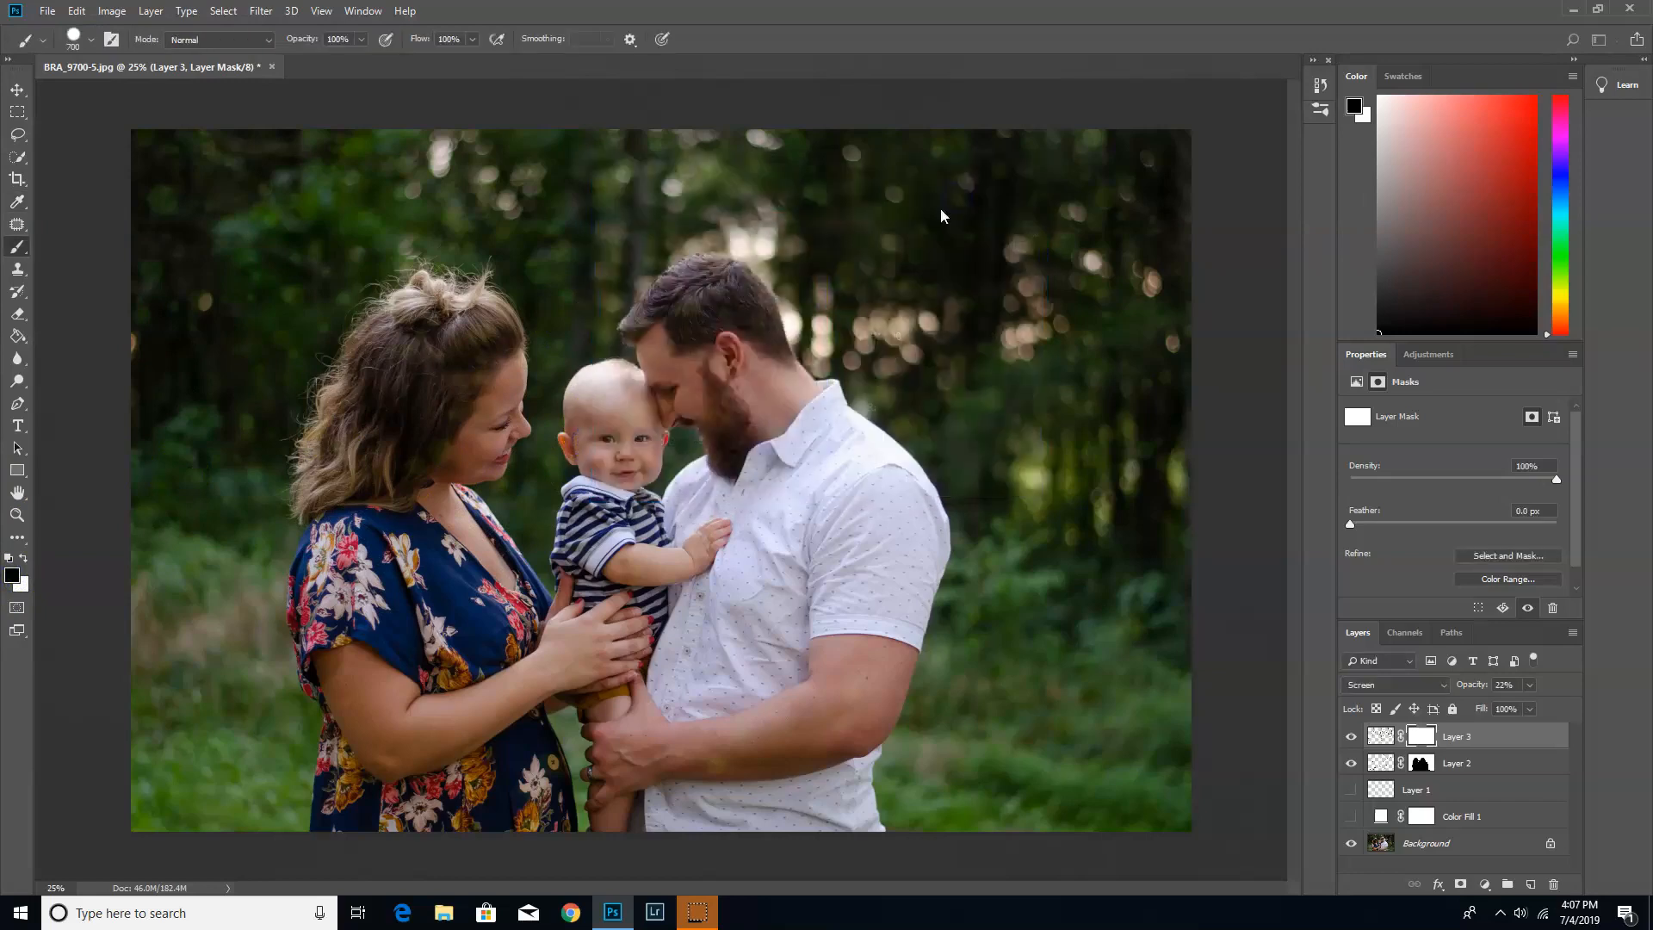
mouse_move(458, 387)
left_mouse_down()
mouse_move(438, 427)
mouse_move(448, 375)
mouse_move(355, 471)
mouse_move(513, 457)
mouse_move(465, 602)
mouse_move(380, 686)
mouse_move(387, 757)
mouse_move(726, 786)
mouse_move(811, 720)
mouse_move(848, 519)
mouse_move(674, 352)
mouse_move(706, 361)
mouse_move(643, 432)
mouse_move(710, 320)
mouse_move(626, 468)
mouse_move(645, 826)
mouse_move(812, 701)
mouse_move(804, 583)
mouse_move(513, 729)
mouse_move(400, 611)
mouse_move(406, 793)
mouse_move(458, 753)
mouse_move(422, 392)
mouse_move(388, 594)
mouse_move(667, 483)
mouse_move(629, 799)
mouse_move(749, 870)
mouse_move(990, 641)
left_mouse_up()
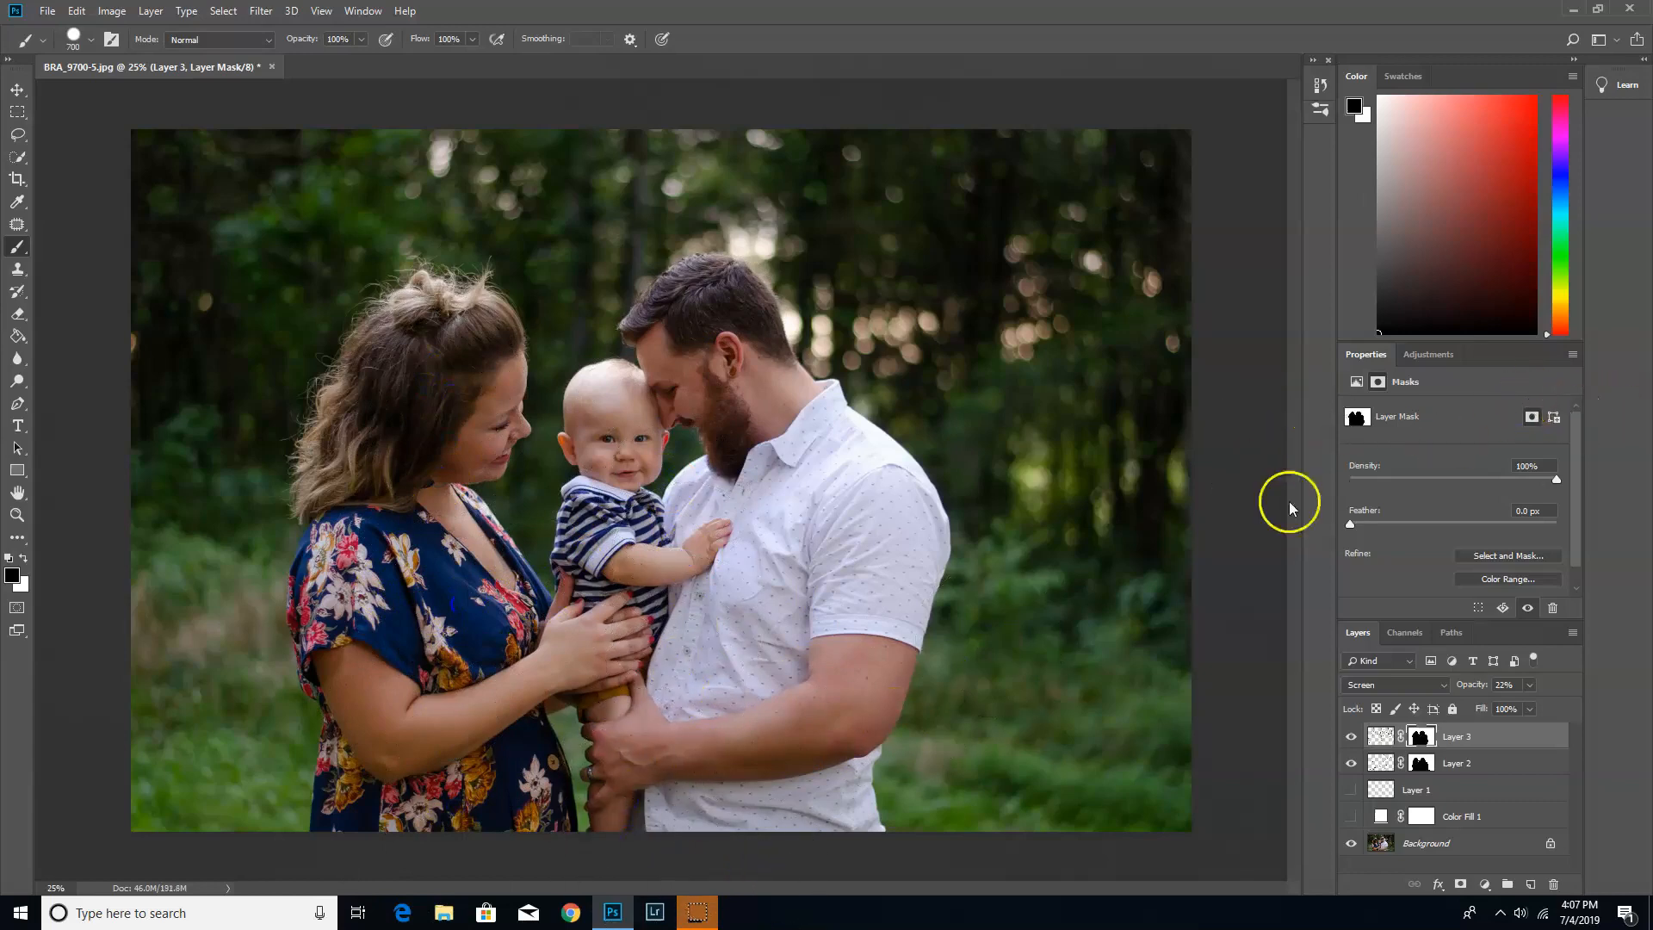
Toggle the visibility of Layer 2 and Layer 3 to compare the photo with and without the bokeh.
left_click(1352, 766)
left_click(1351, 736)
Save the current state as a new history snapshot and select that snapshot.
left_click(1319, 84)
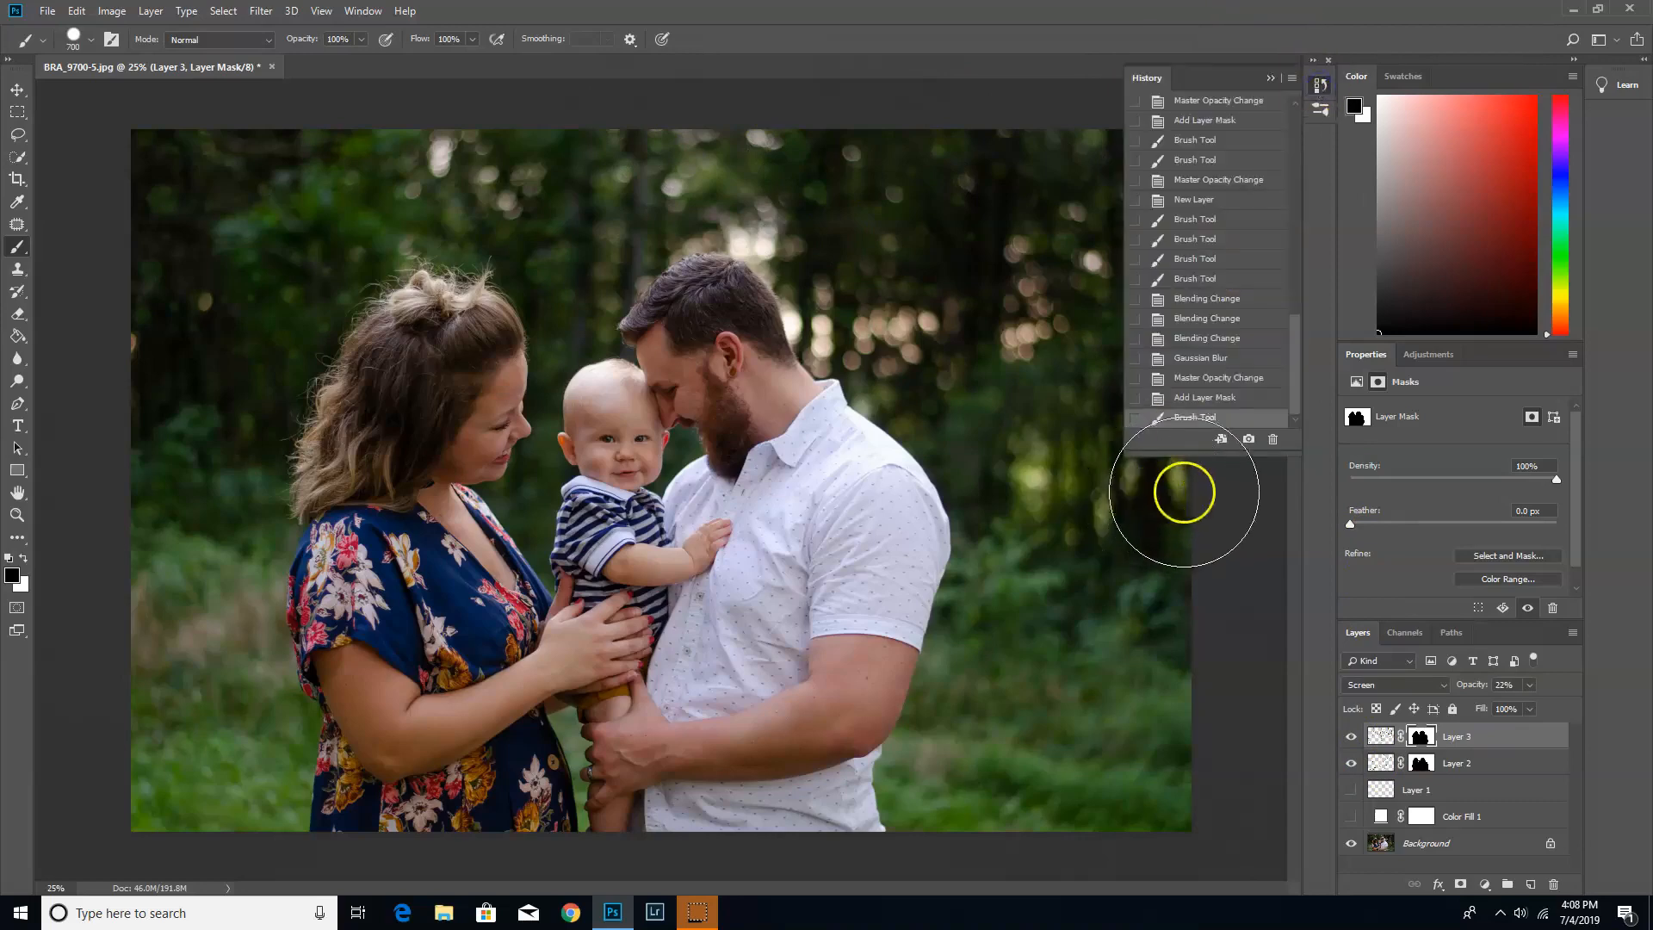
left_click(1248, 440)
left_click_drag(1293, 360, 1285, 98)
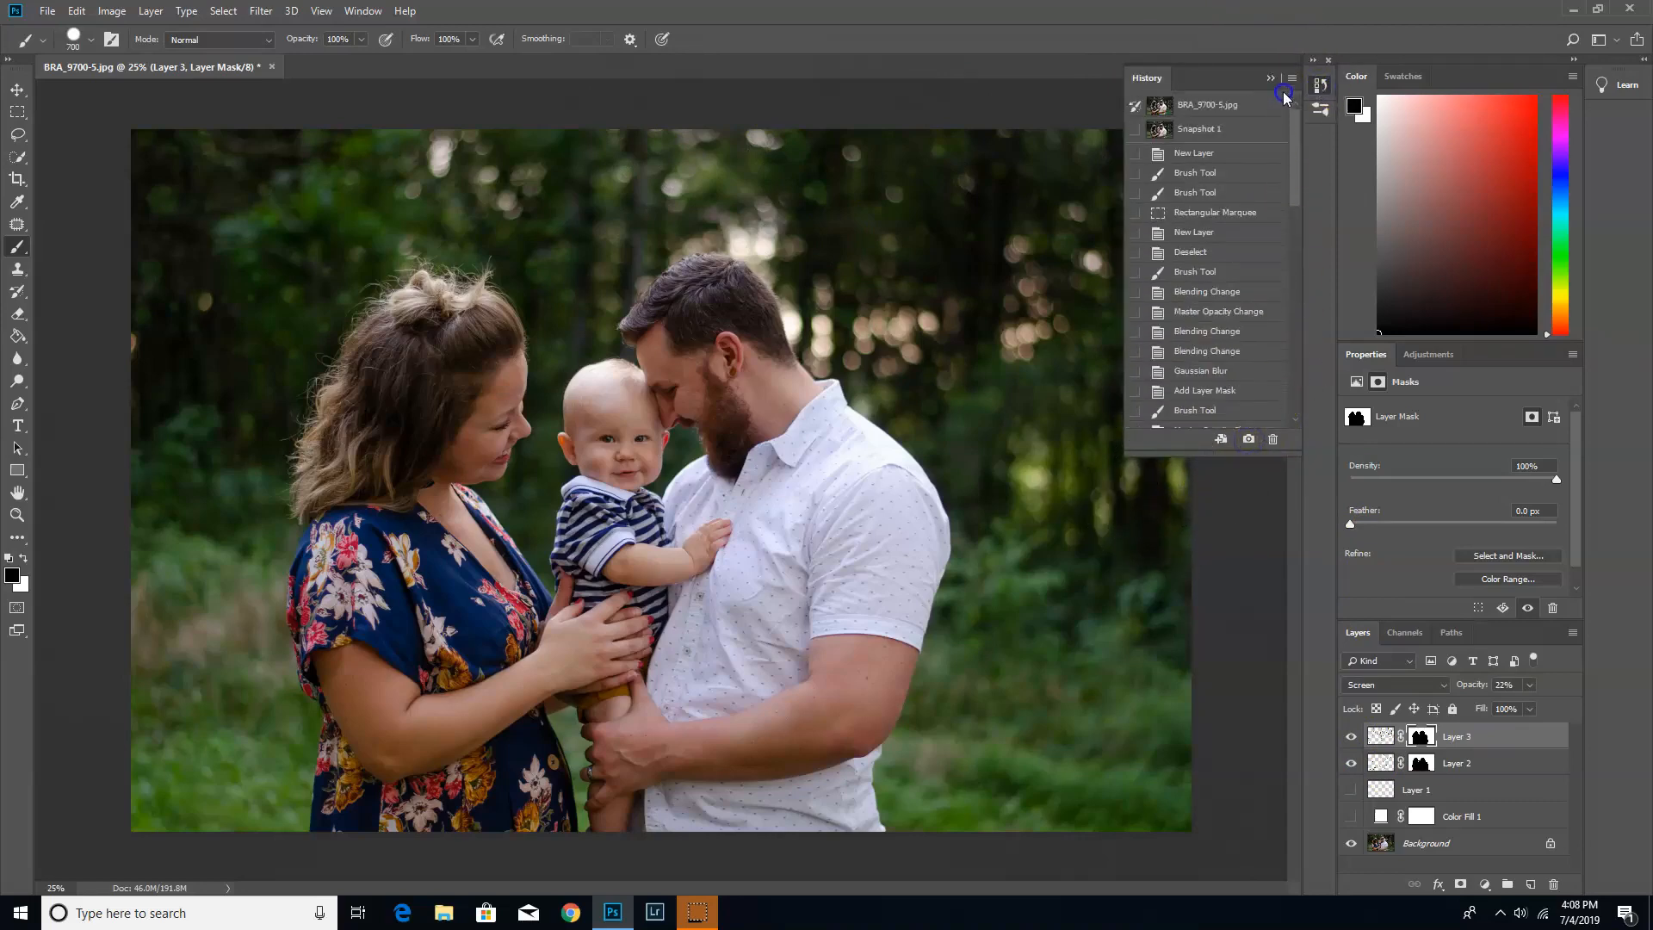
left_click(1217, 131)
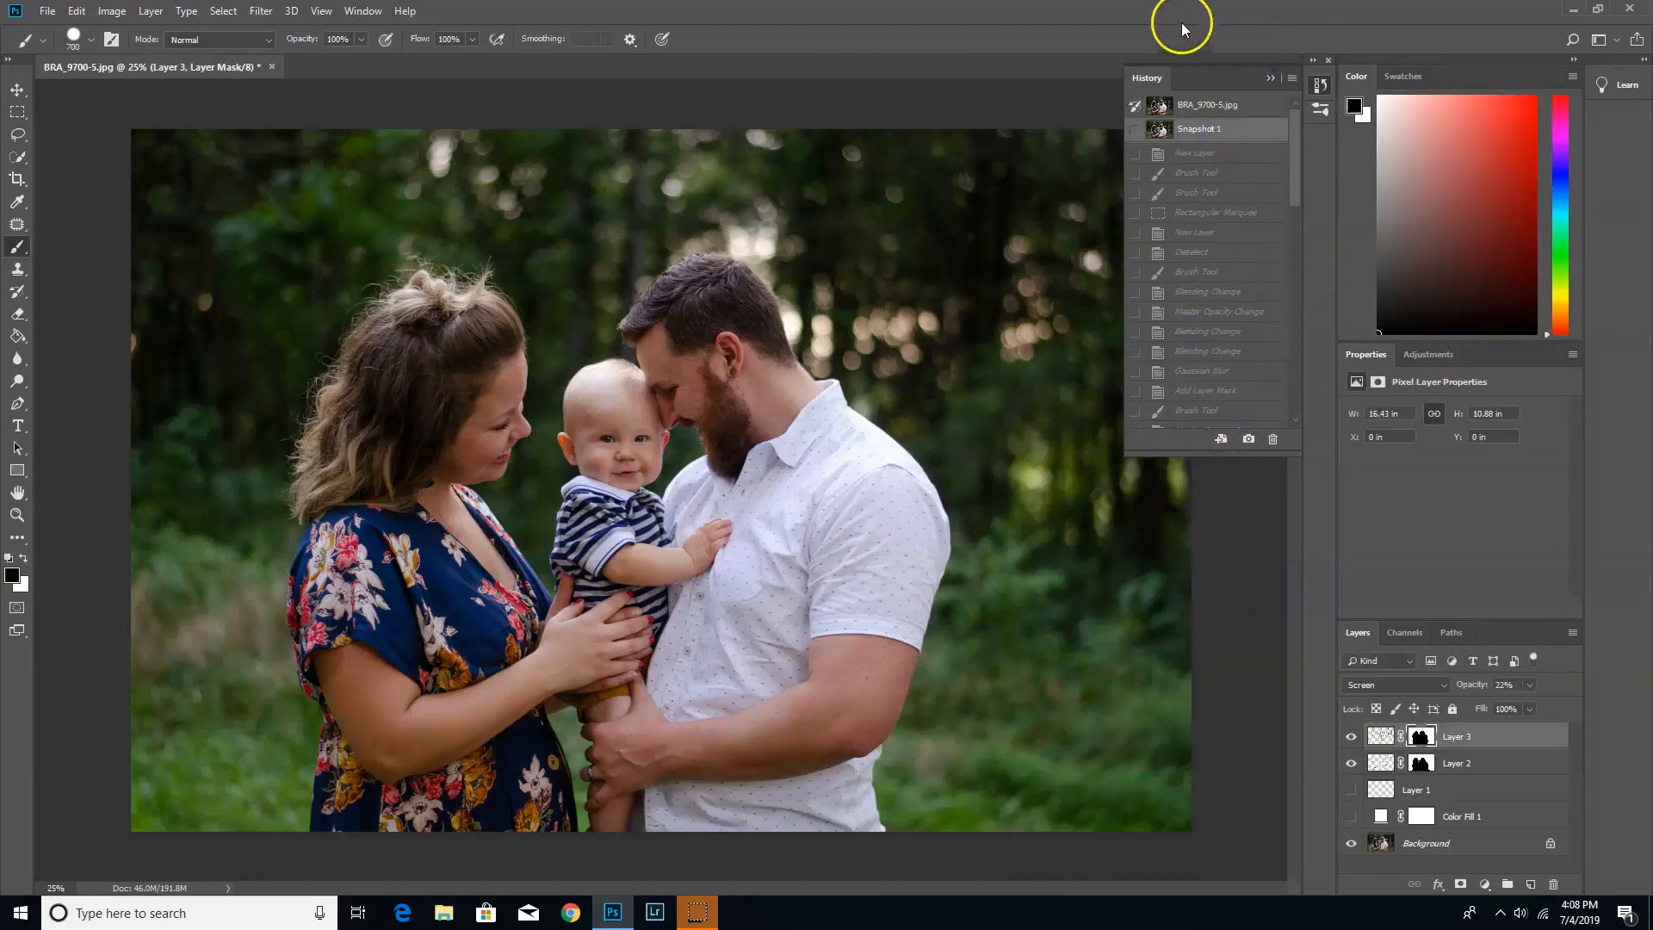
left_click(1271, 78)
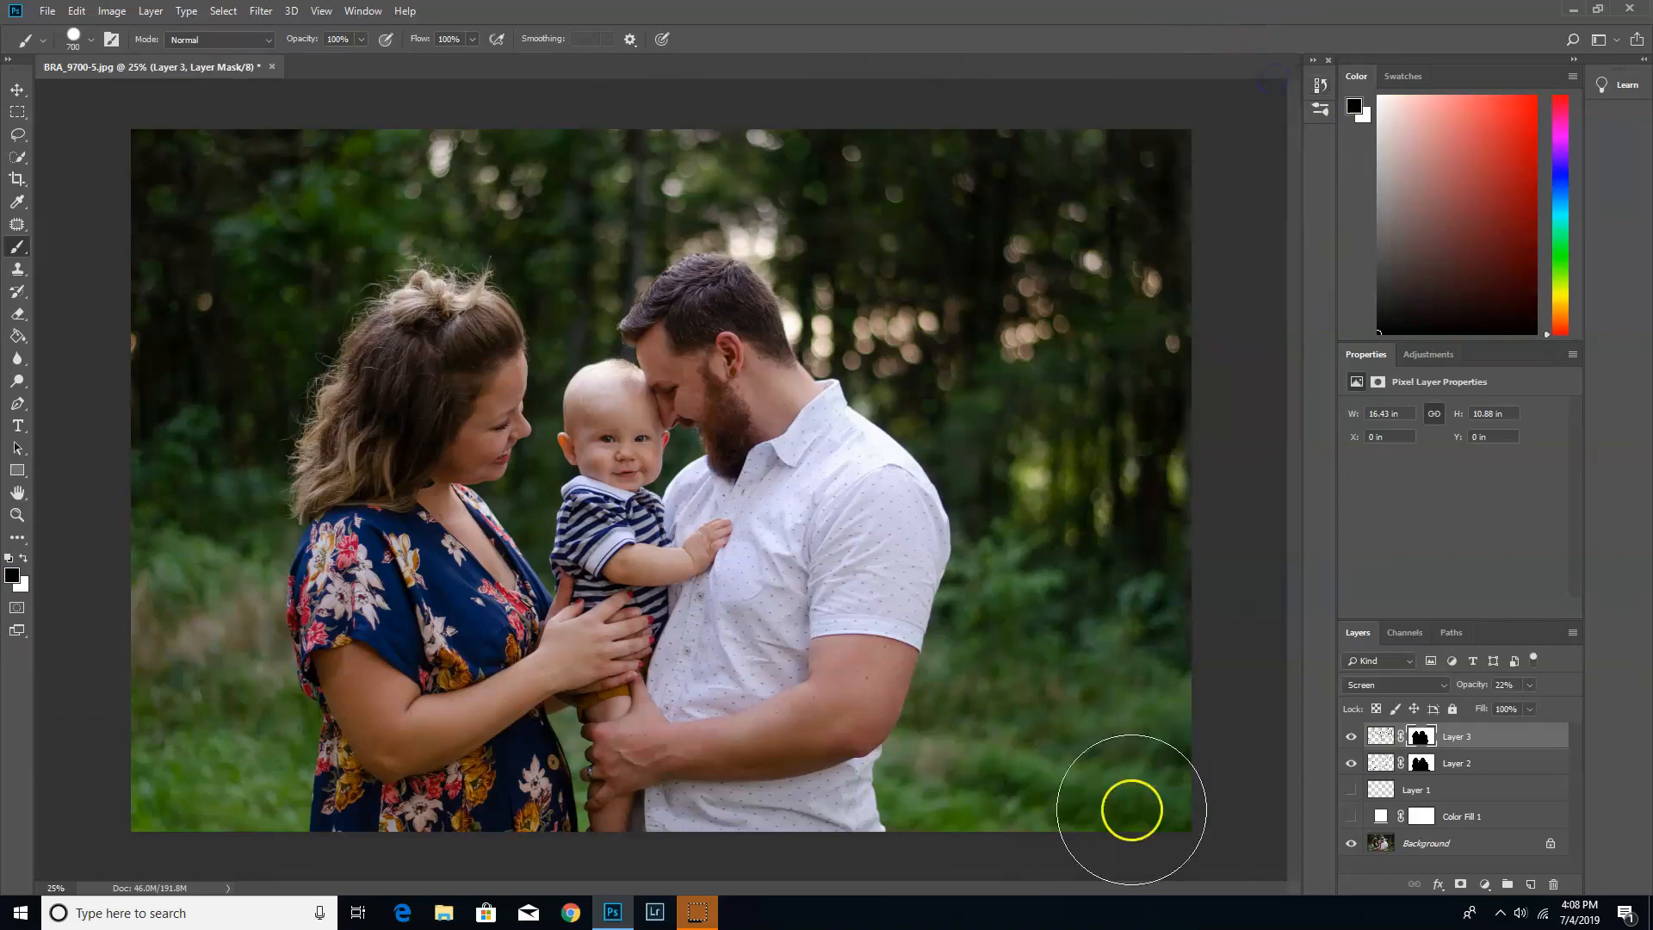